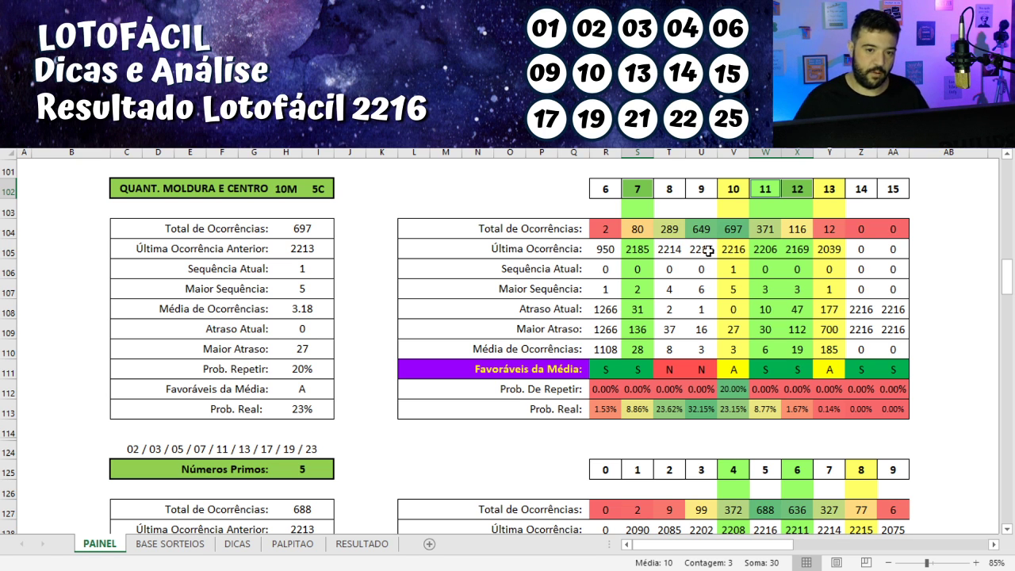
Review the Quant. Moldura e Centro table, including its 11 option, against the Números Primos block.
scroll(651, 230, "down", 4)
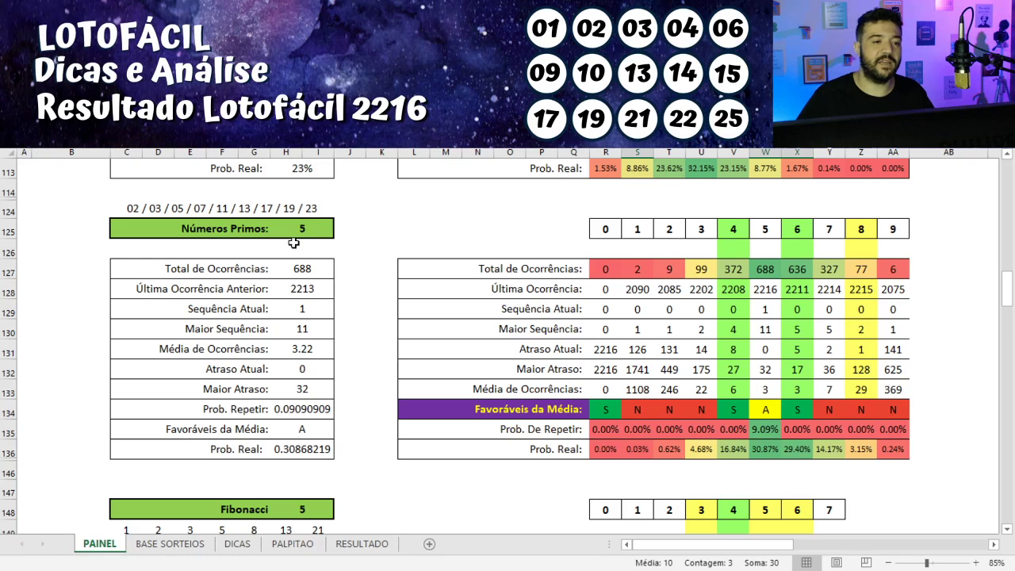
left_click(317, 229)
scroll(728, 198, "up", 4)
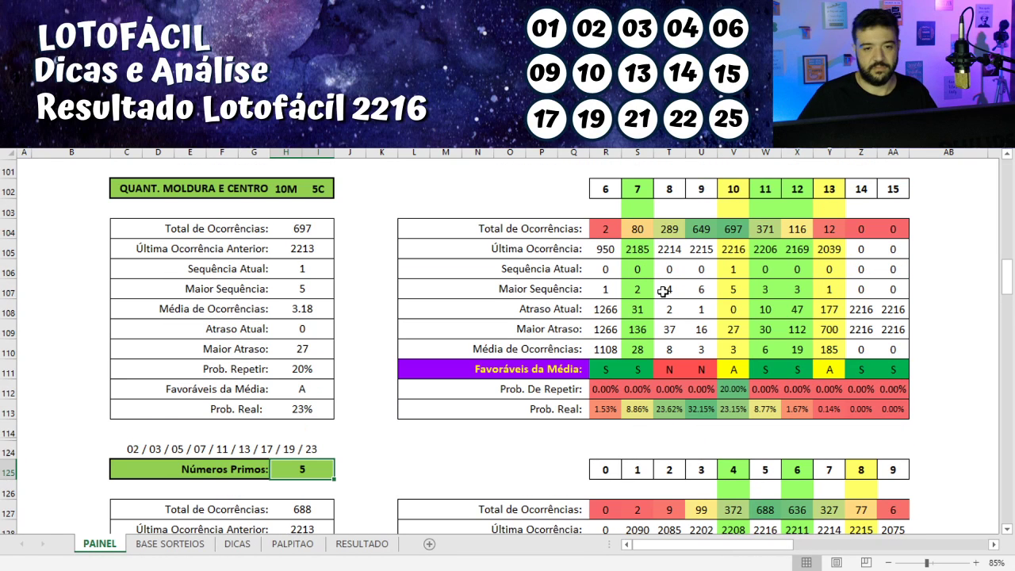
left_click(766, 184)
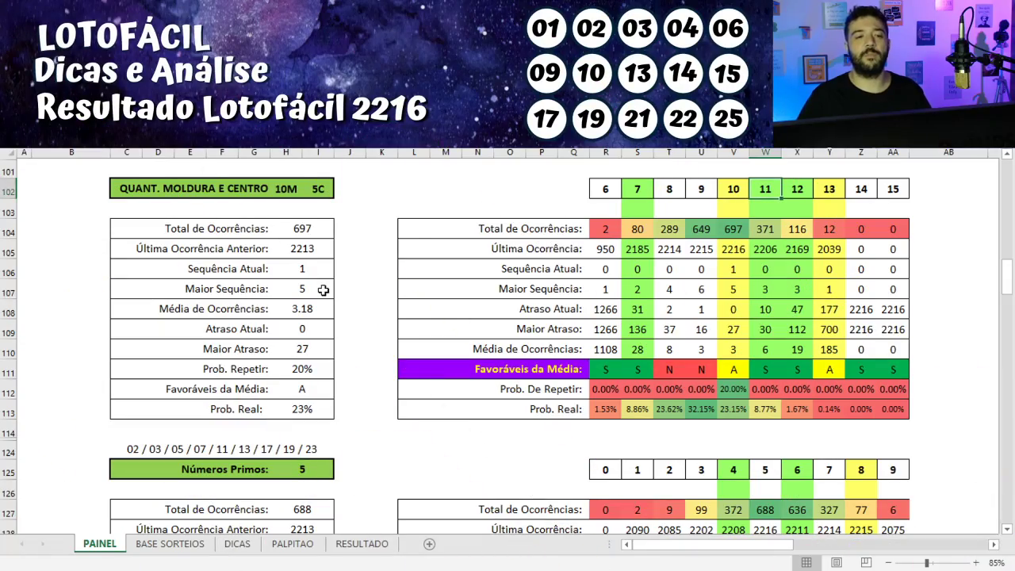
left_click(376, 295)
scroll(376, 306, "down", 4)
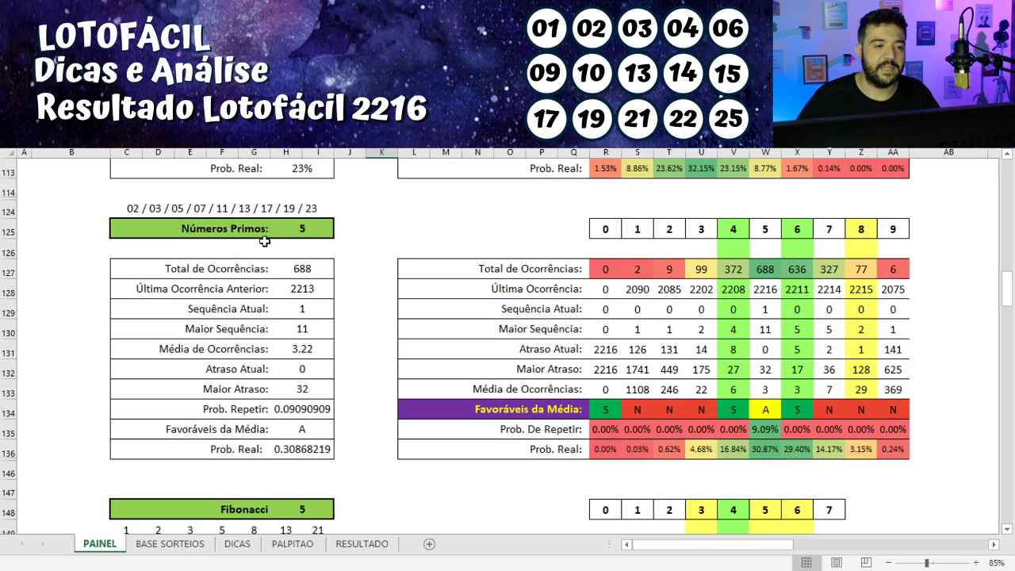
Shade the 5 column of the Números Primos table yellow, from its header down to Média de Ocorrências.
left_click(302, 231)
left_click(601, 289)
left_click(763, 230)
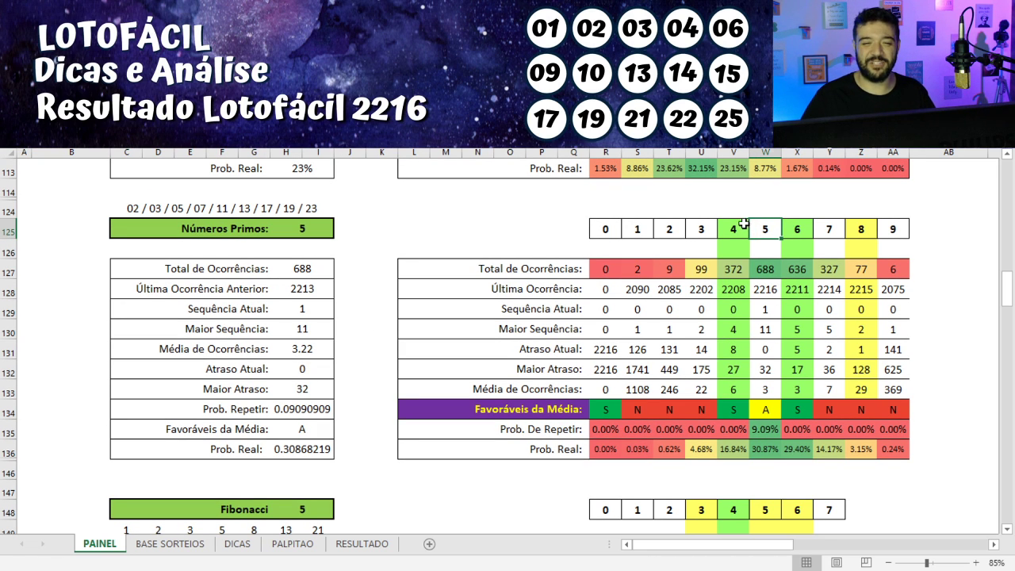
left_click(744, 225)
left_click(791, 228, "ctrl")
left_click_drag(775, 390, 771, 232)
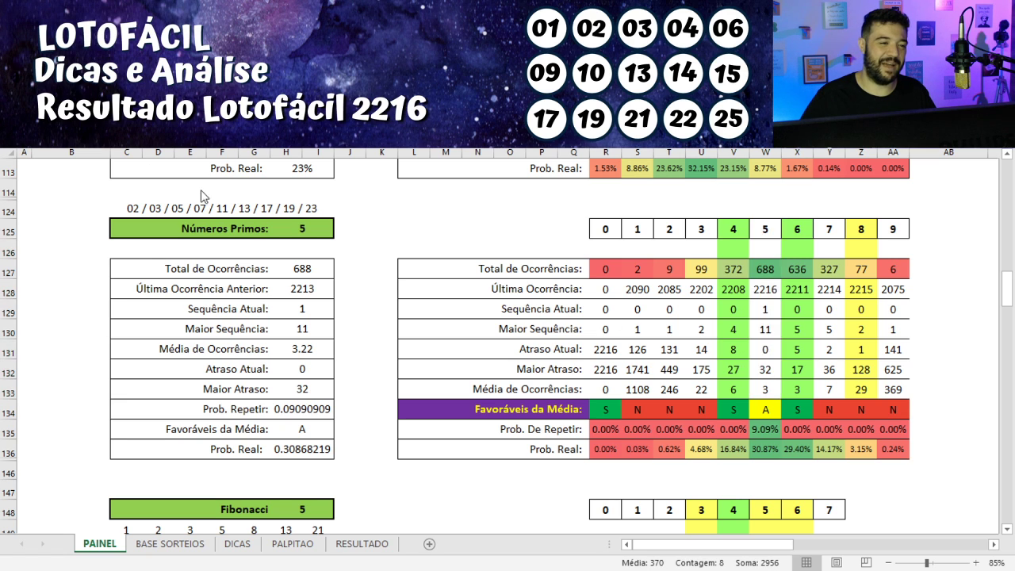
left_click(733, 329)
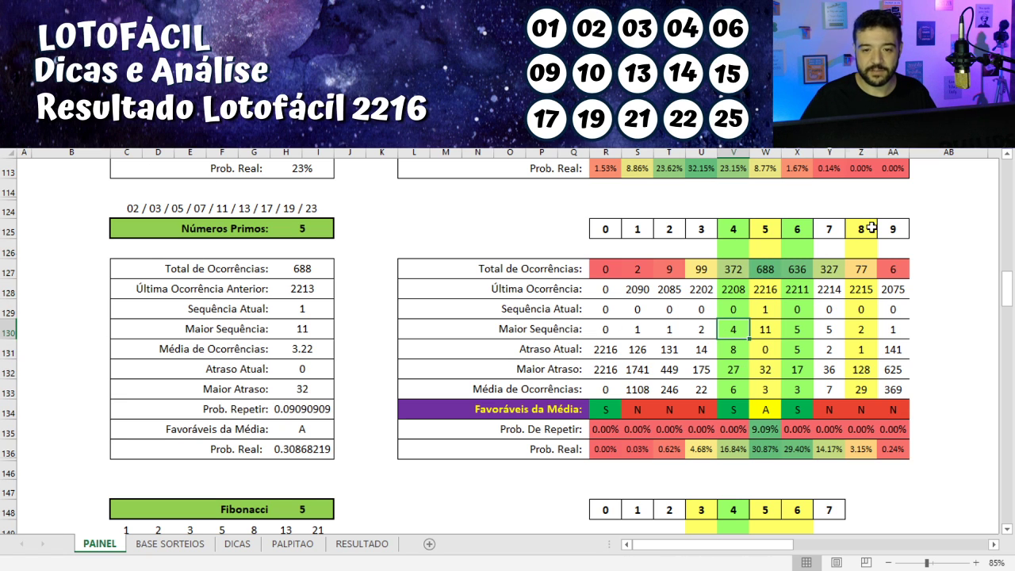
Remove the yellow fill from the 8 column of the Números Primos table and select the headers 4, 5 and 6.
left_click_drag(872, 227, 864, 380)
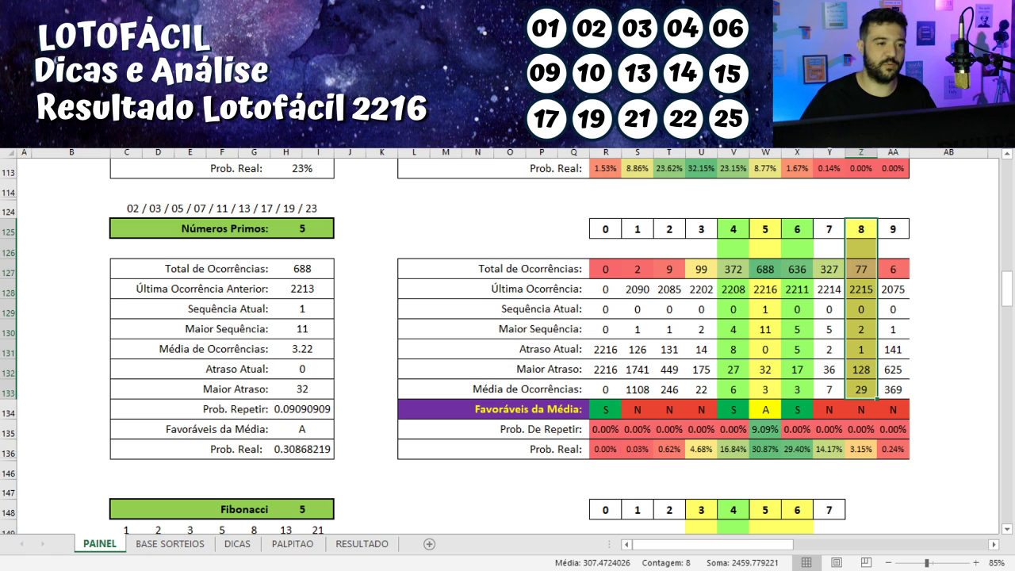
left_click(825, 308)
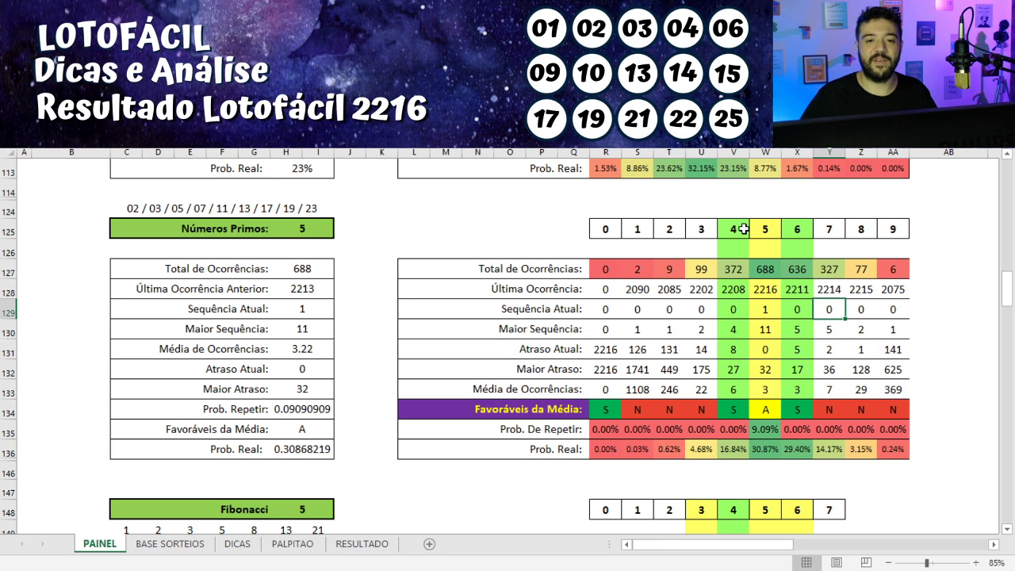
left_click_drag(743, 228, 796, 236)
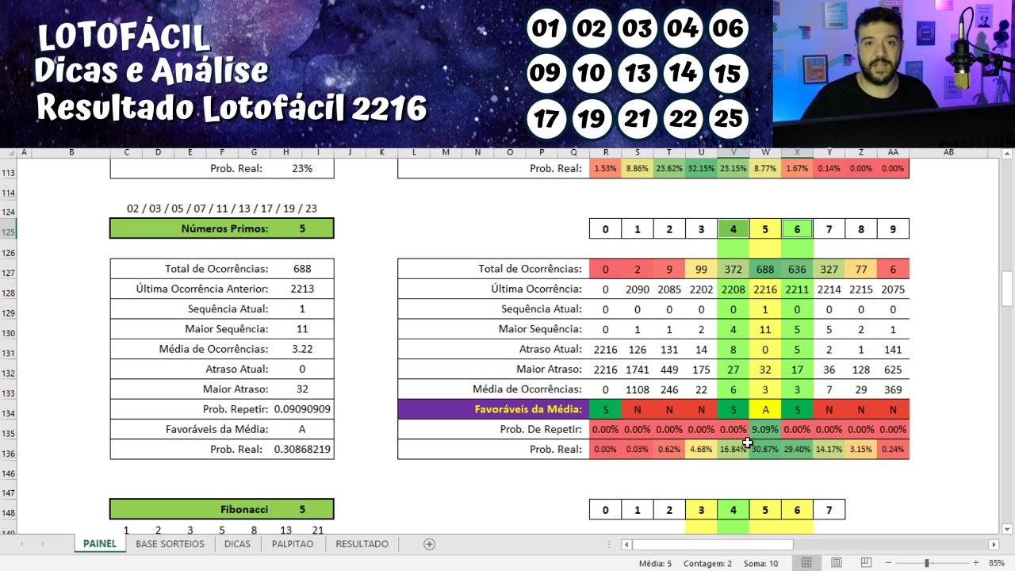
left_click(771, 228, "ctrl")
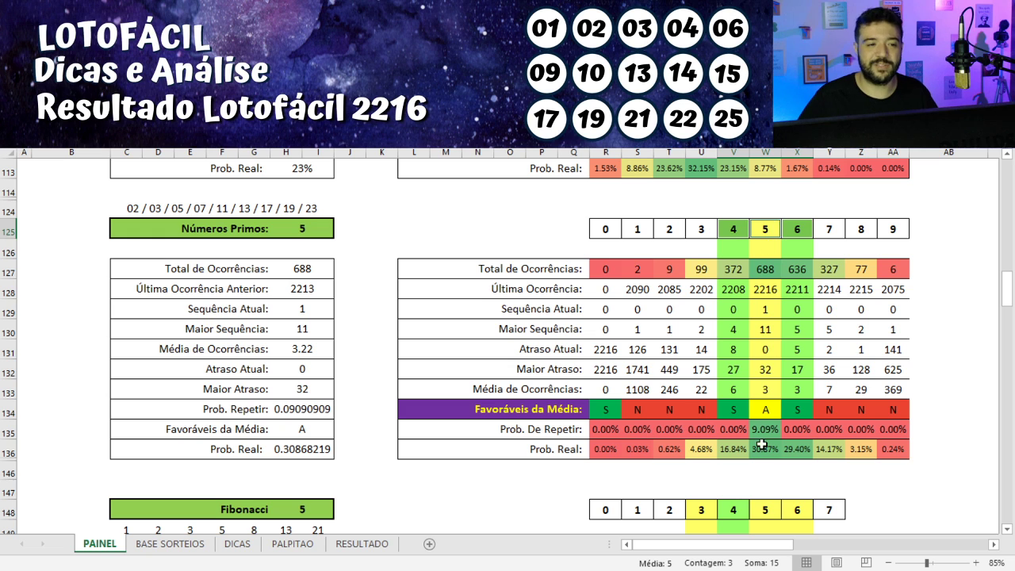
Remove the yellow fill from the 3 column of the Fibonacci table, from its header down to Média de Ocorrências.
scroll(444, 386, "down", 4)
left_click(318, 300)
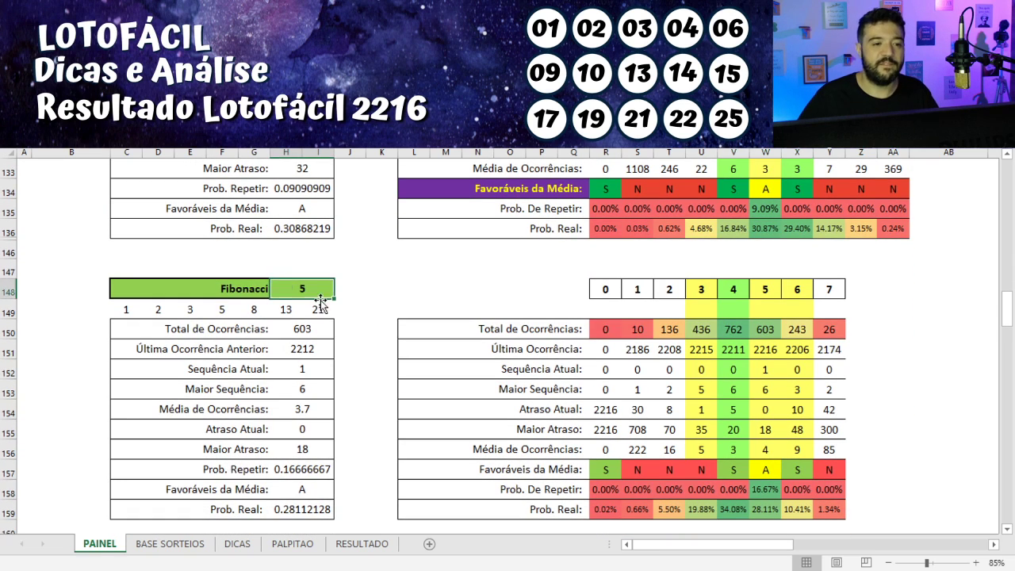
scroll(637, 347, "down", 1)
left_click_drag(766, 230, 767, 387)
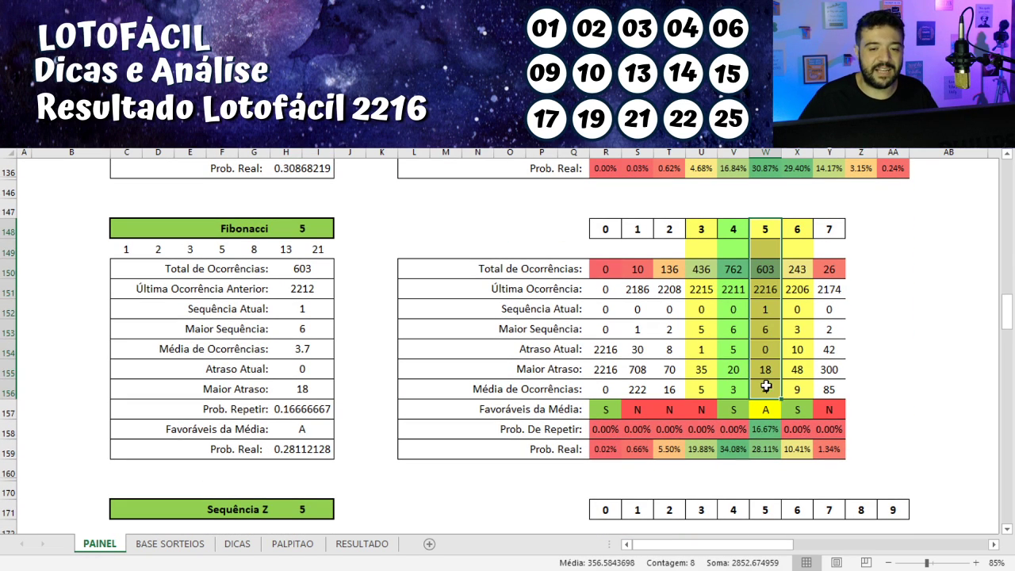
left_click_drag(701, 389, 707, 237)
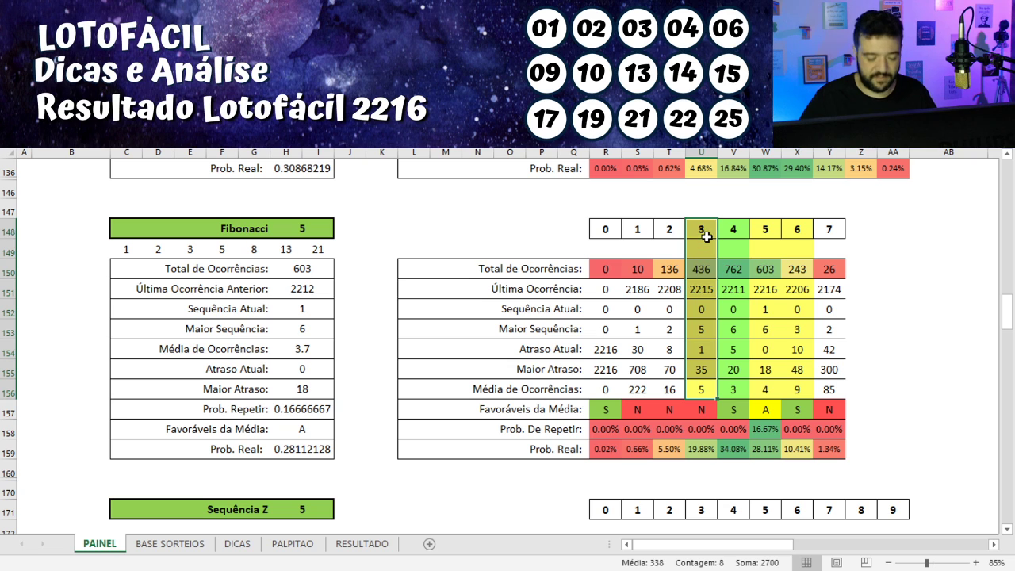
Recolour the 6 column of the Fibonacci table light green and highlight the 4 and 6 options.
left_click(793, 247)
mouse_move(771, 230)
left_mouse_down()
mouse_move(768, 395)
mouse_move(793, 313)
mouse_move(785, 227)
left_mouse_up()
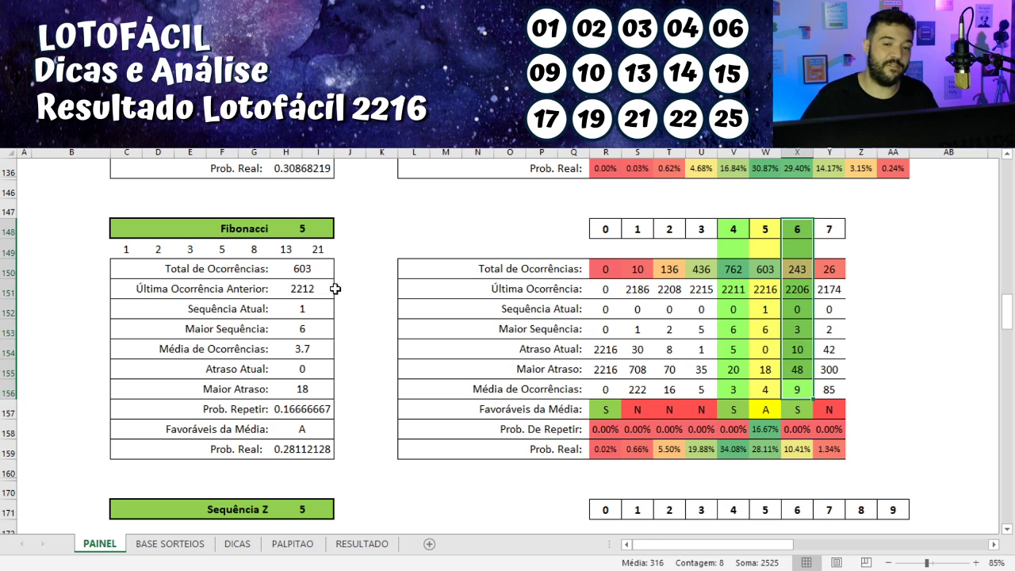
left_click(508, 288)
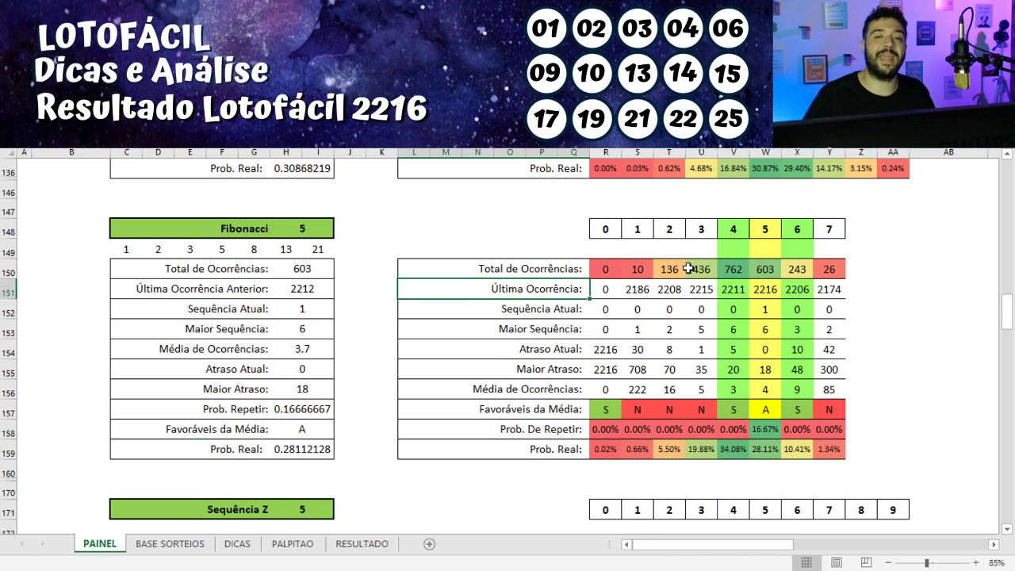
left_click(741, 244)
left_click(799, 230)
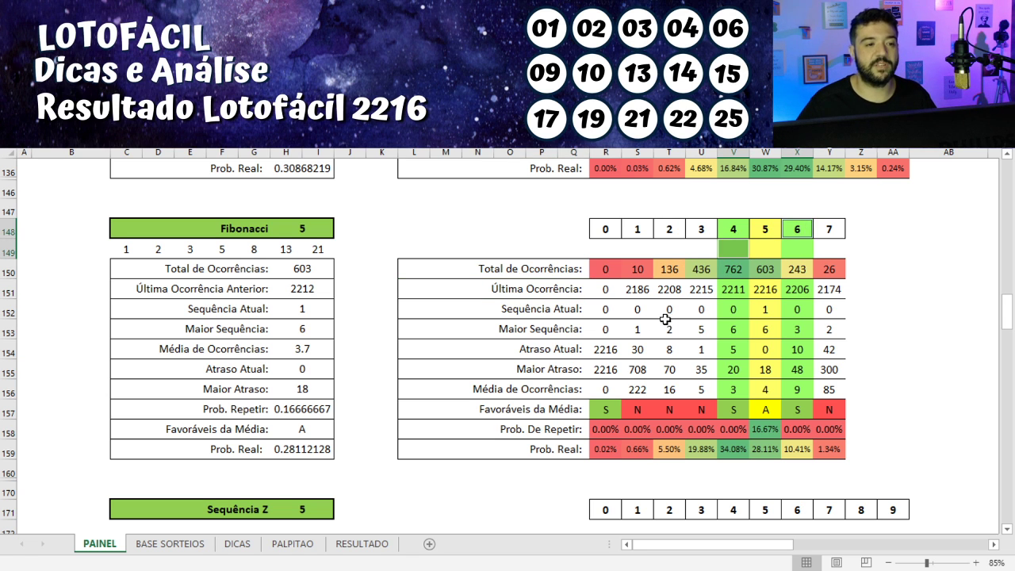
Shade the 5 column of the Múltiplos de 3 table yellow, from its header down to Média de Ocorrências.
scroll(649, 321, "down", 8)
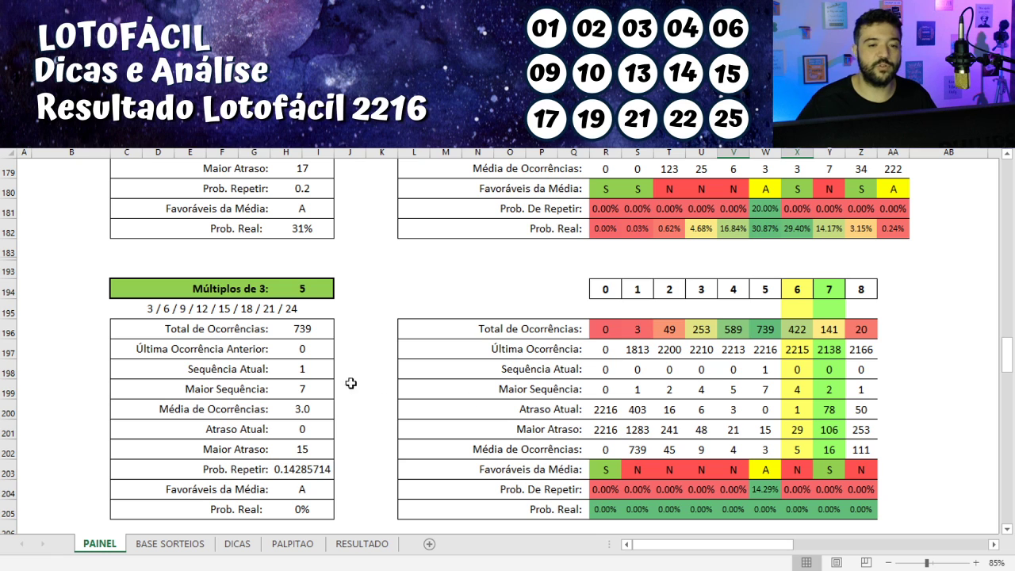
left_click_drag(313, 294, 198, 290)
left_click_drag(775, 292, 776, 310)
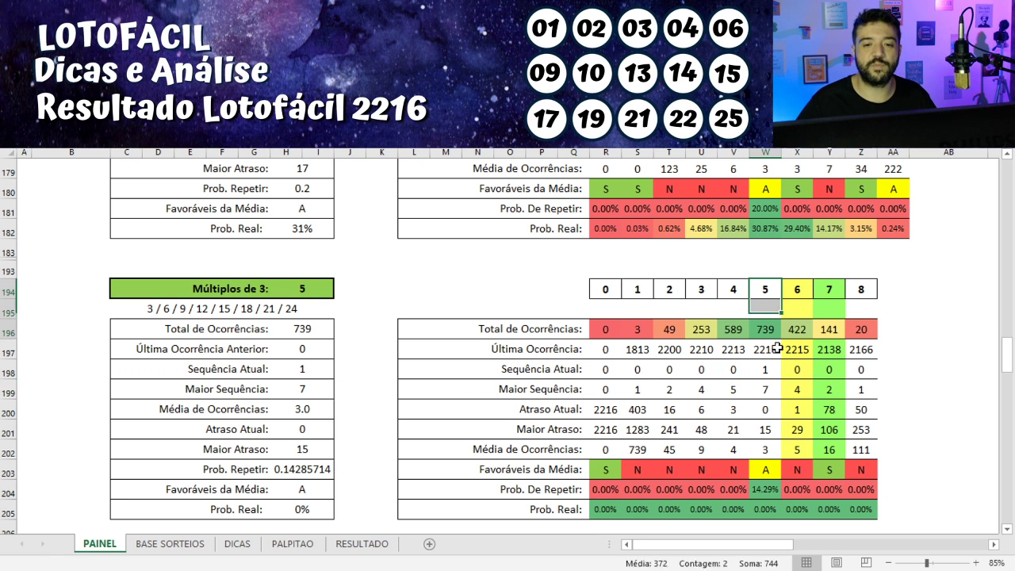
left_click_drag(777, 347, 765, 463)
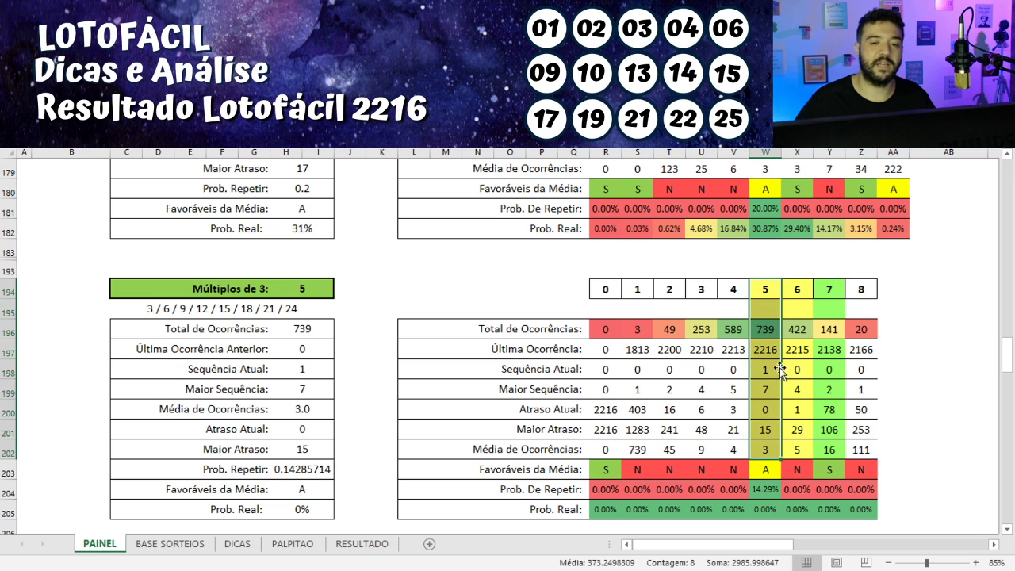
Remove the yellow fill from the 6 column of the Múltiplos de 3 table.
scroll(798, 357, "down", 2)
left_click_drag(790, 191, 798, 351)
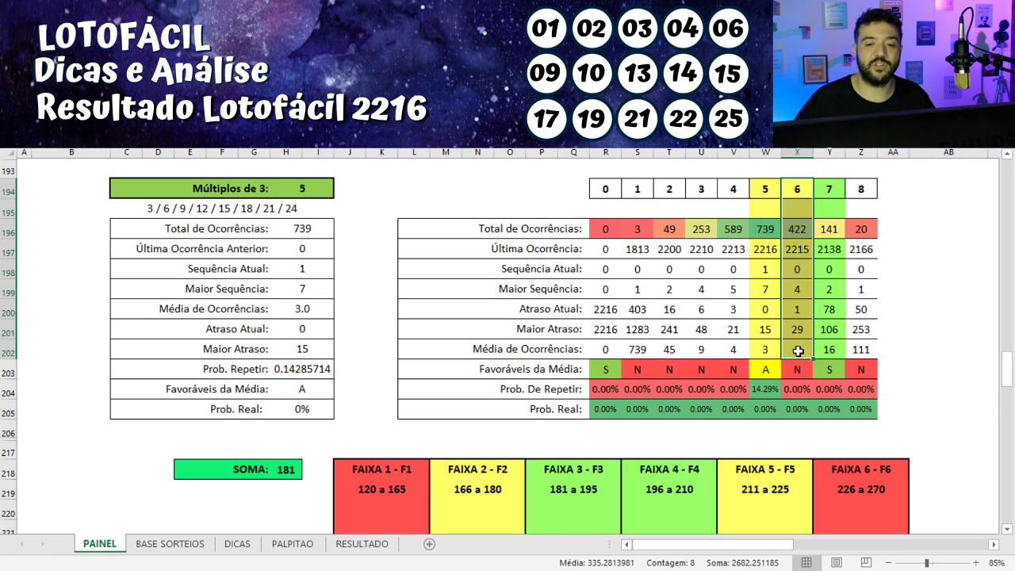
key("ctrl+z")
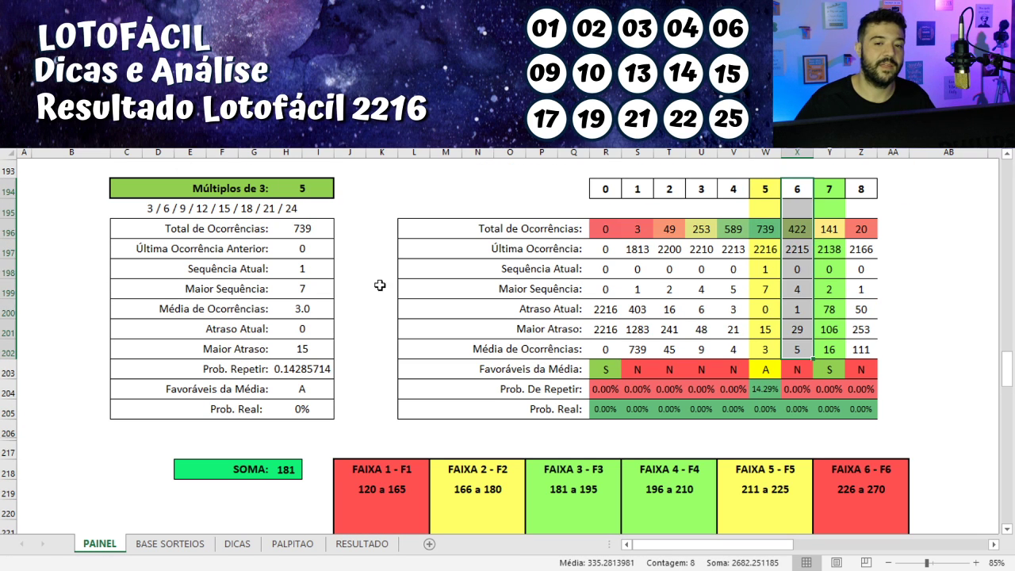
left_click(841, 193)
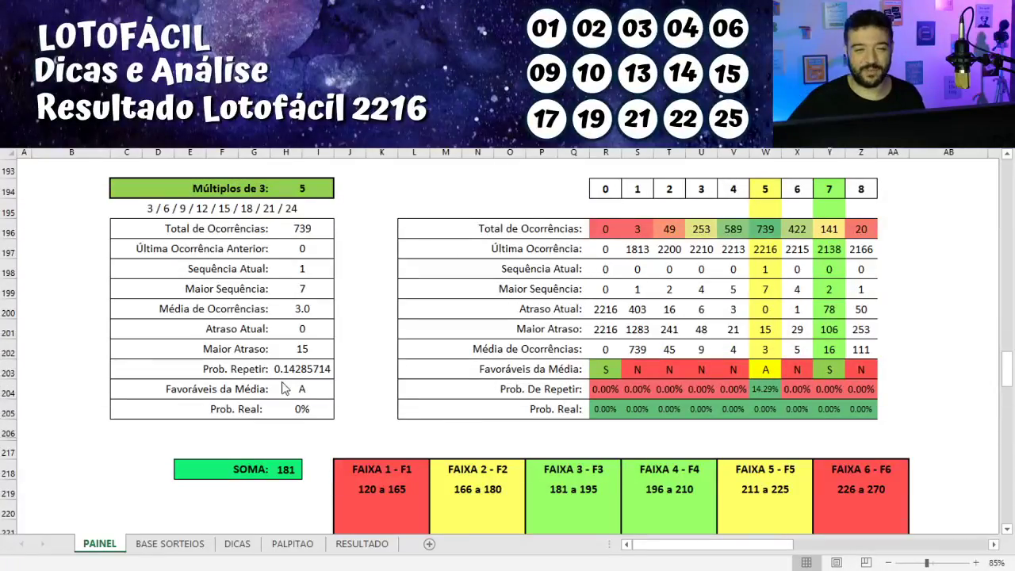
Examine the draw's SOMA against the FAIXA 3 - F3 range, along with the LINHA and COLUNA counts.
scroll(349, 268, "down", 3)
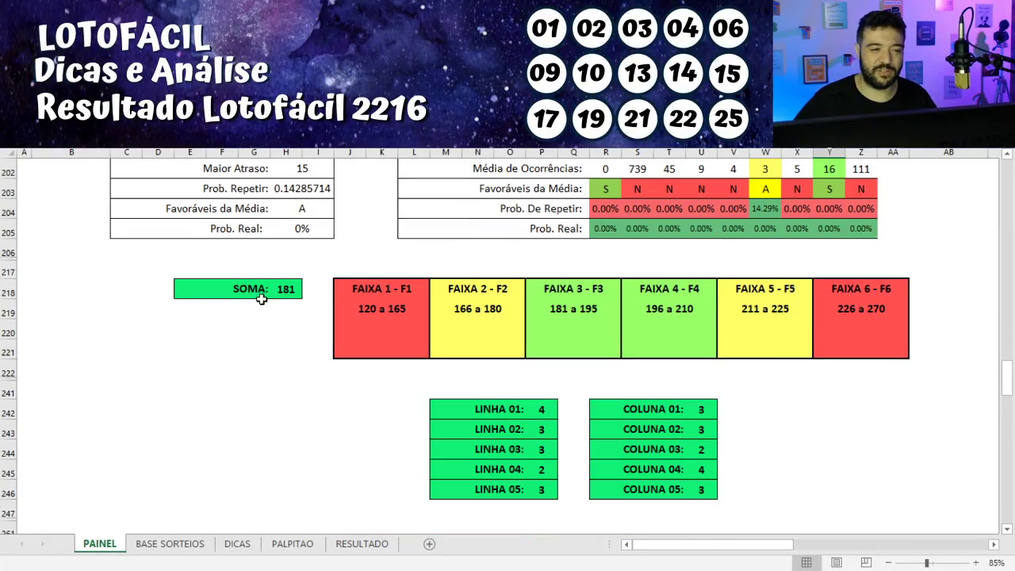
left_click(286, 289)
left_click_drag(571, 289, 576, 336)
scroll(573, 338, "down", 2)
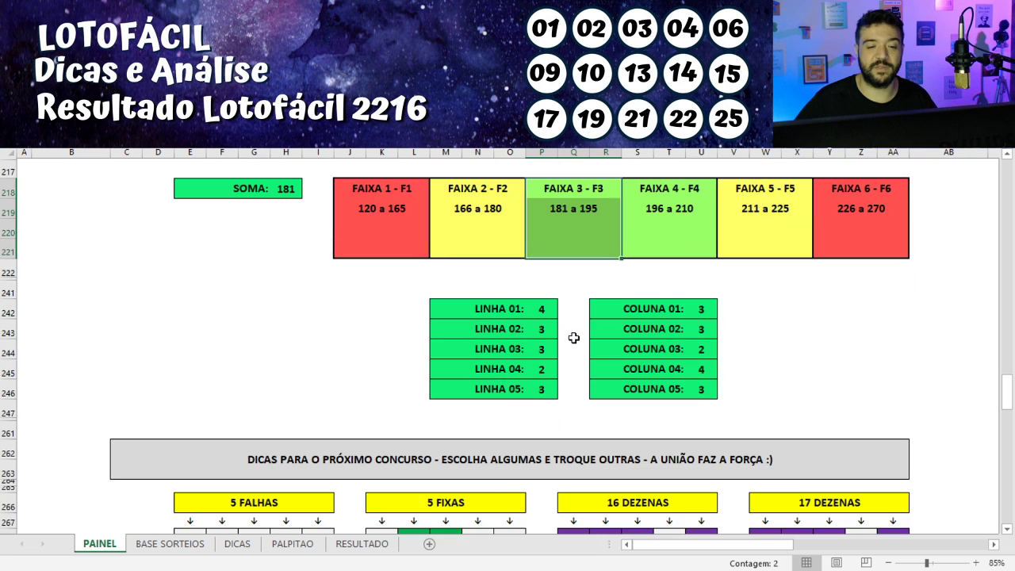
scroll(560, 320, "down", 1)
left_click_drag(550, 249, 574, 330)
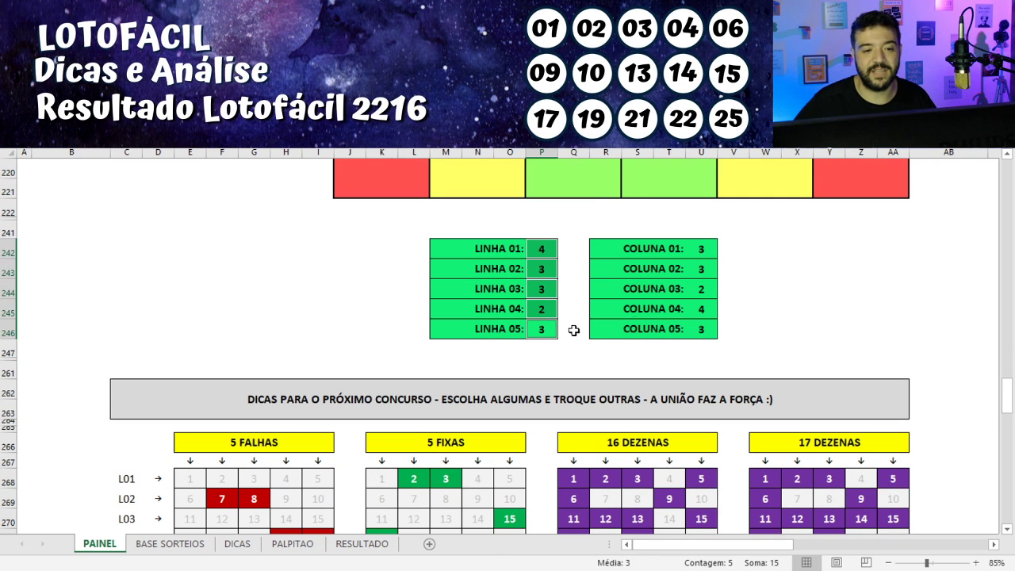
left_click(711, 251, "ctrl")
left_click(710, 281, "ctrl")
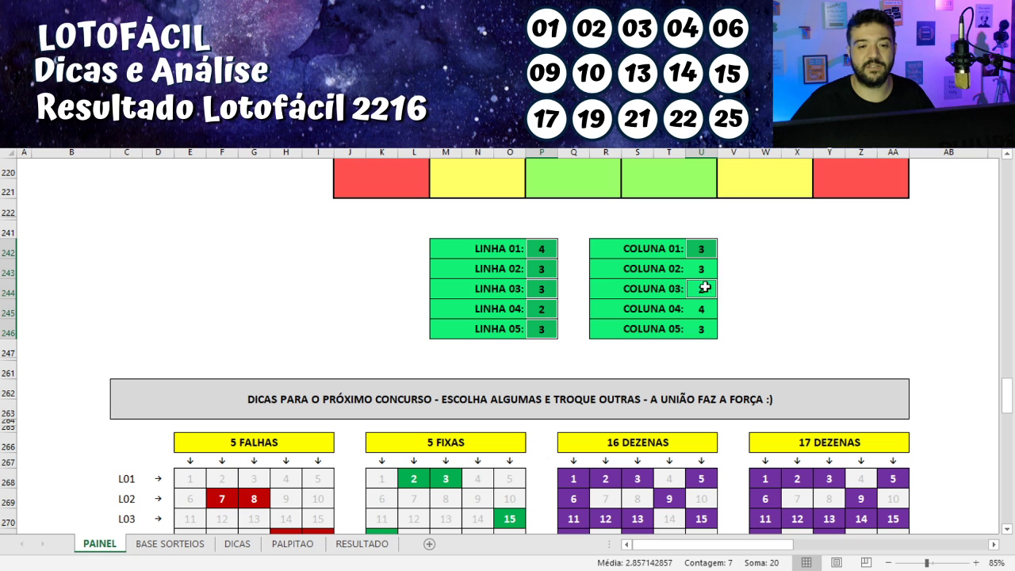
left_click(706, 307, "ctrl")
left_click(704, 332, "ctrl")
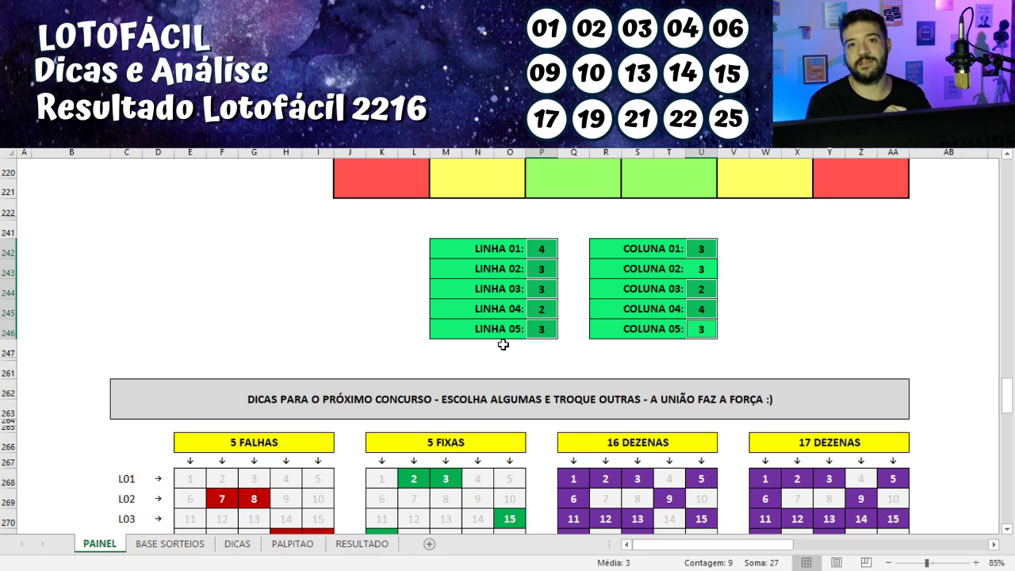
Copy the ÚLTIMO draw row C328:AA328 into the empty row 346 below 21 DZ.
scroll(384, 327, "down", 3)
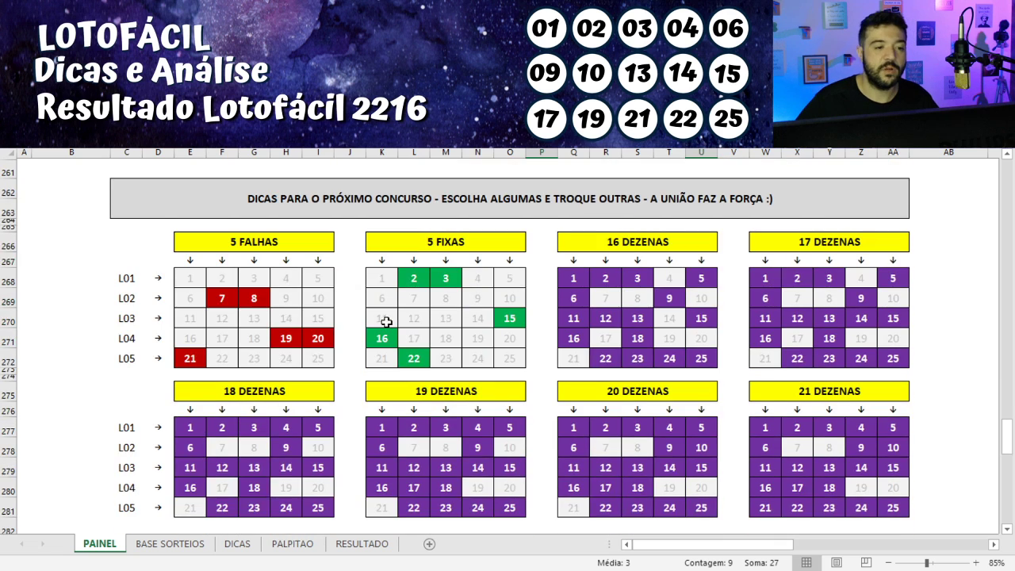
scroll(386, 322, "down", 6)
left_click_drag(125, 267, 783, 318)
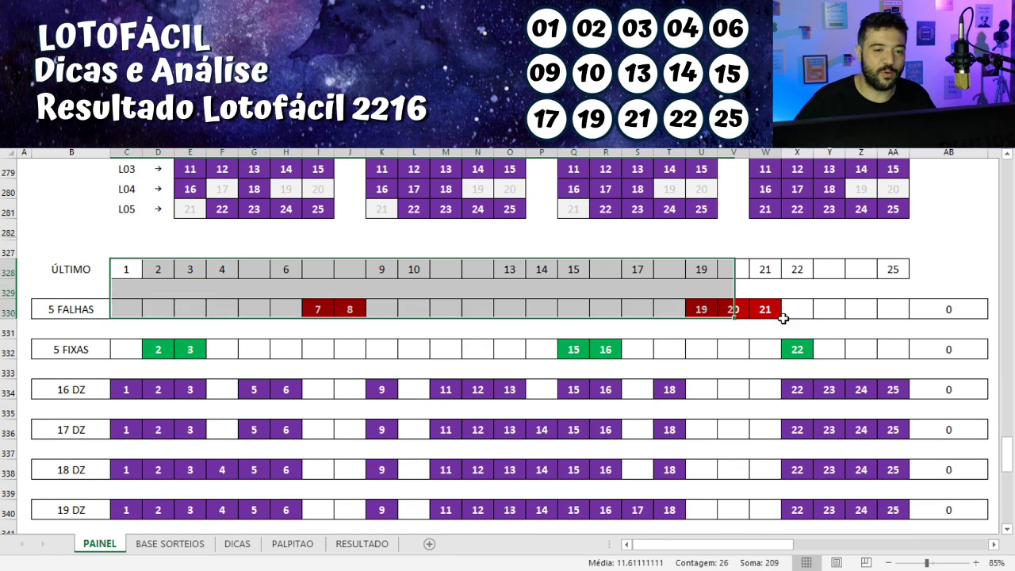
left_click(889, 270, "shift")
key("ctrl+c")
scroll(143, 361, "down", 4)
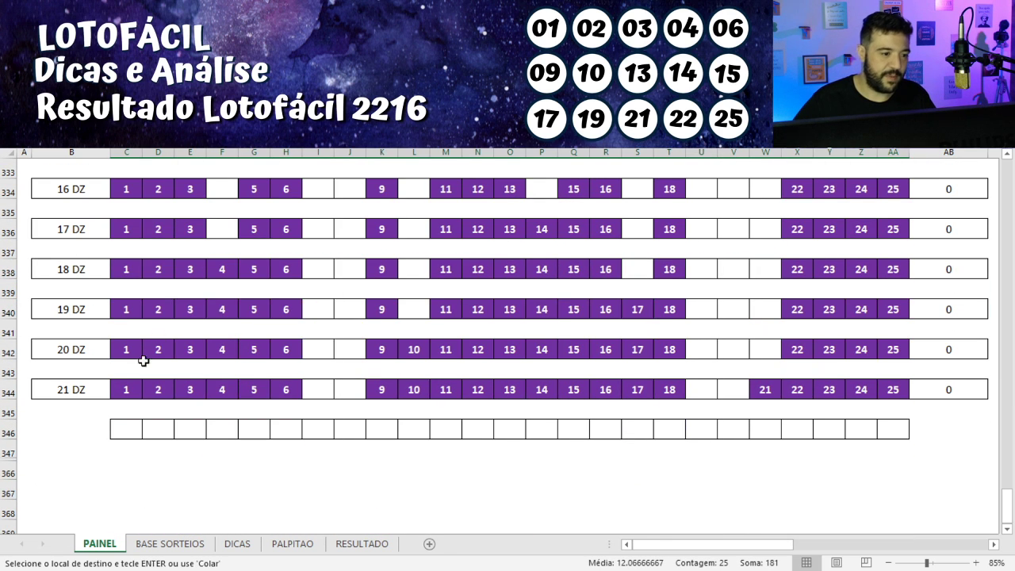
left_click(119, 434)
key("ctrl+v")
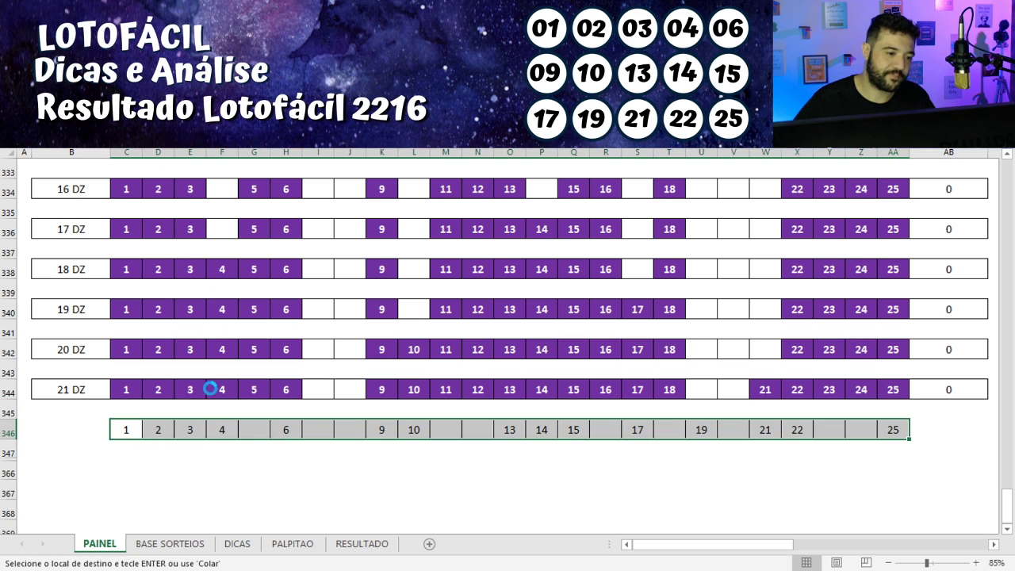
Clear the contents of the blank-looking cells in row 346: G, I:J, M:N, R, T, V and Y:Z.
left_click(254, 430)
key("Escape")
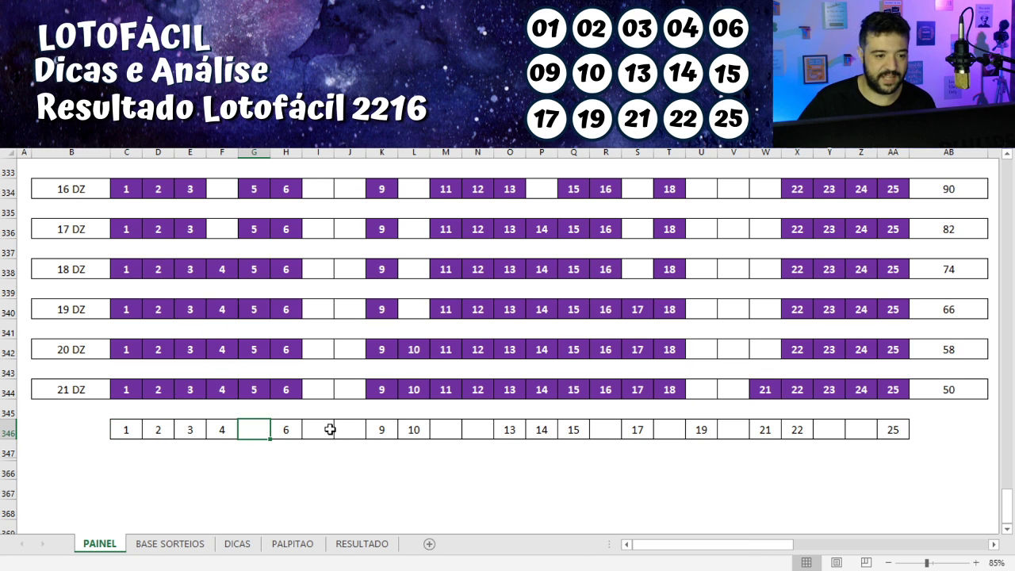
left_click_drag(328, 428, 353, 429)
left_click_drag(457, 430, 480, 429)
left_click(607, 429)
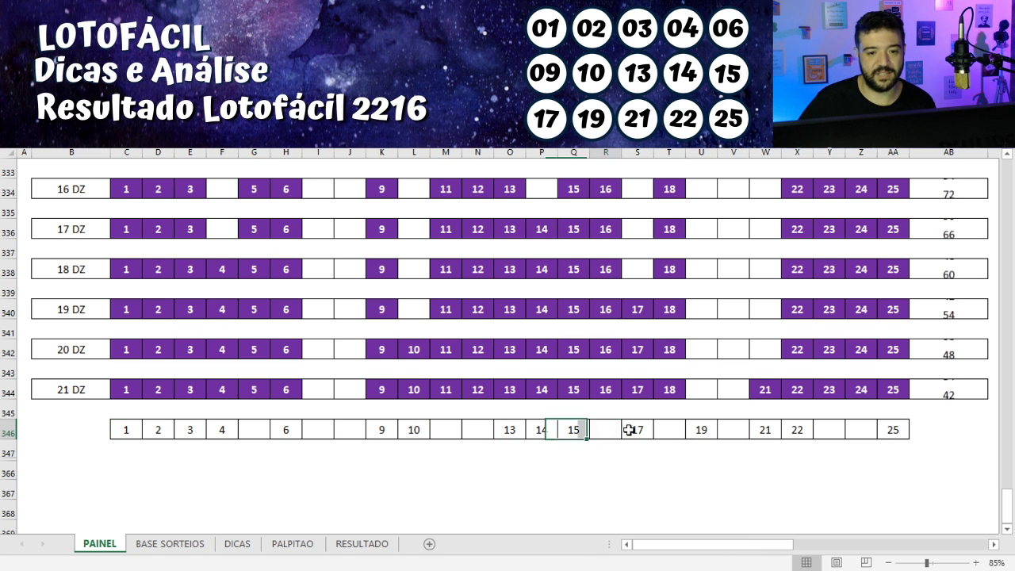
left_click(669, 429)
left_click(741, 425)
left_click_drag(833, 430, 857, 429)
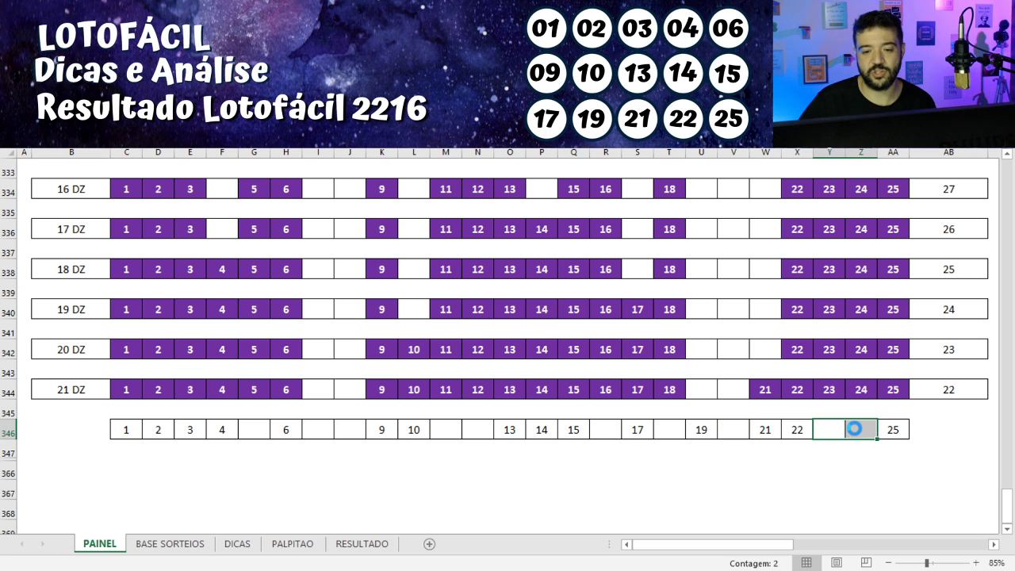
Compare the 21 DZ tip row with the draw result copied into row 346 and its hit count.
left_click(790, 493)
scroll(766, 490, "up", 1)
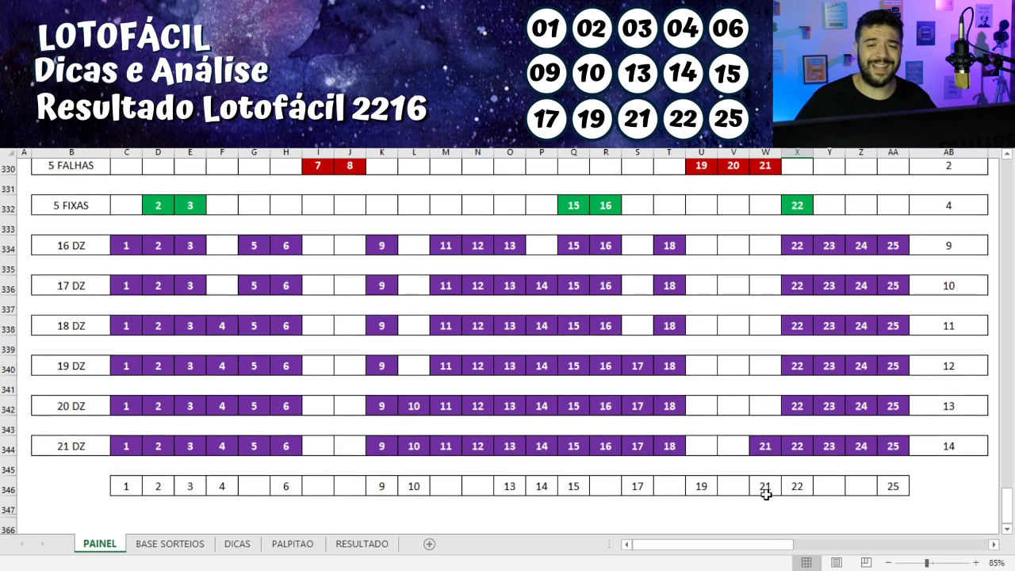
left_click(923, 457)
left_click_drag(923, 458, 119, 446)
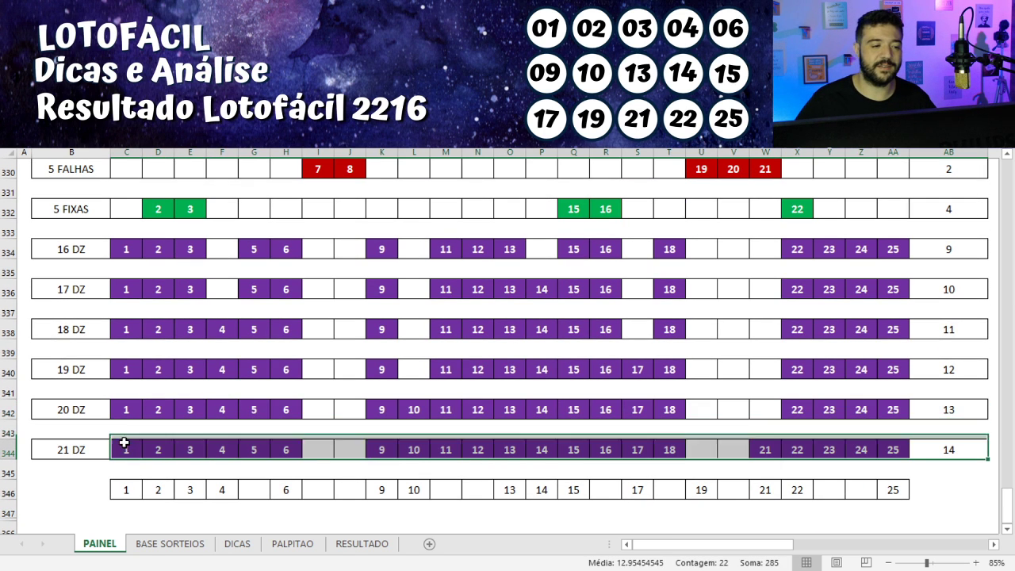
left_click(137, 450)
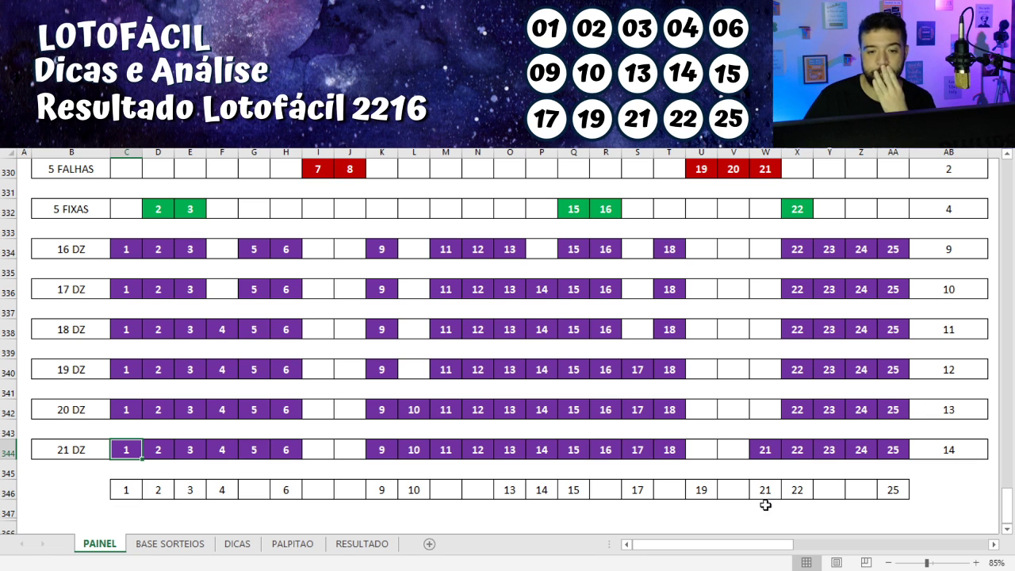
mouse_move(925, 454)
left_mouse_down()
mouse_move(98, 447)
mouse_move(902, 441)
mouse_move(930, 453)
left_mouse_up()
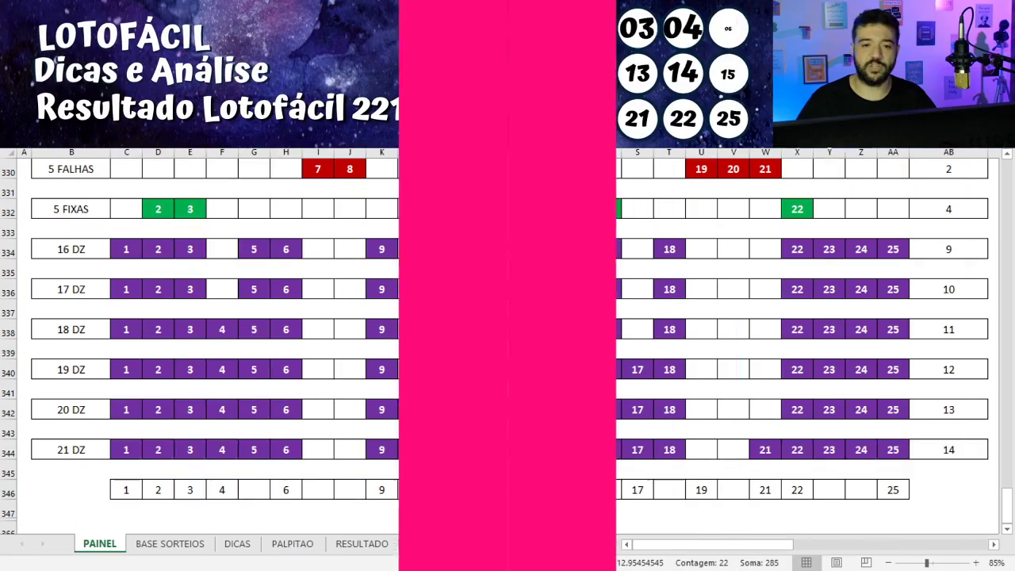
Check the 5 FALHAS and 5 FIXAS numbers against the ÚLTIMO draw row, highlighting the matching columns.
scroll(710, 336, "up", 1)
scroll(711, 335, "up", 1)
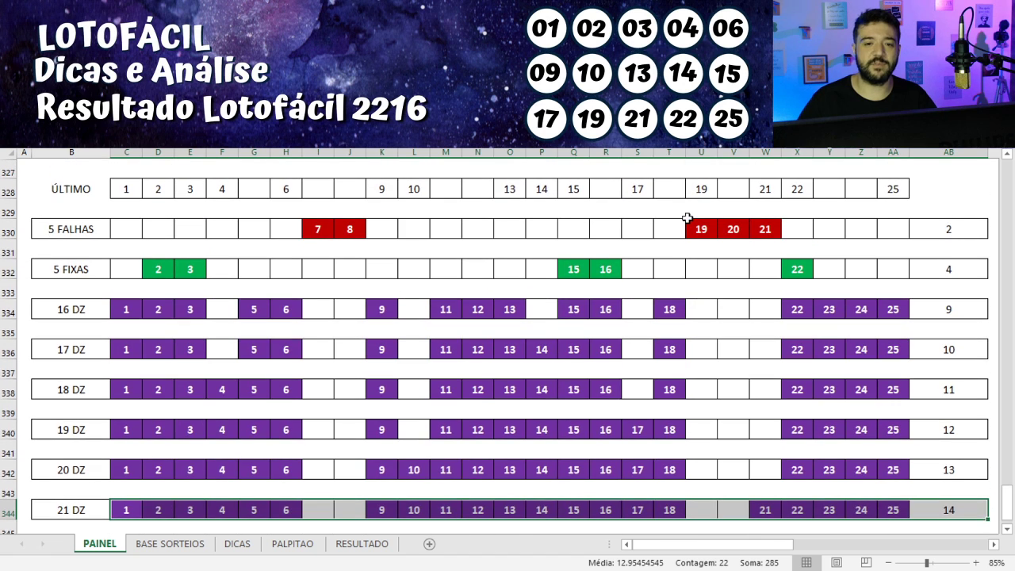
left_click_drag(317, 229, 320, 188)
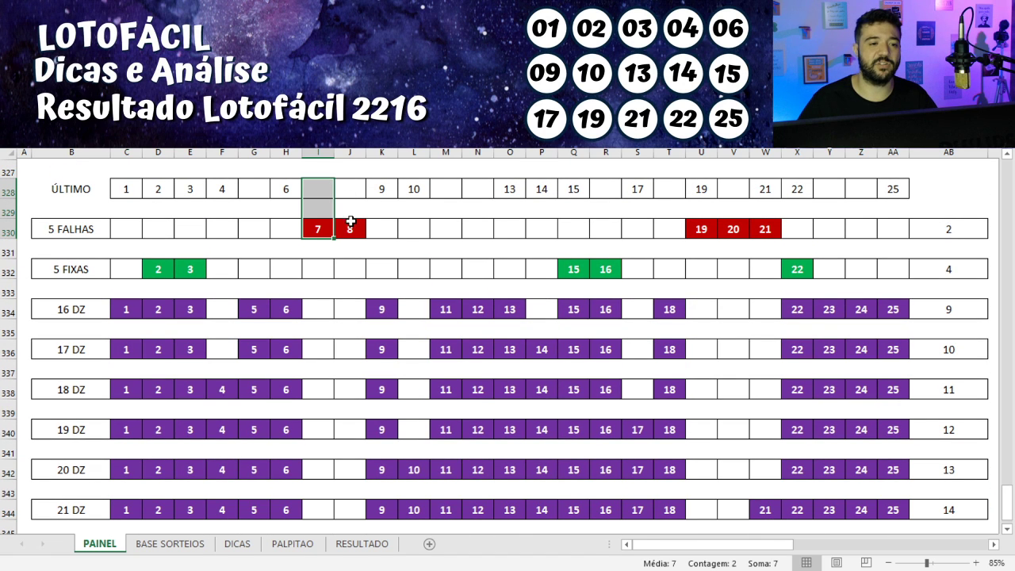
left_click_drag(351, 222, 351, 185)
left_click_drag(741, 228, 733, 186)
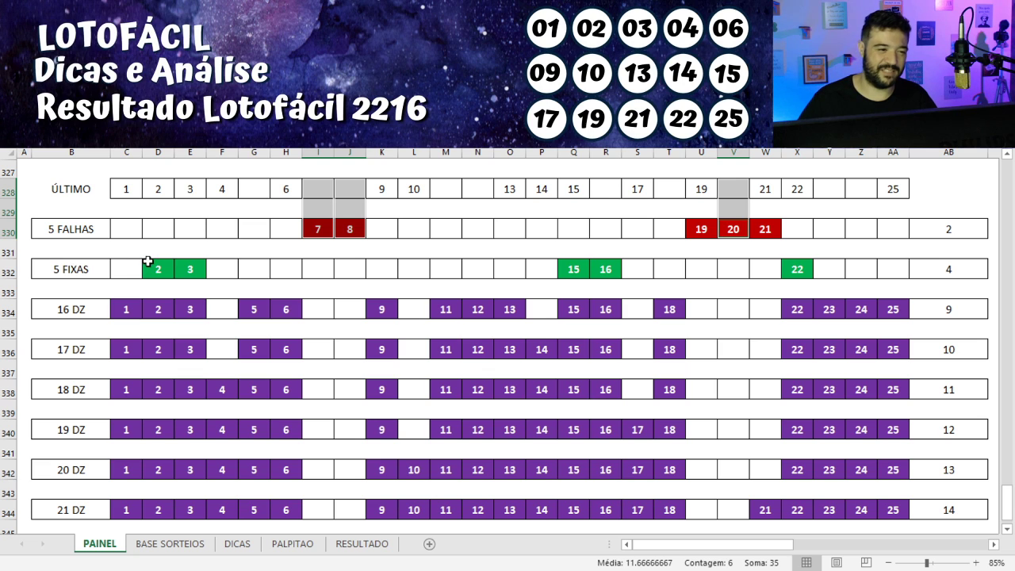
mouse_move(148, 265)
left_mouse_down()
mouse_move(158, 192)
mouse_move(184, 191)
left_mouse_up()
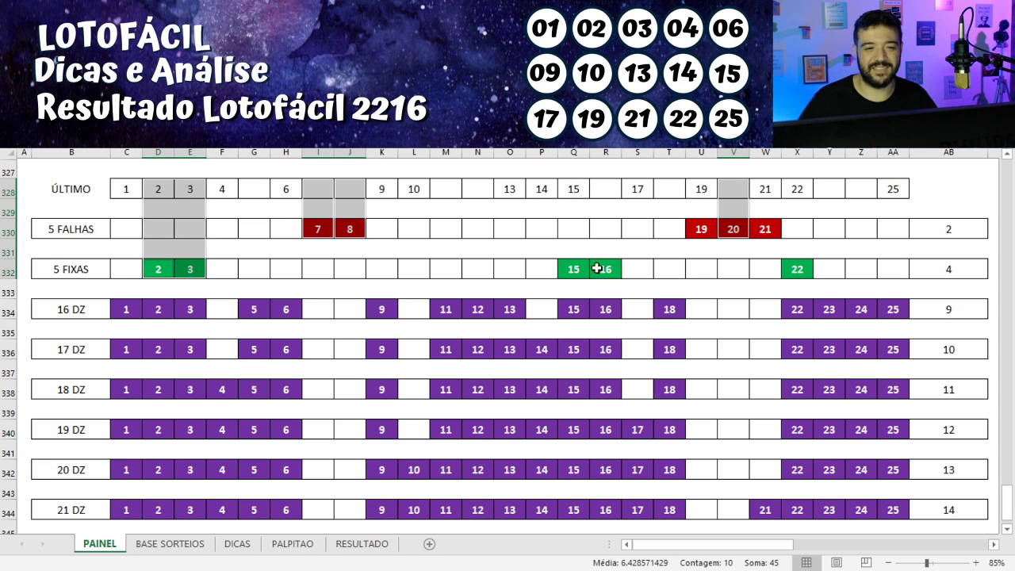
left_click_drag(578, 268, 580, 191)
left_click_drag(803, 264, 808, 188)
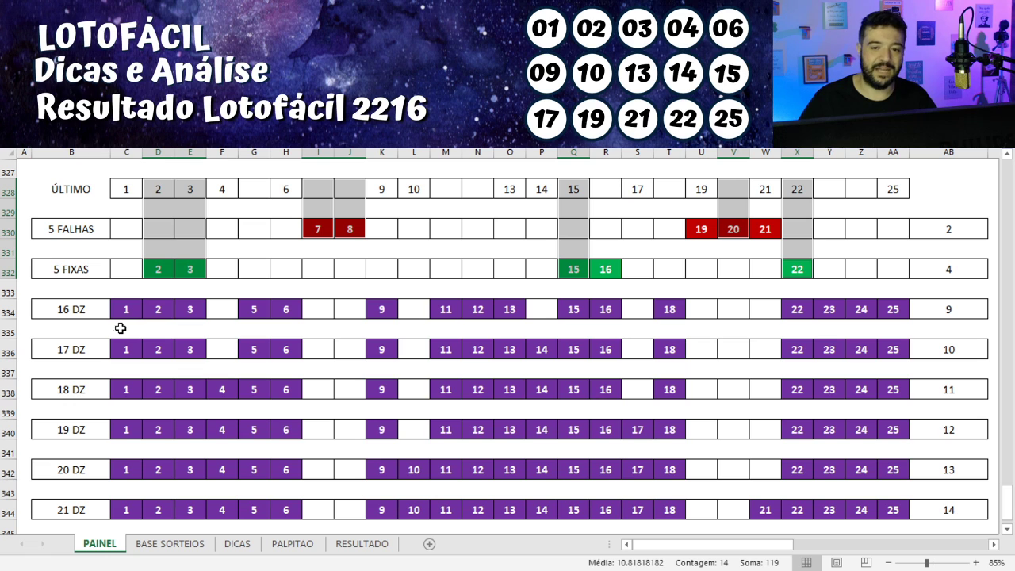
Review the hit counts in column AB for each combination from 16 DZ to 21 DZ.
left_click_drag(77, 310, 80, 500)
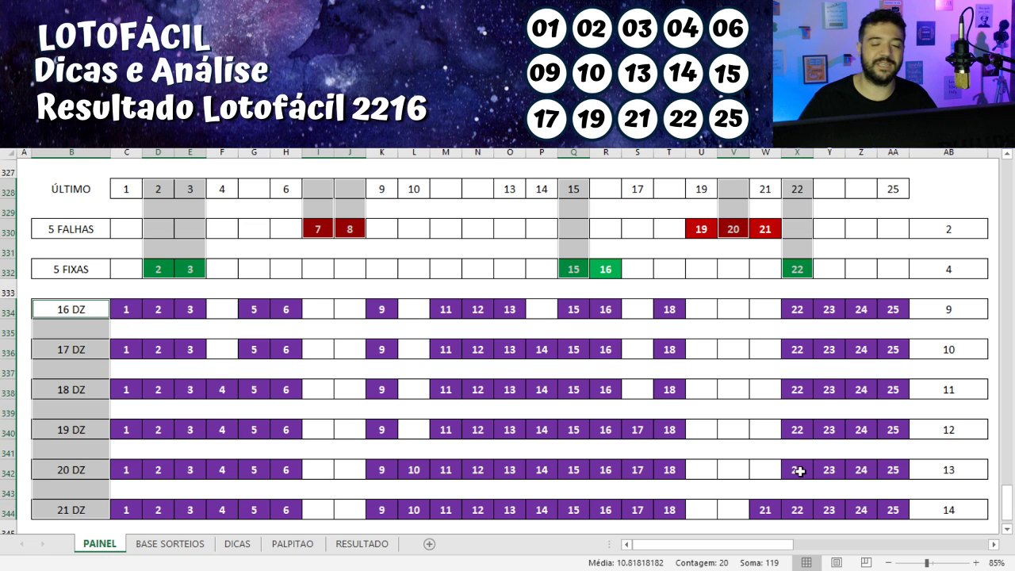
left_click(943, 309, "ctrl")
left_click(947, 349, "ctrl")
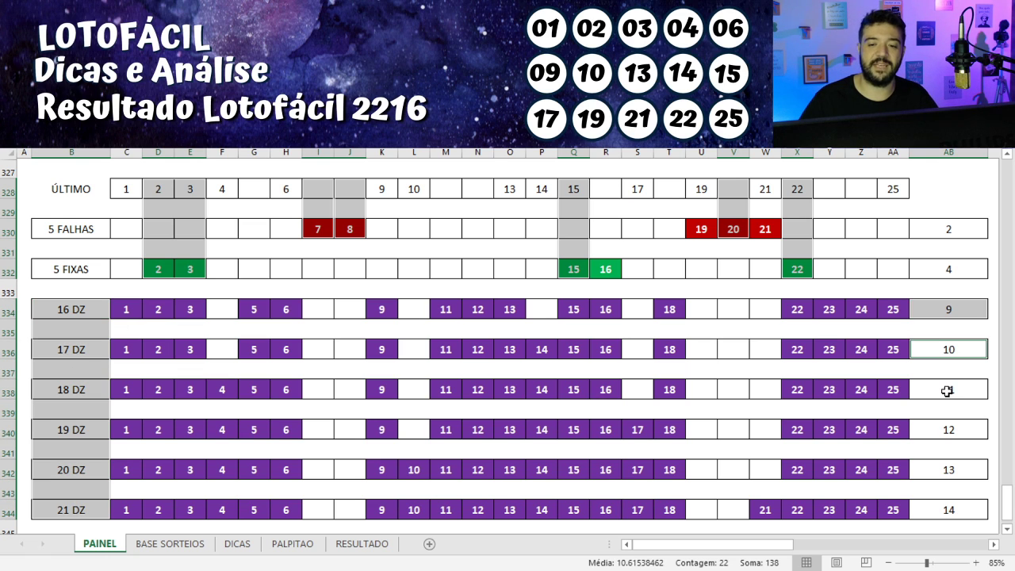
left_click(947, 390, "ctrl")
left_click(939, 430, "ctrl")
left_click(938, 470, "ctrl")
left_click(936, 511, "ctrl")
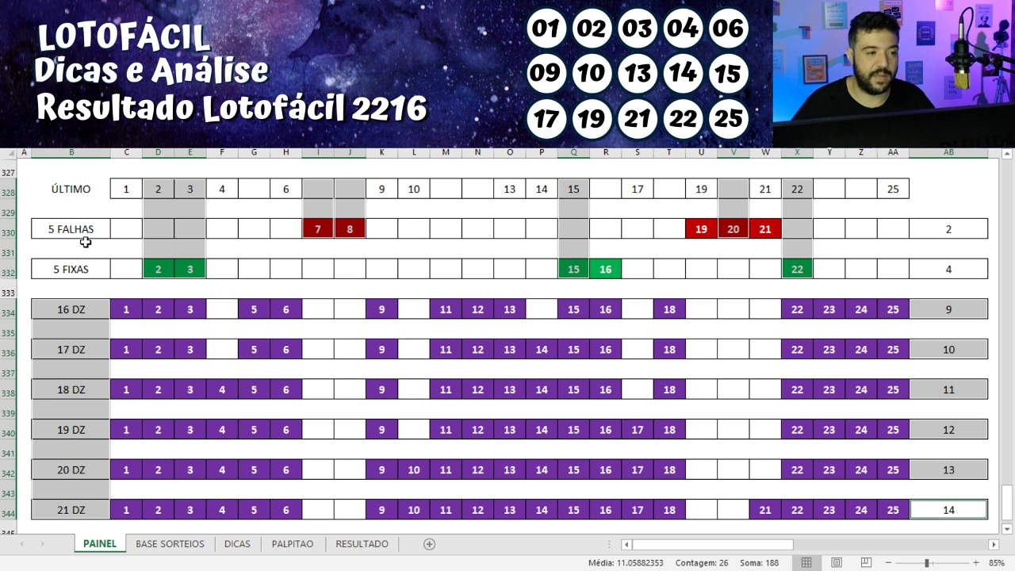
Clear PAINEL range C330:AA346 and paste the new tips B3:Z17 from the DICAS sheet starting at C330.
left_click_drag(127, 229, 891, 487)
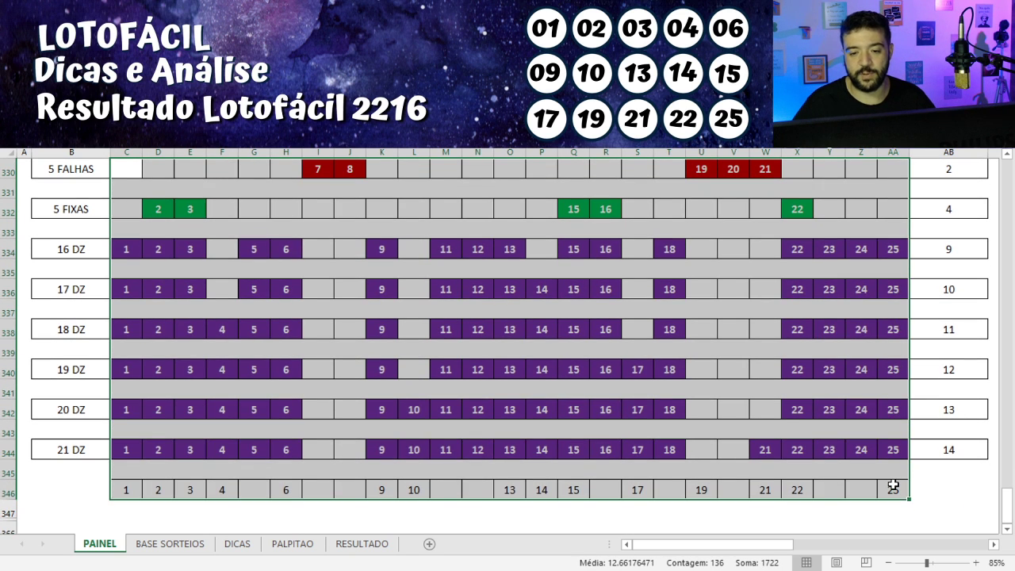
left_click(234, 545)
left_click_drag(105, 201, 716, 453)
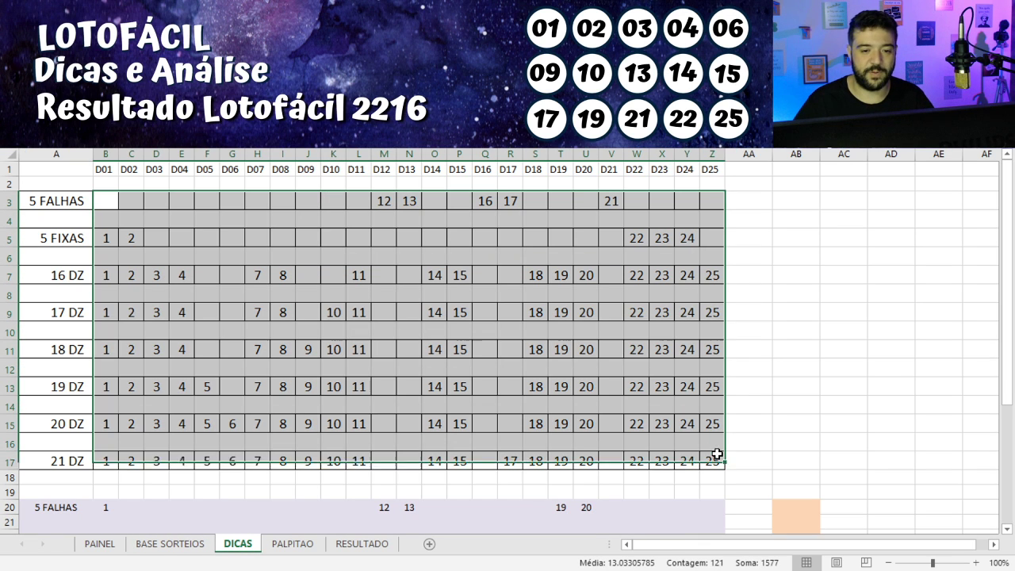
key("ctrl+c")
left_click(170, 544)
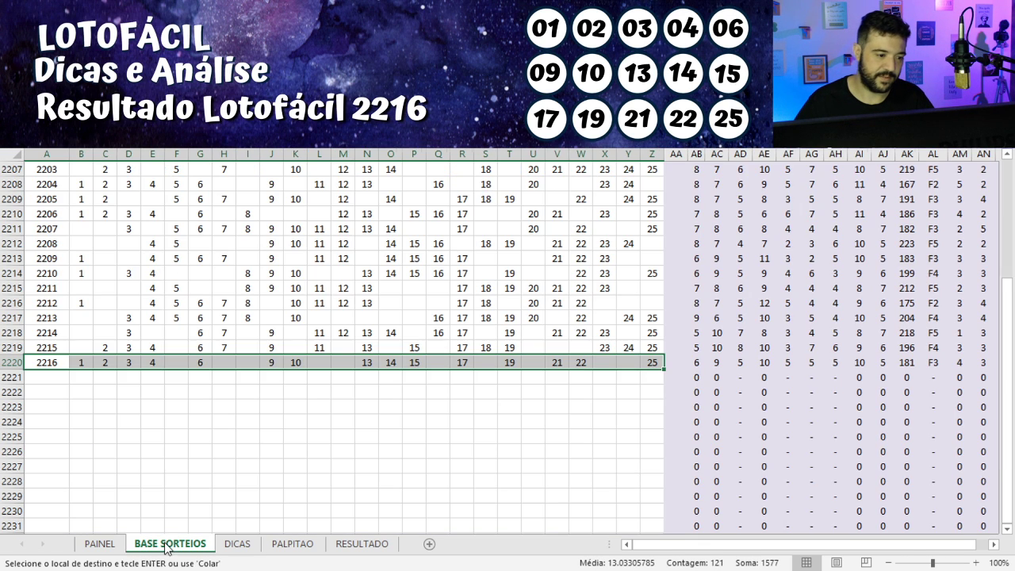
left_click(100, 544)
left_click(131, 164)
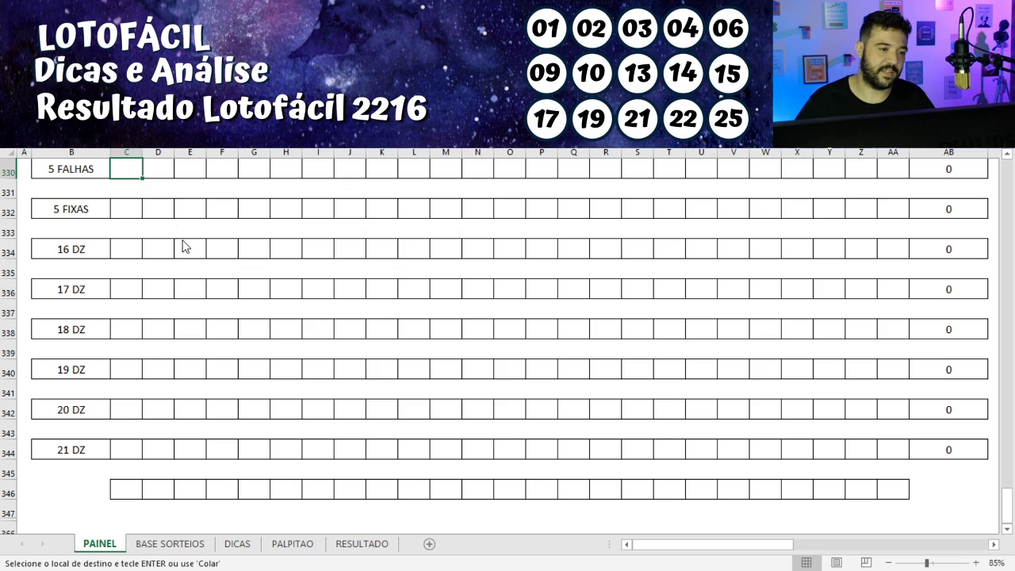
key("ctrl+v")
Examine the number grids for 5 FALHAS, 5 FIXAS and the 16 to 21 DEZENAS combinations.
scroll(390, 299, "up", 15)
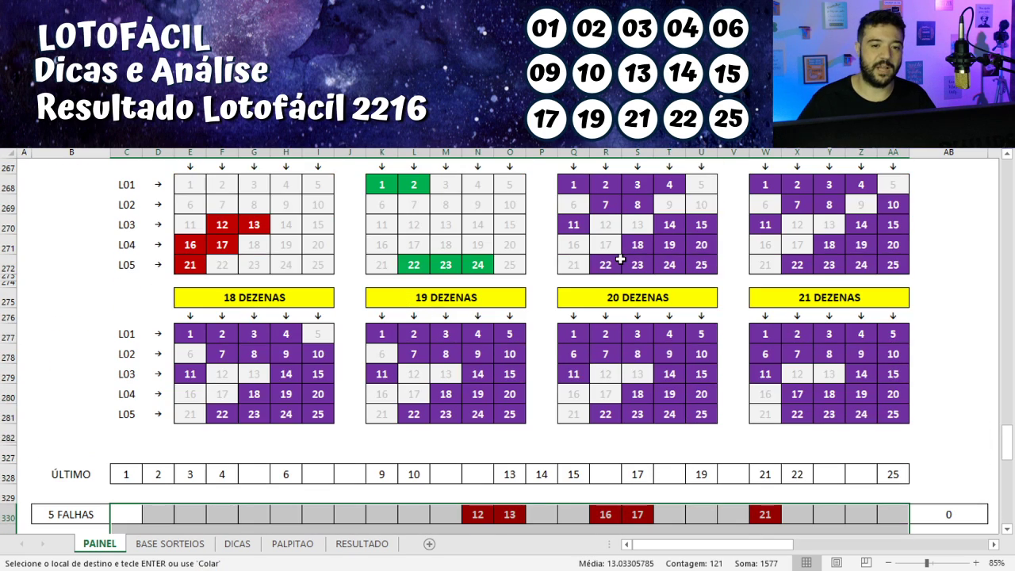
scroll(621, 261, "up", 1)
scroll(476, 270, "up", 20)
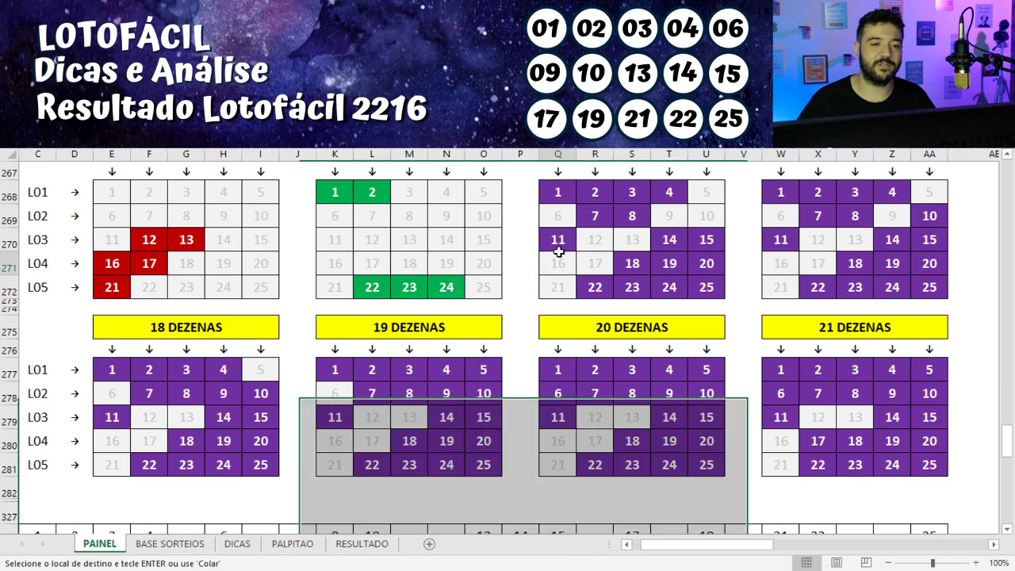
left_click(557, 251)
scroll(559, 252, "up", 1)
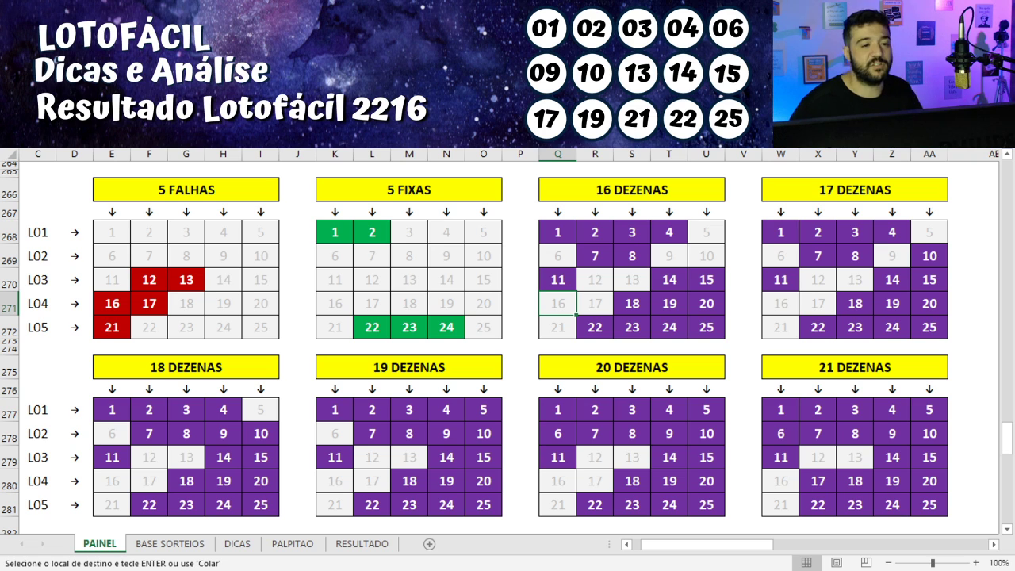
left_click(875, 197)
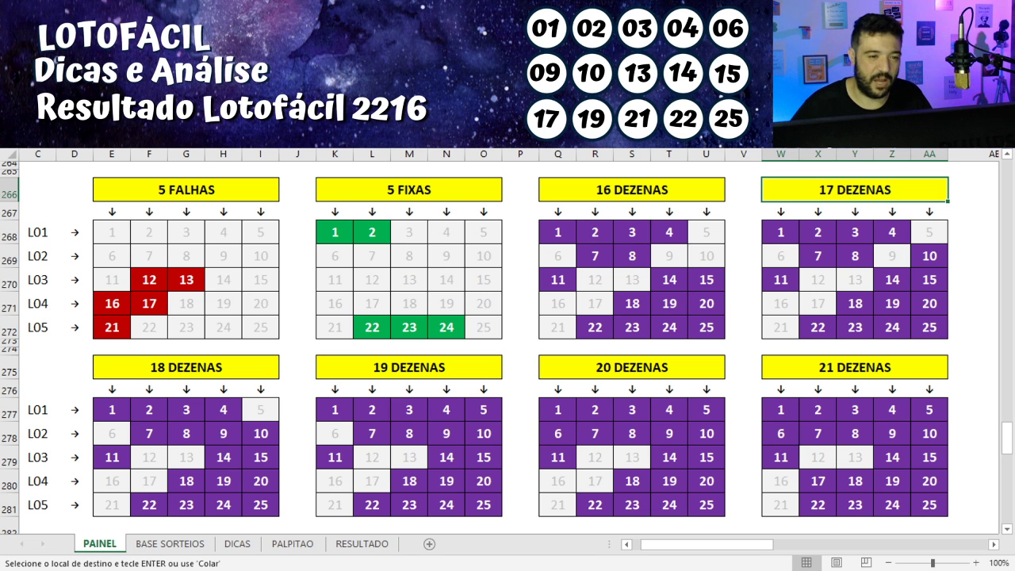
left_click(856, 255)
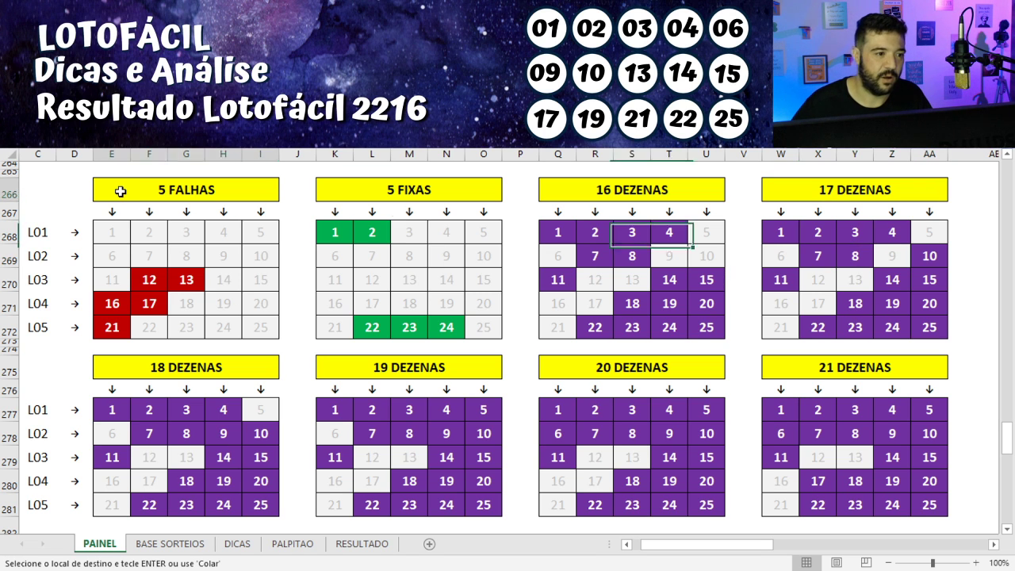
Go back to the top of PAINEL and view the latest draws table up to contest 2216.
key("ctrl+Home")
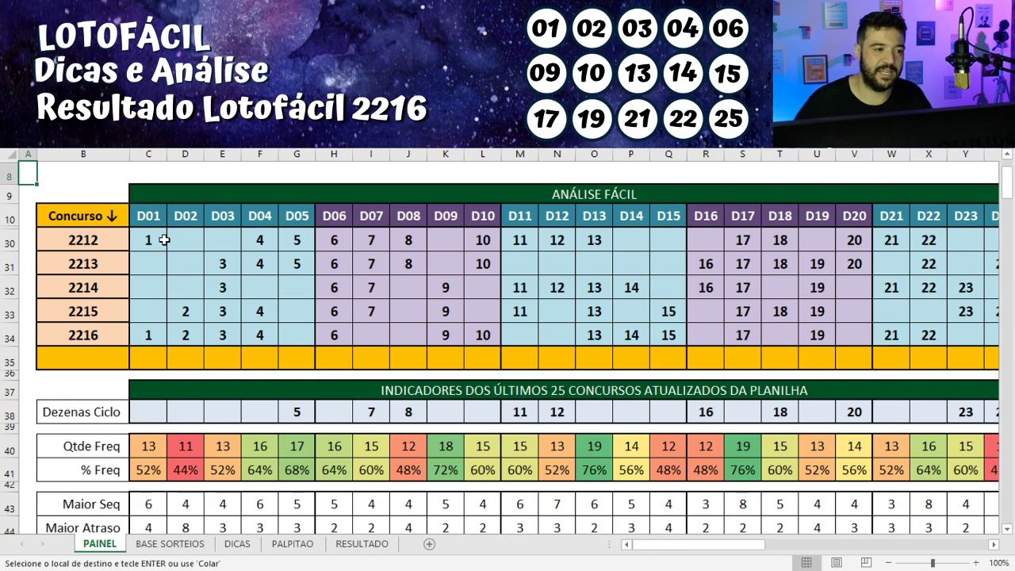
scroll(159, 240, "down", 1)
left_click(79, 326)
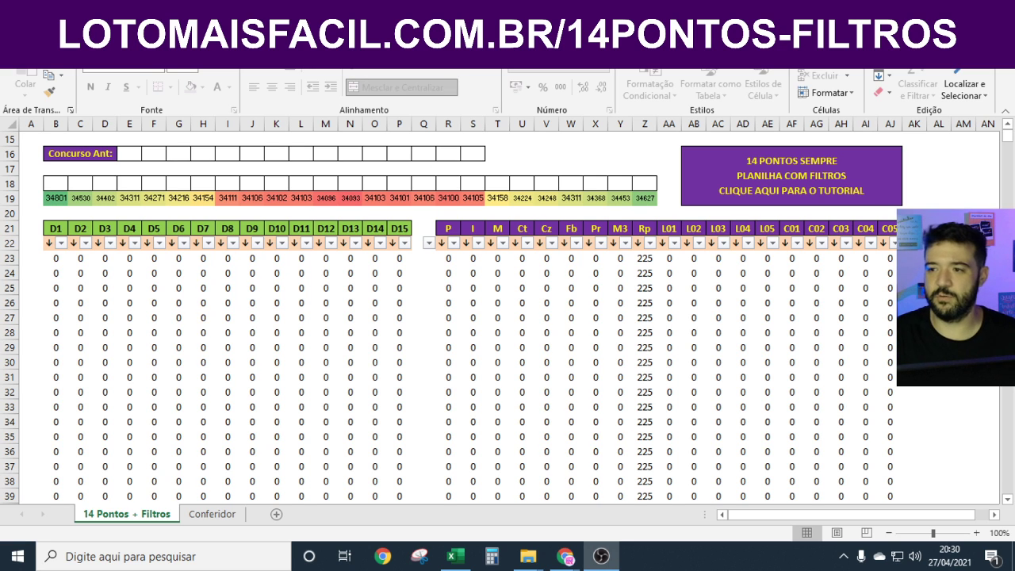
Switch to the 14 Pontos + Filtros workbook and unprotect its sheet with the sheet password.
left_click(440, 56)
left_click(702, 87)
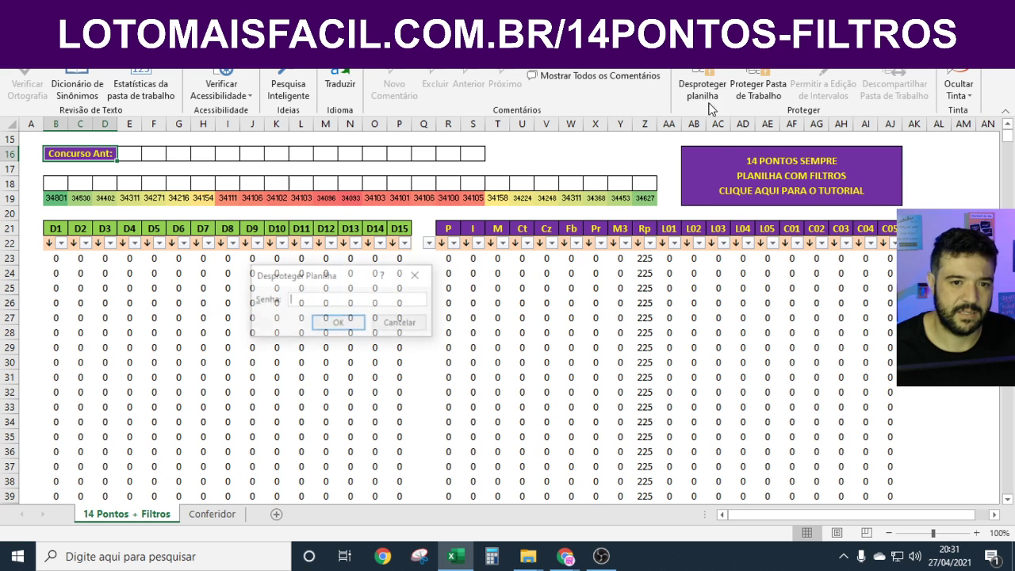
type("********")
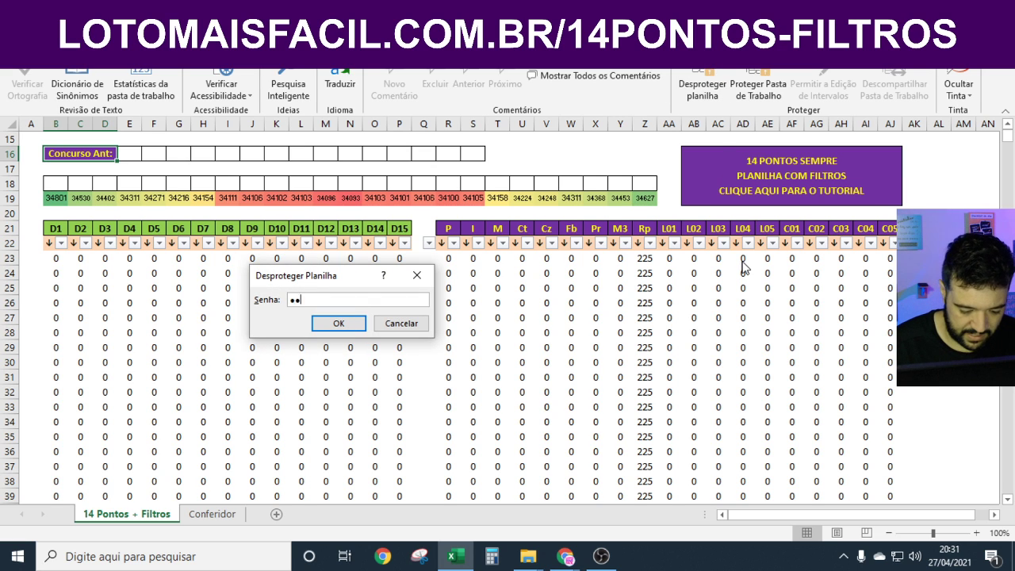
key("Return")
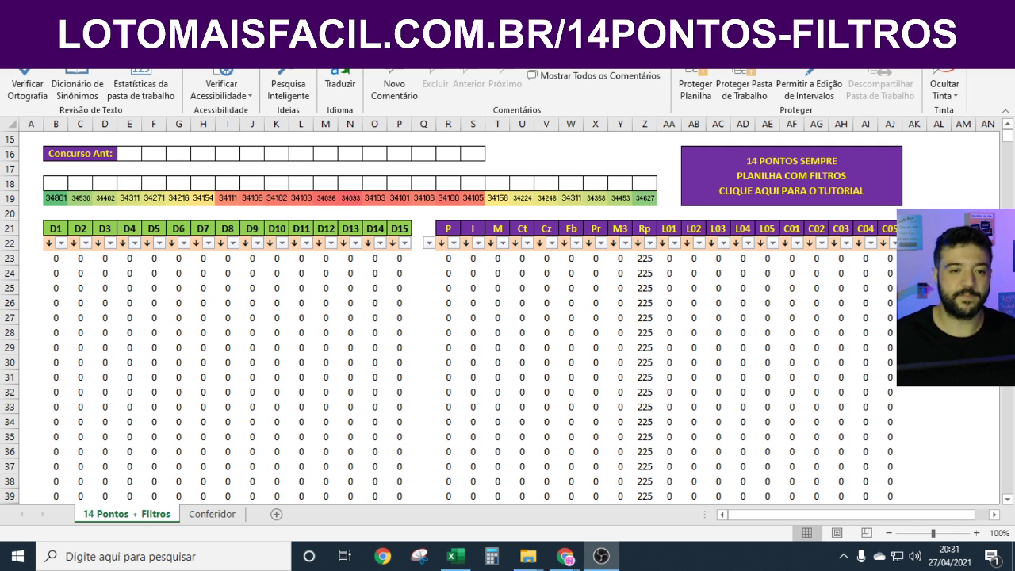
Zoom the sheet to 130% and highlight the number entry row together with the counts below it, B18:Z19.
left_click(56, 184)
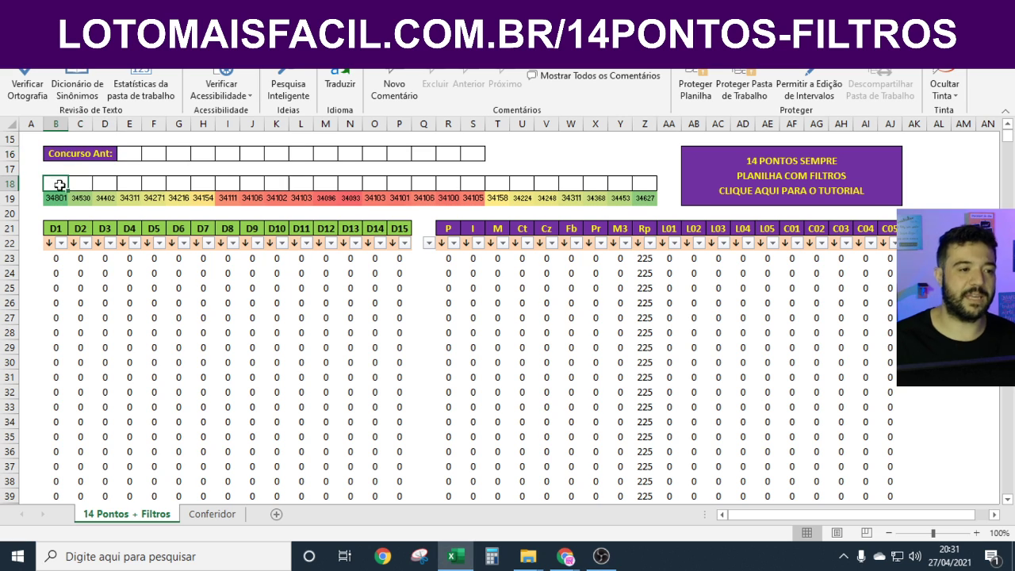
scroll(361, 305, "up", 3, "ctrl")
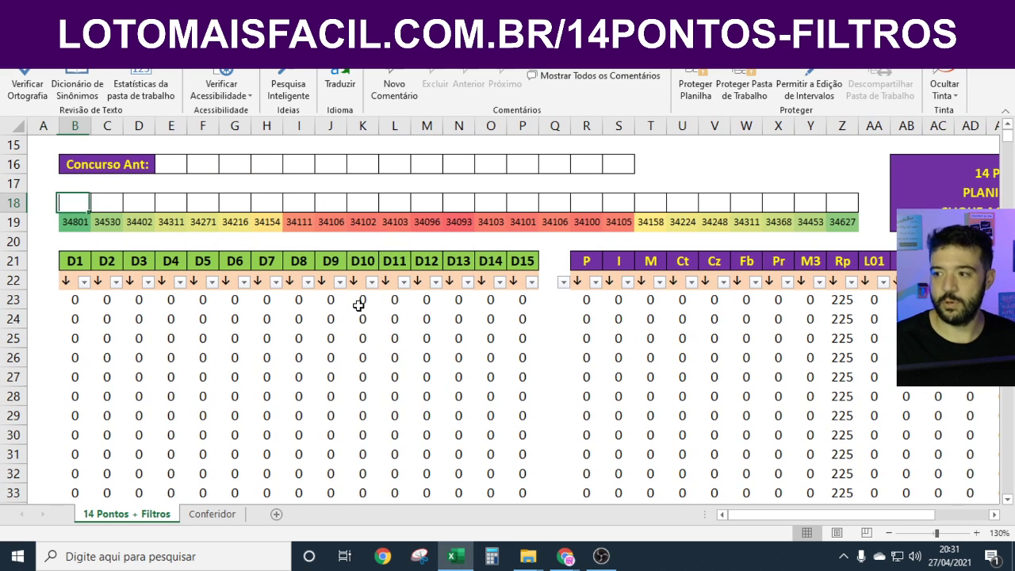
key("shift+Right")
key("shift+Right")
key("shift+Right")
key("shift+Right")
key("shift+Right")
key("shift+Right")
key("shift+Right")
key("shift+Right")
key("shift+Right")
key("shift+Right")
key("shift+Right")
key("shift+Right")
key("shift+Right")
key("shift+Right")
key("shift+Right")
key("shift+Right")
key("shift+Right")
key("shift+Right")
key("shift+Right")
key("shift+Right")
key("shift+Right")
key("shift+Right")
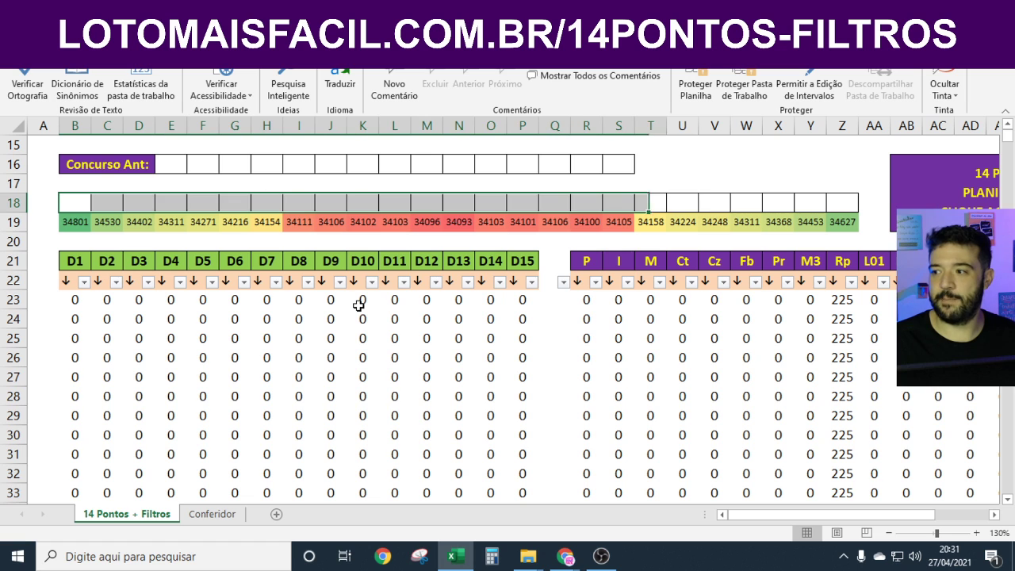
key("shift+Down")
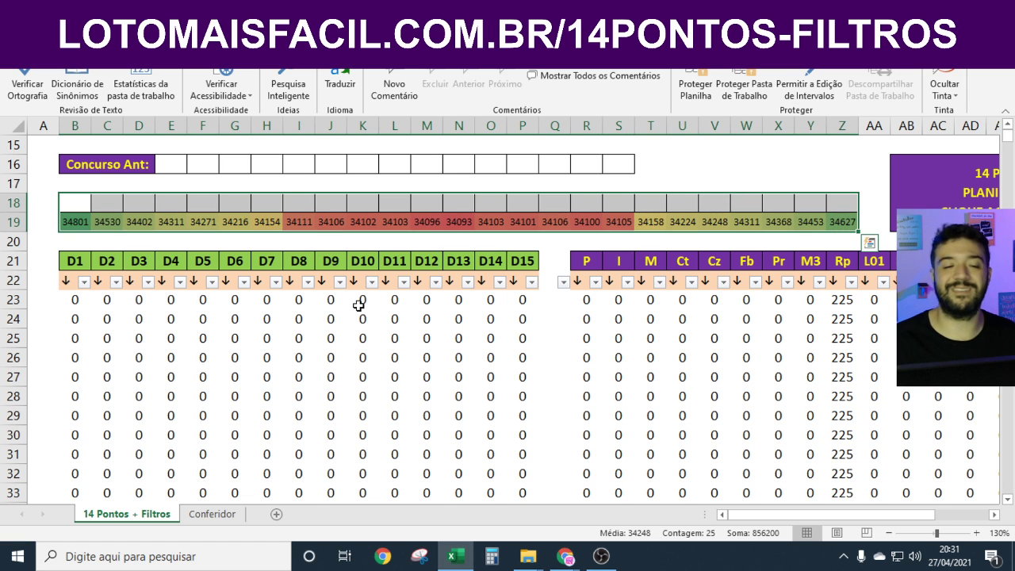
Examine the empty entry cells B18:Z18 and compare individual counts in row 19, including Z19 and M19.
left_click_drag(74, 203, 508, 203)
left_click_drag(644, 203, 840, 201)
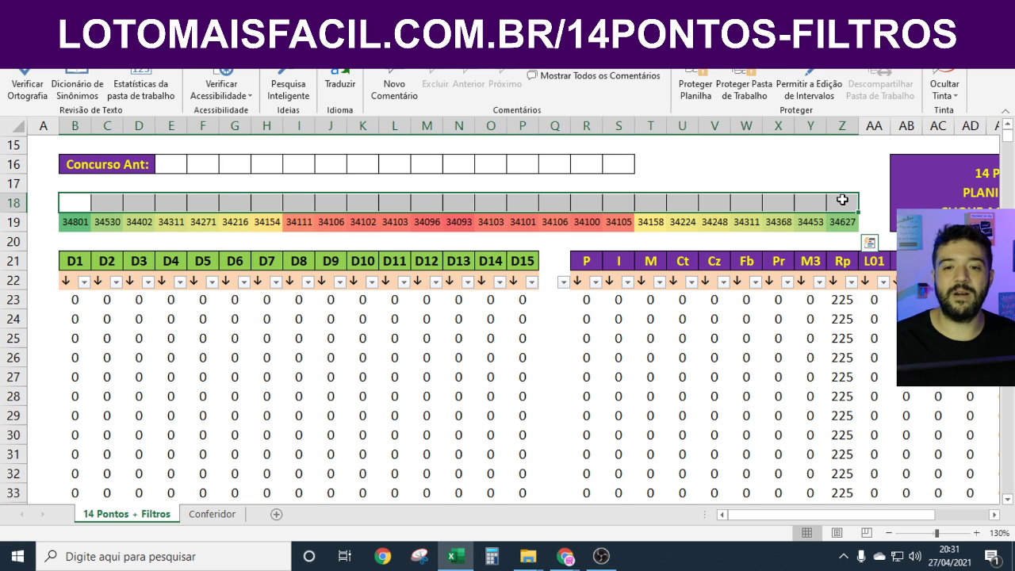
left_click(843, 221)
left_click_drag(89, 221, 843, 201)
left_click(839, 205)
left_click(843, 221)
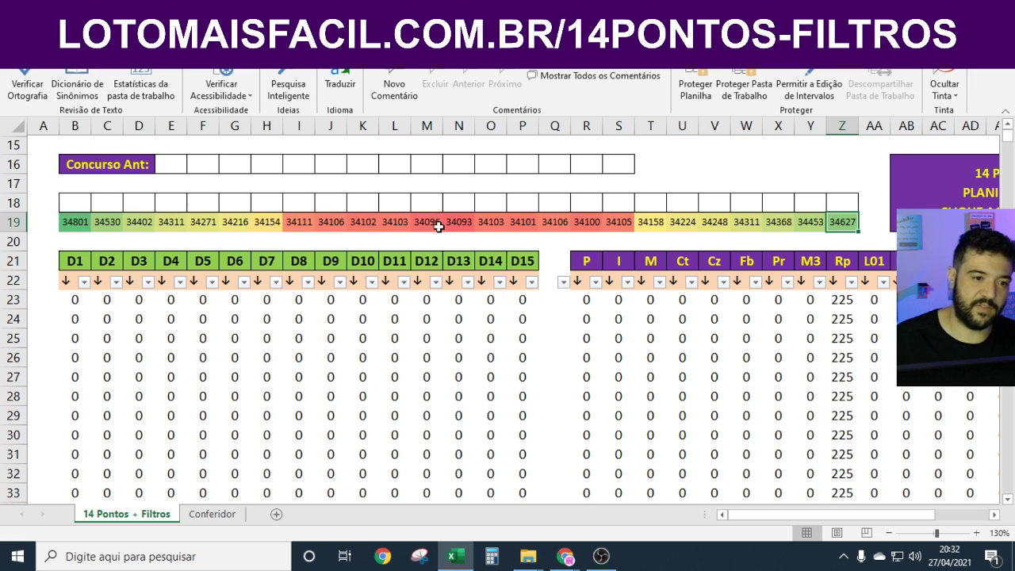
left_click_drag(428, 221, 430, 208)
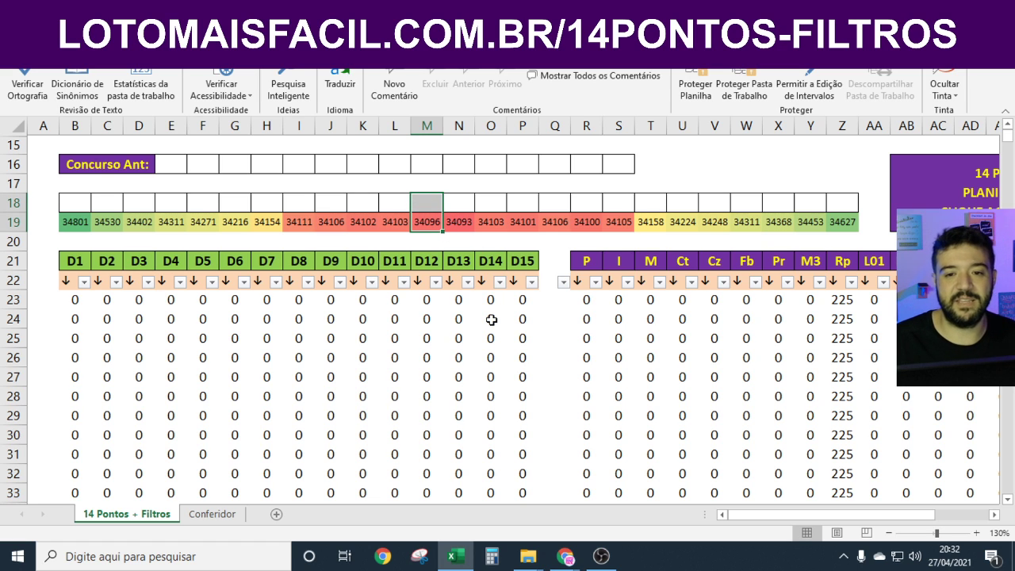
left_click(460, 352)
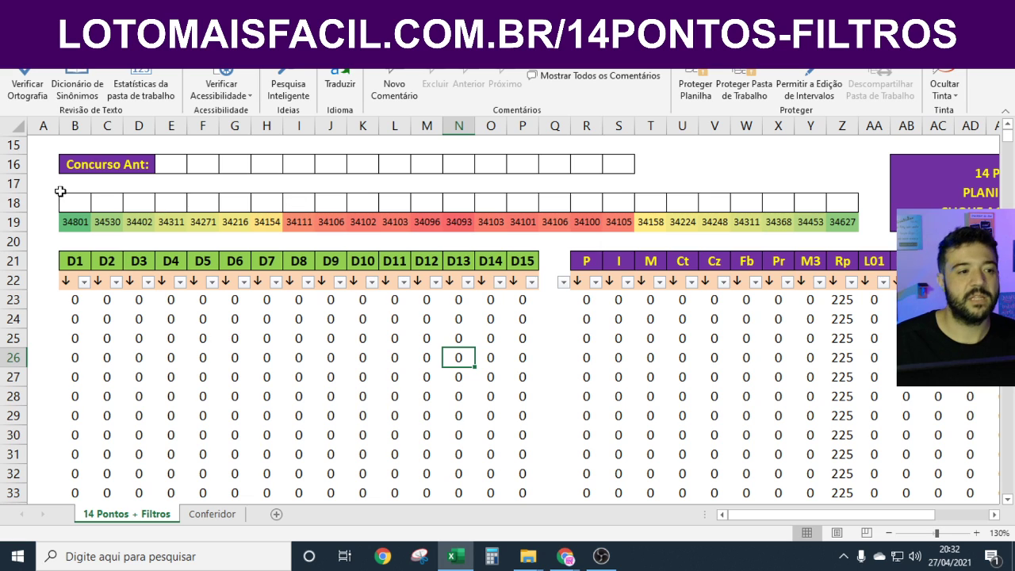
Fill the number entry row B18:Z18 with the numbers 1 through 25, one number per cell.
left_click(68, 198)
type("1")
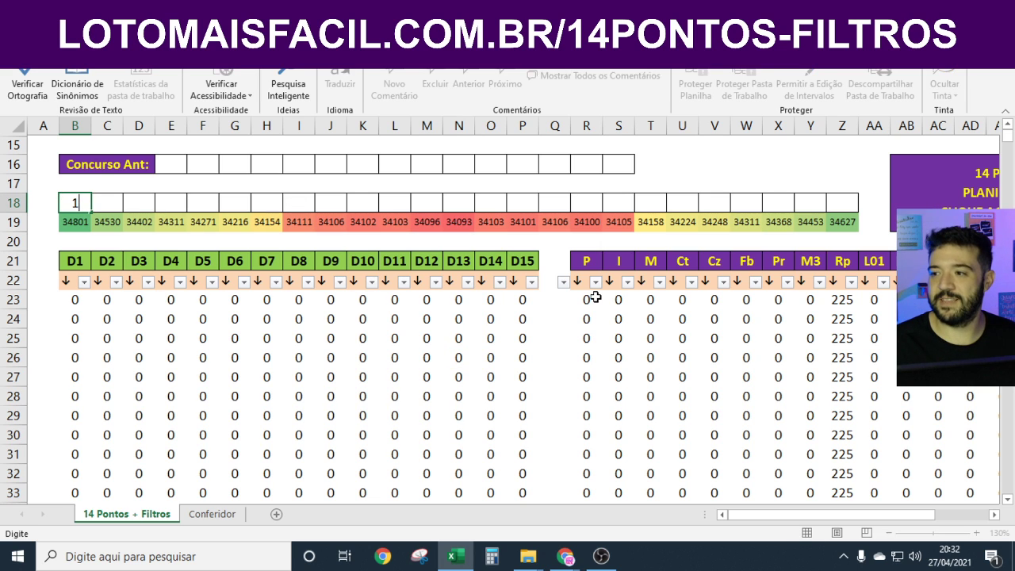
key("Tab")
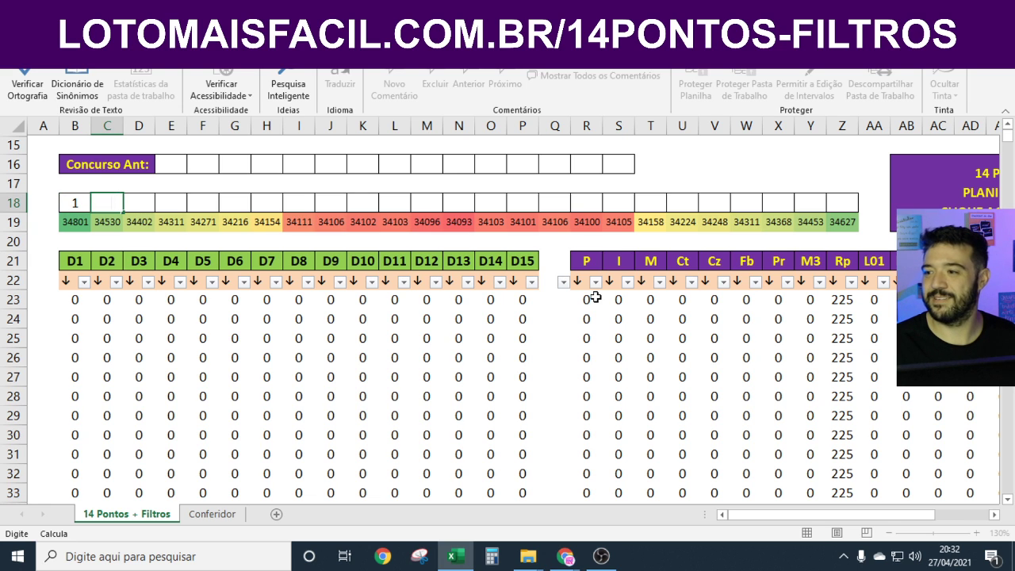
type("2")
key("Tab")
type("3")
key("Tab")
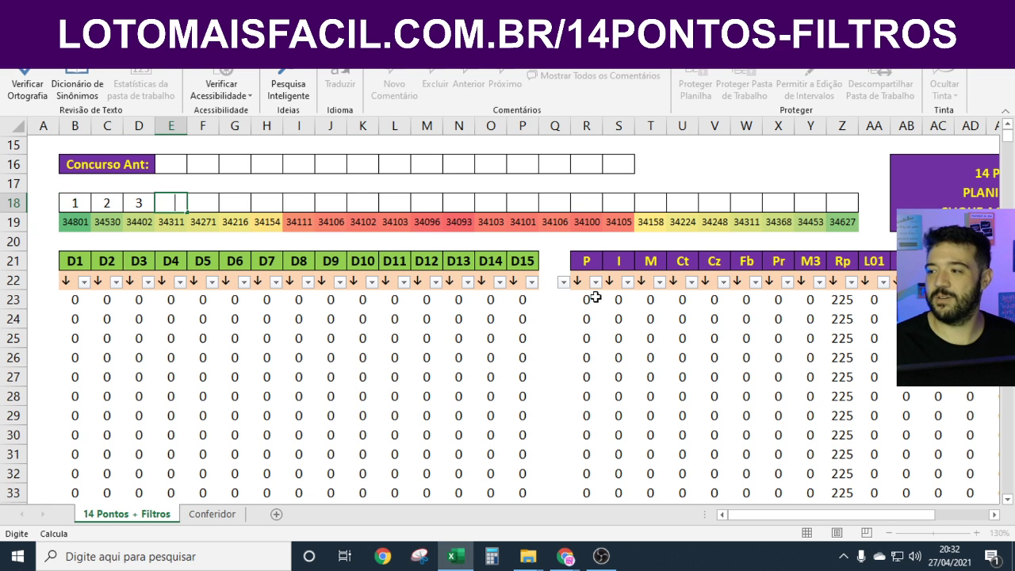
type("4")
key("Tab")
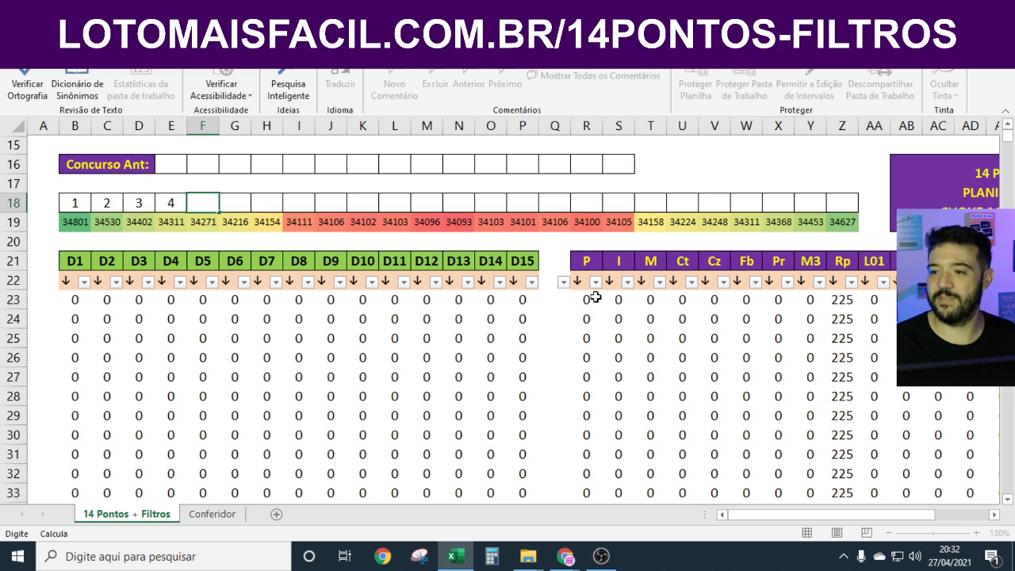
type("5")
key("Tab")
type("6")
key("Tab")
type("7")
key("Tab")
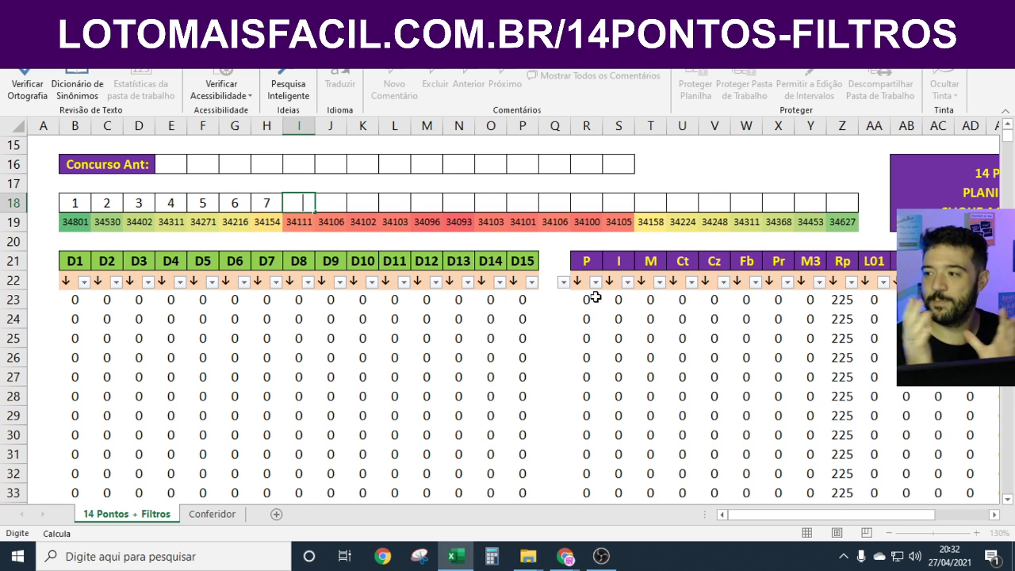
type("8")
key("Tab")
type("9")
key("Tab")
type("10")
key("Tab")
type("11")
key("Tab")
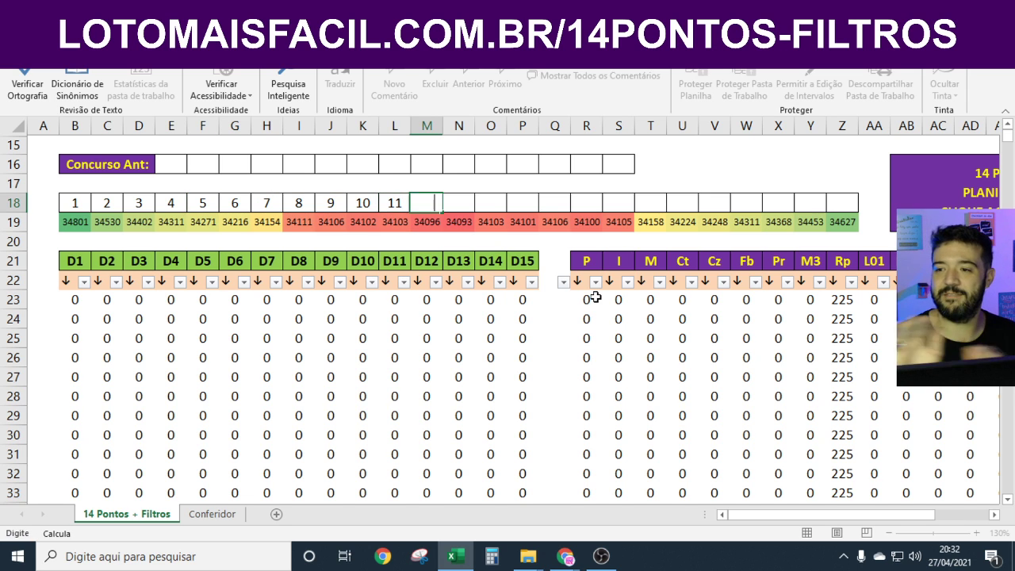
type("12")
key("Tab")
type("13")
key("Tab")
type("14")
key("Tab")
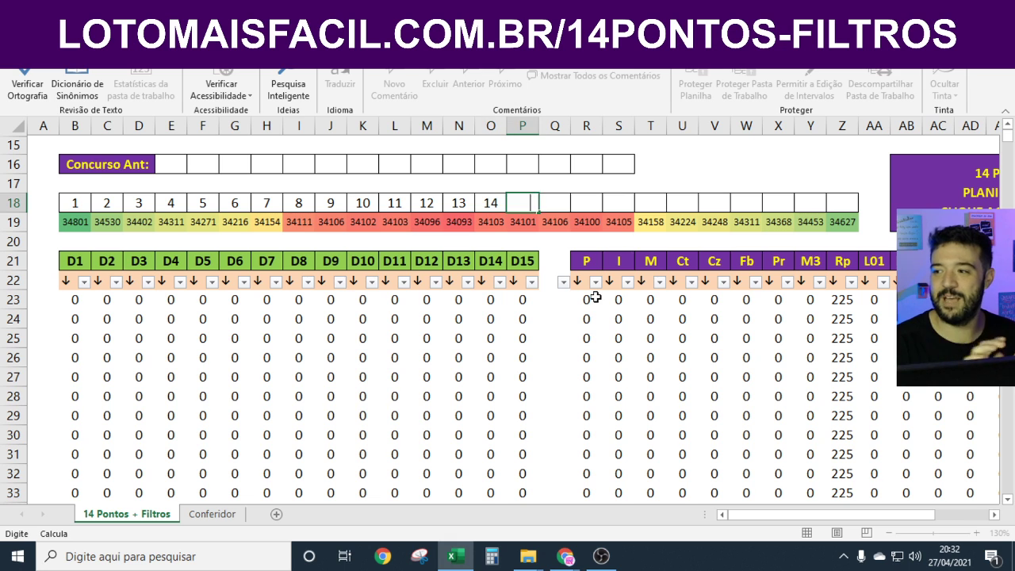
type("15")
key("Tab")
type("16")
key("Tab")
type("17")
key("Tab")
type("18")
key("Tab")
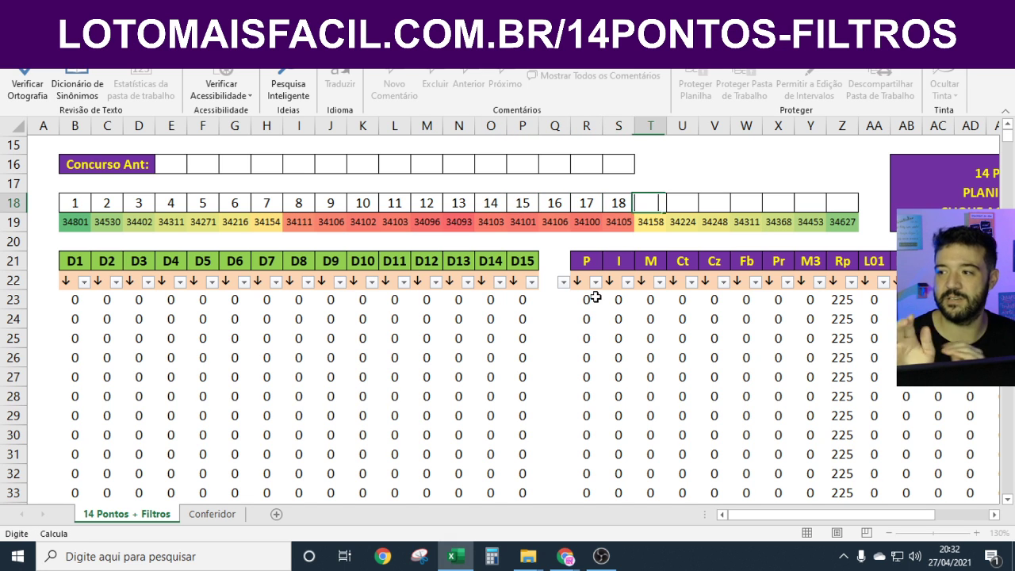
type("19")
key("Tab")
type("20")
key("Tab")
type("21")
key("Tab")
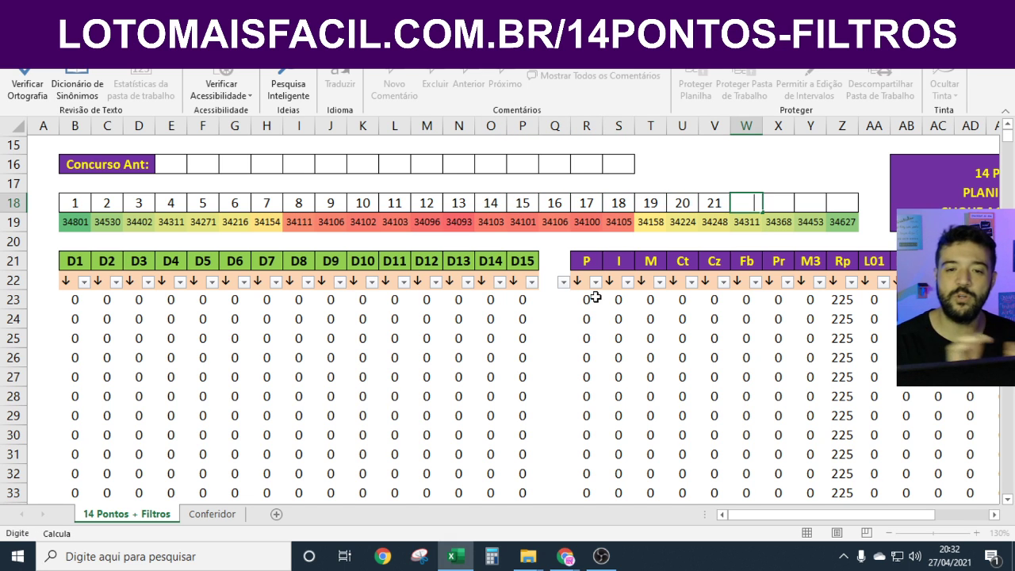
type("22")
key("Tab")
type("23")
key("Tab")
type("24")
key("Tab")
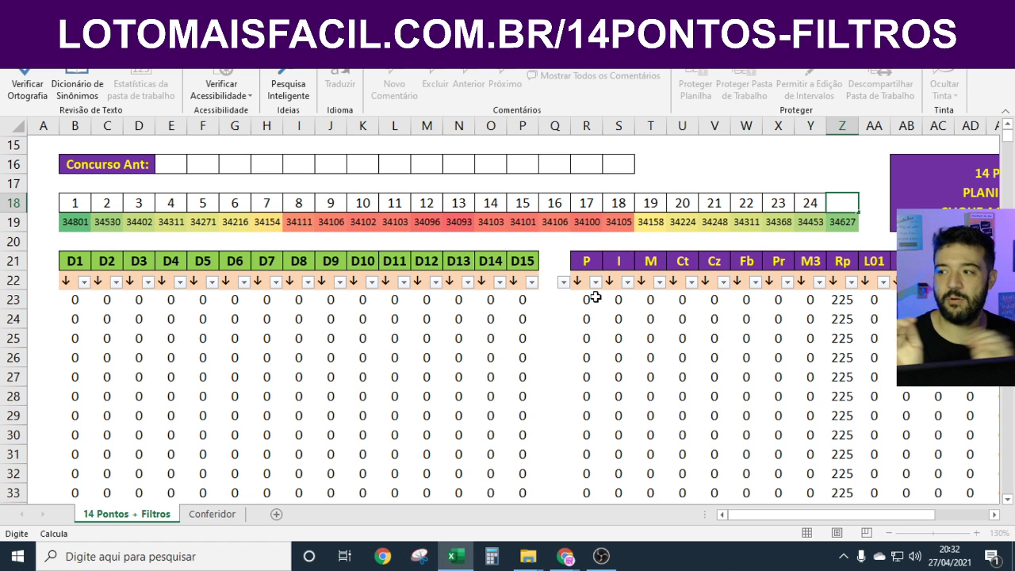
type("25")
key("Tab")
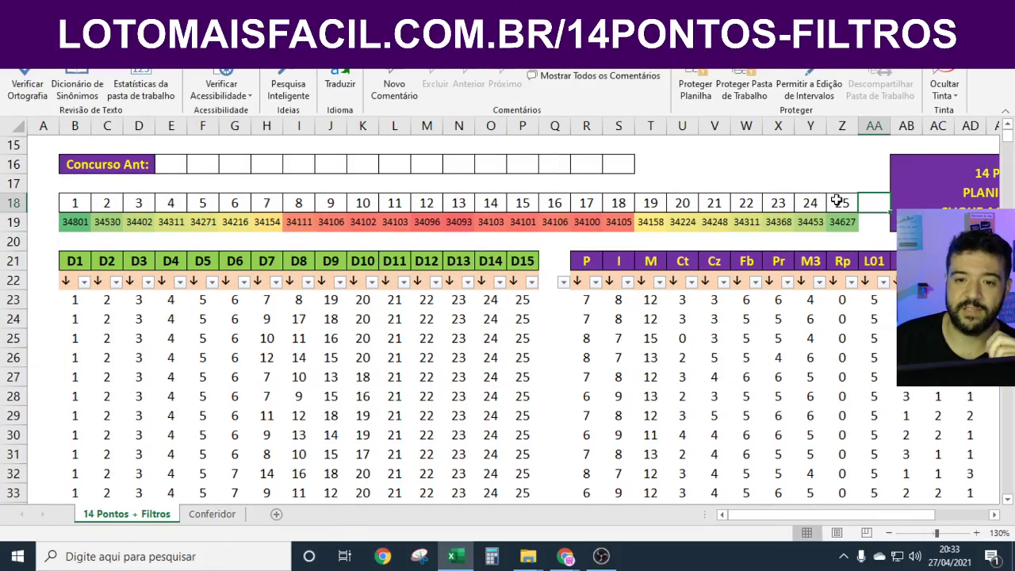
Review the filled number row B18:Z18 and the first Concurso Ant cell, E16.
left_click_drag(842, 203, 78, 205)
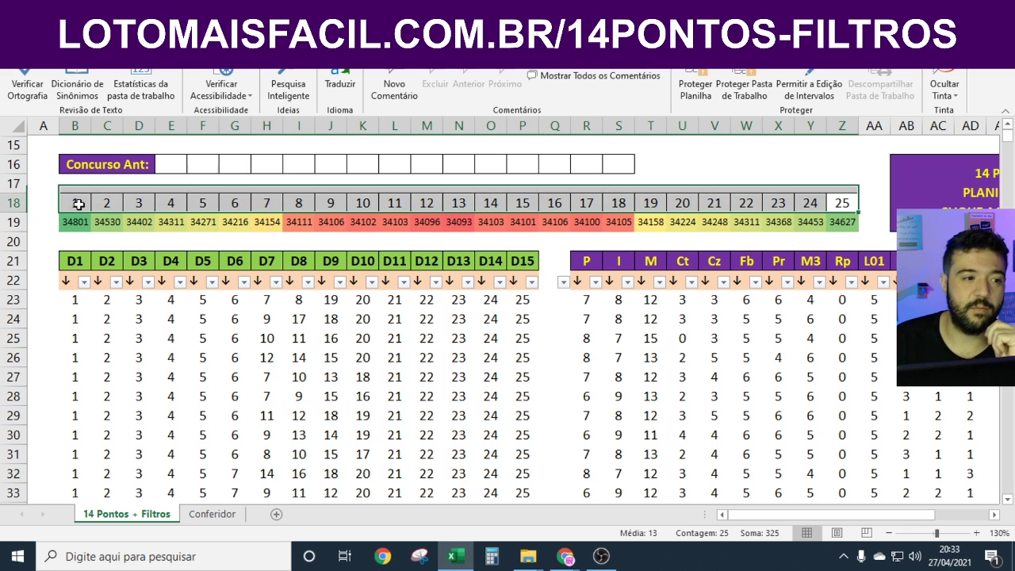
left_click(79, 205)
left_click(171, 164)
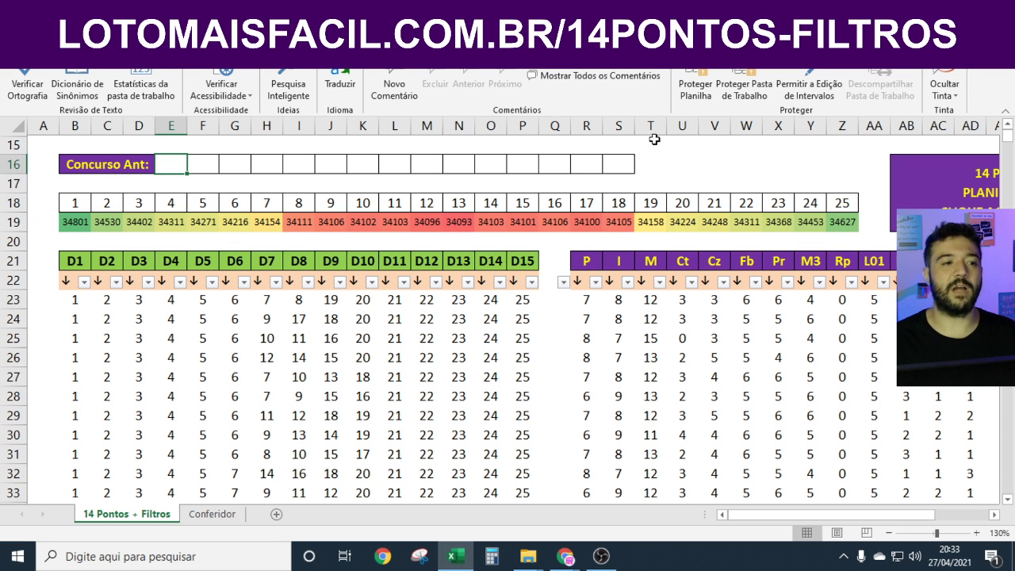
View the D01 to D15 games table on the Conferidor sheet and the game rows on 14 Pontos + Filtros.
left_click(207, 514)
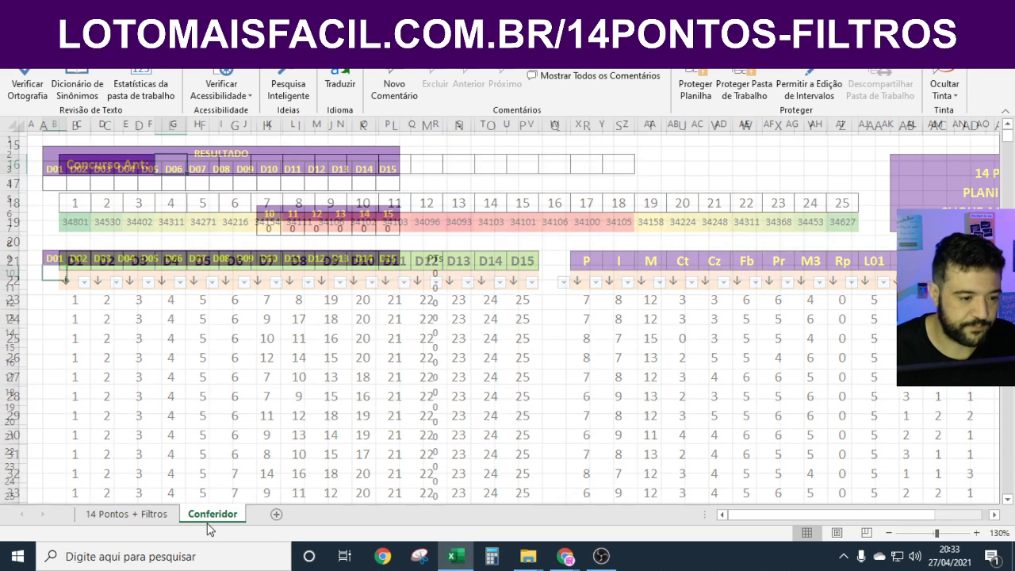
left_click(339, 273)
left_click(388, 273)
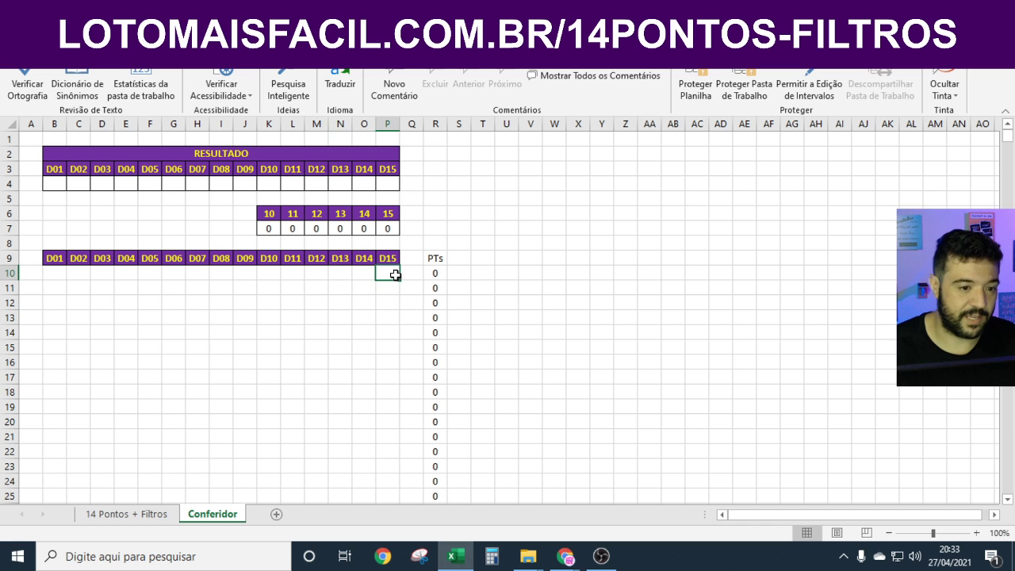
left_click(267, 421)
left_click(144, 513)
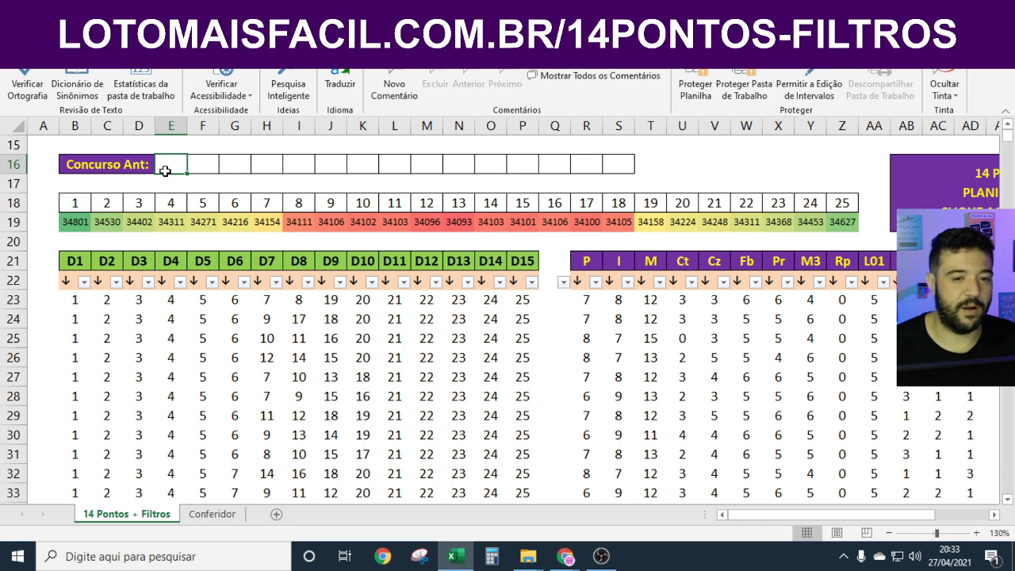
left_click(97, 306)
left_click(75, 301)
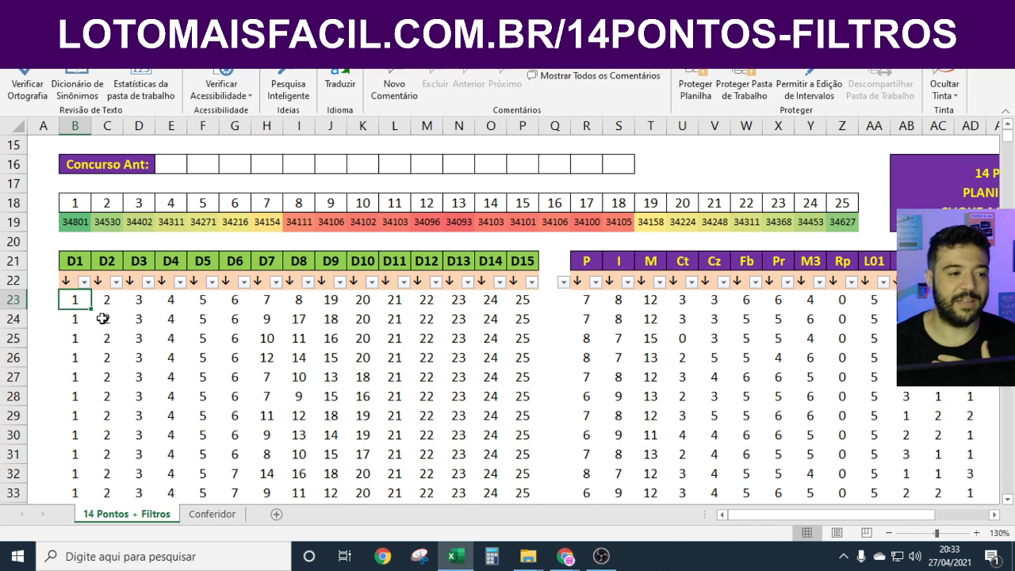
left_click_drag(276, 475, 389, 493)
Examine the PTs column on the Conferidor sheet from R10 down to its last row and return to the sheet's start.
left_click(238, 514)
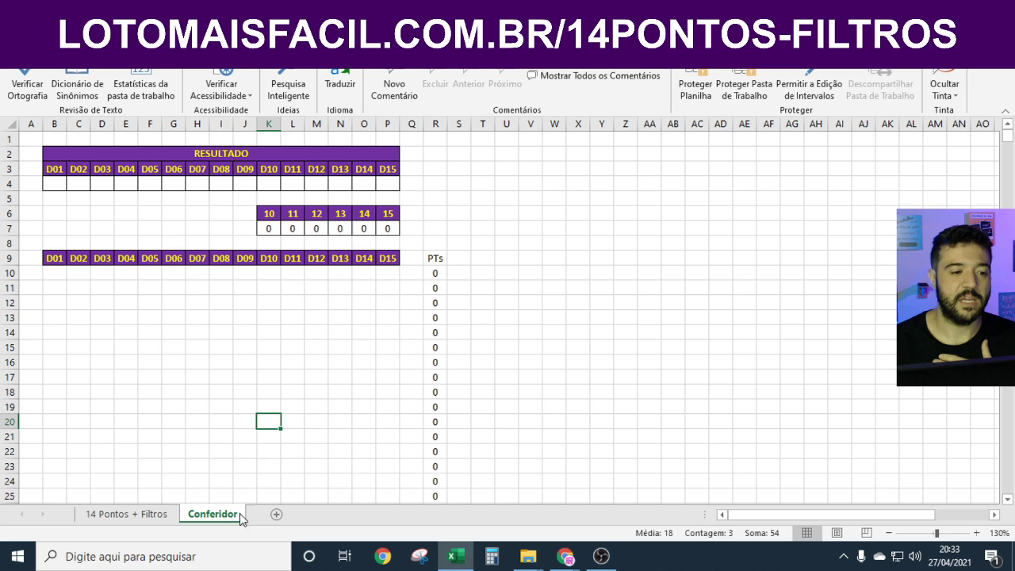
left_click(435, 273)
key("ctrl+shift+Down")
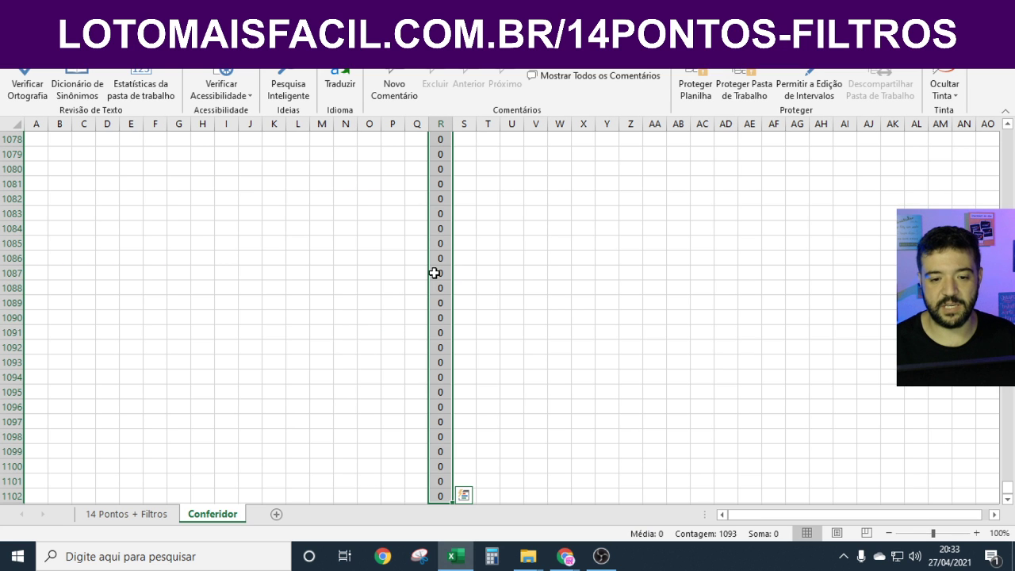
key("ctrl+Up")
key("Down")
key("ctrl+Down")
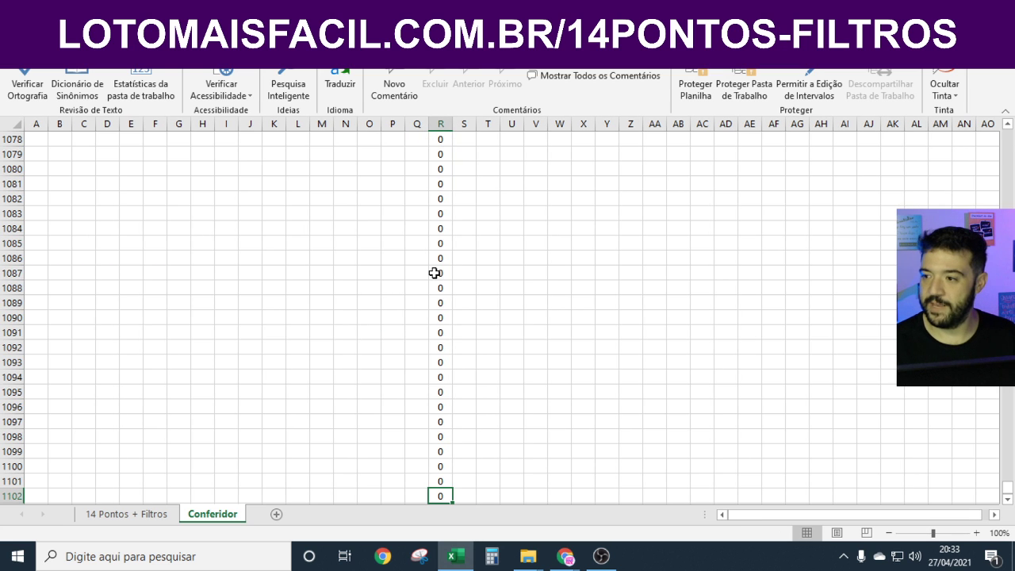
key("ctrl+Up")
key("ctrl+Home")
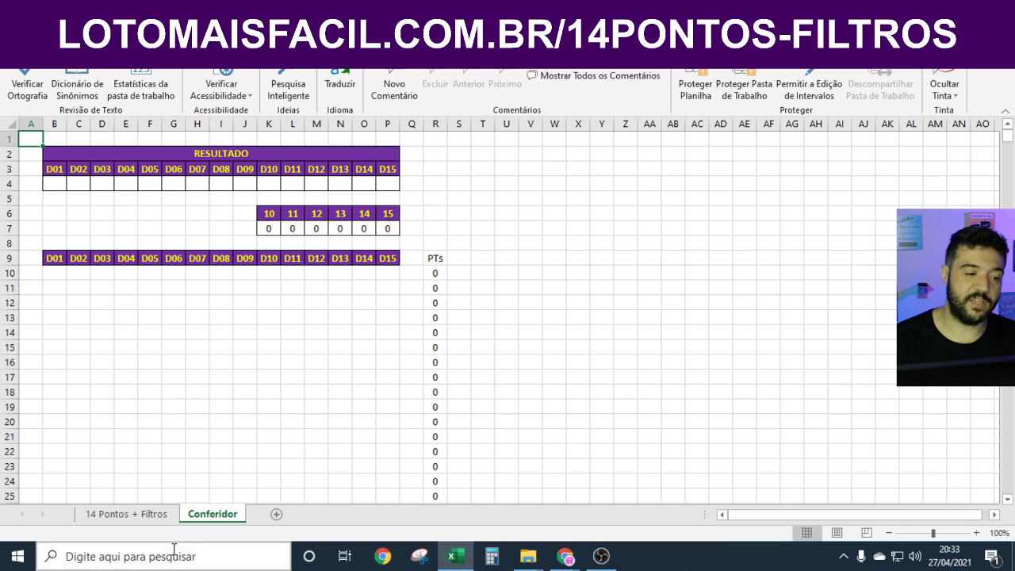
On 14 Pontos + Filtros, highlight the Concurso Ant cells E16:S16 and look across the filter headings from Ct to Rp.
left_click(167, 517)
mouse_move(161, 167)
left_mouse_down()
mouse_move(613, 166)
mouse_move(170, 162)
left_mouse_up()
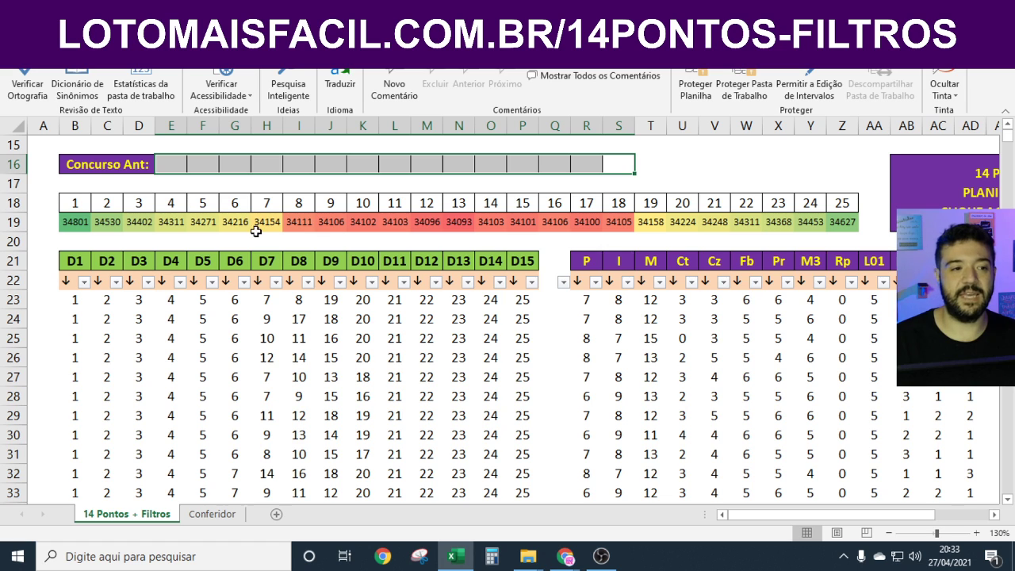
left_click(682, 261)
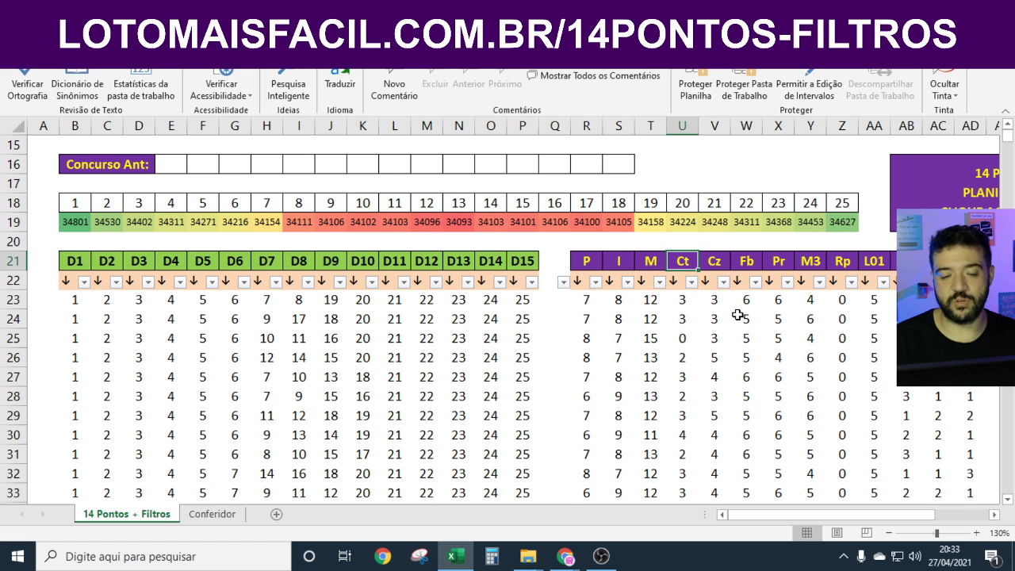
key("Right")
key("Right")
key("Right")
key("Right")
key("Right")
key("Right")
key("Right")
key("Right")
key("Left")
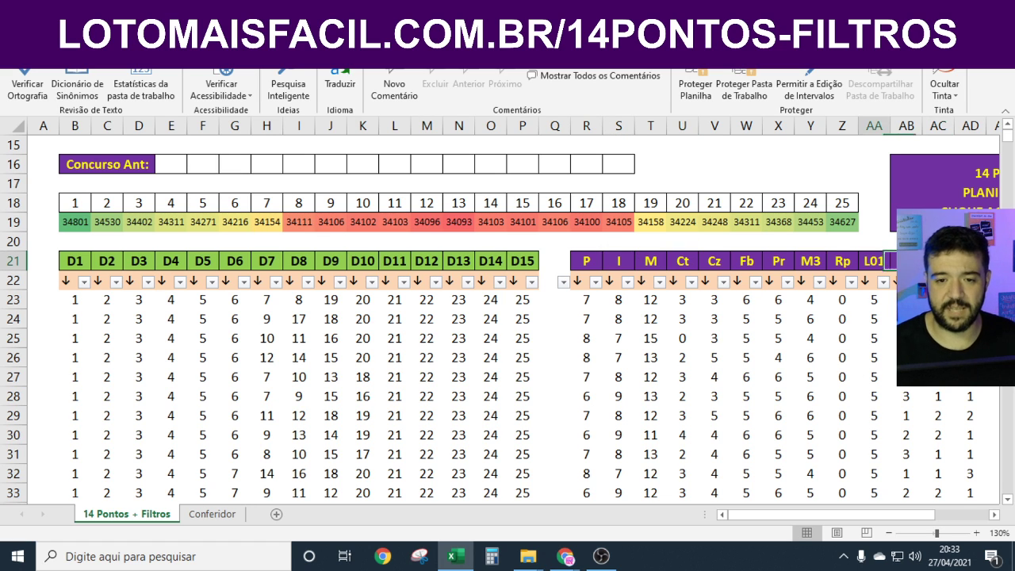
key("Left")
key("Left")
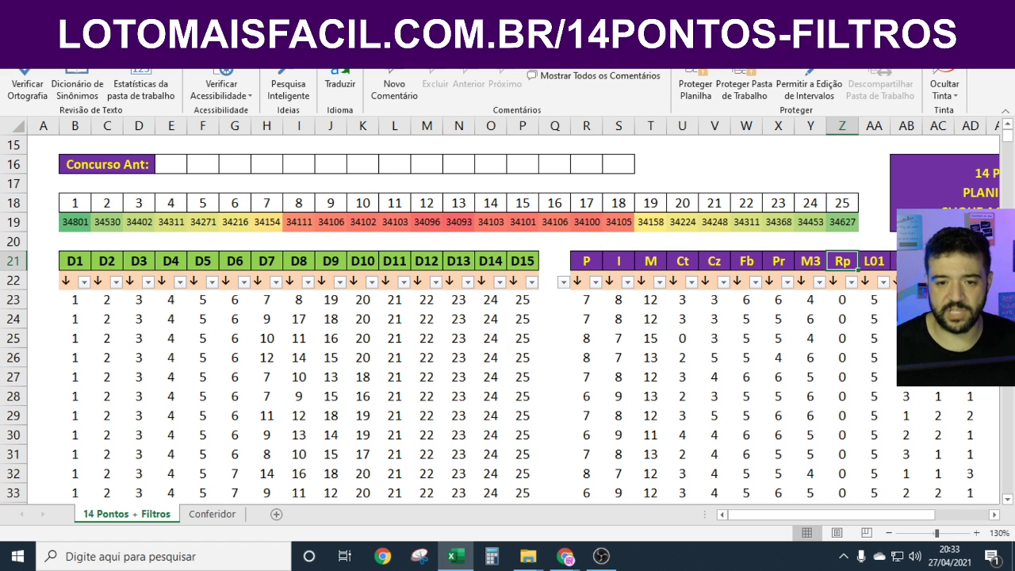
Check the filter values offered for the Rp column and close the list without filtering.
left_click(852, 283)
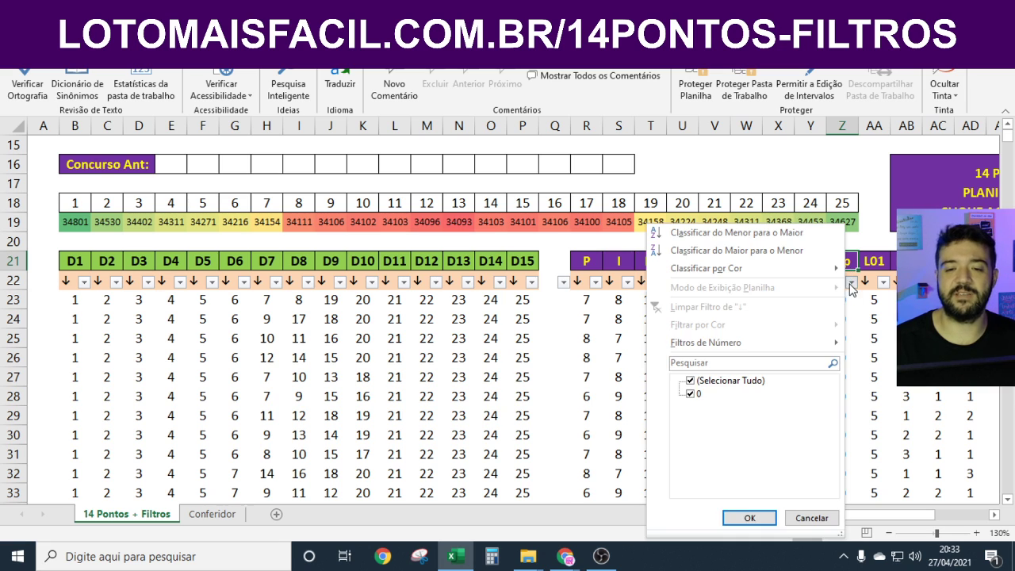
left_click(637, 414)
left_click(621, 164)
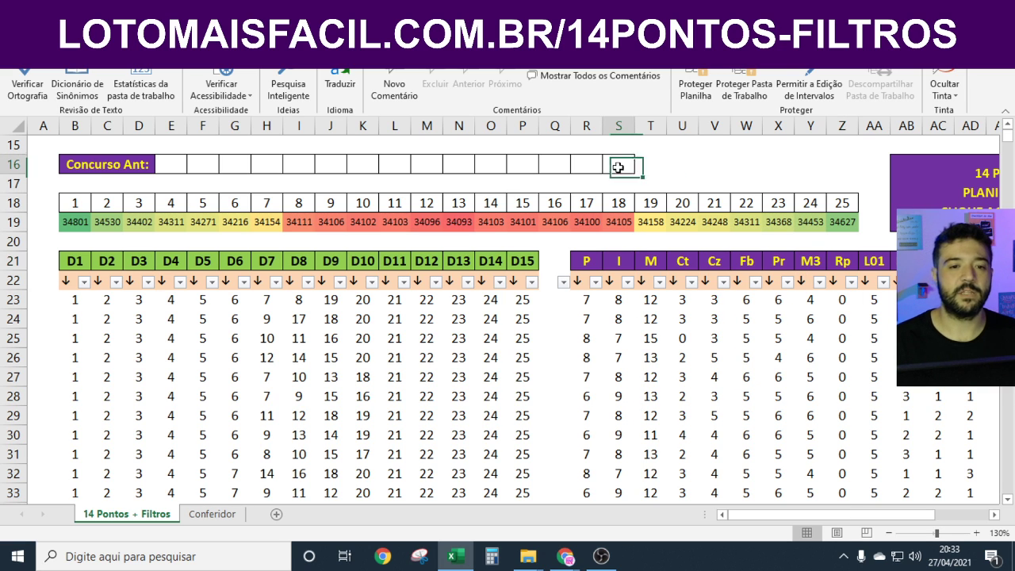
Enter the previous contest's numbers in E16:S16: 1, 2, 3, 4, 6, 9, 10, 13, 14, 15, 17, 19, 21, 22, 25.
left_click(181, 163)
type("1")
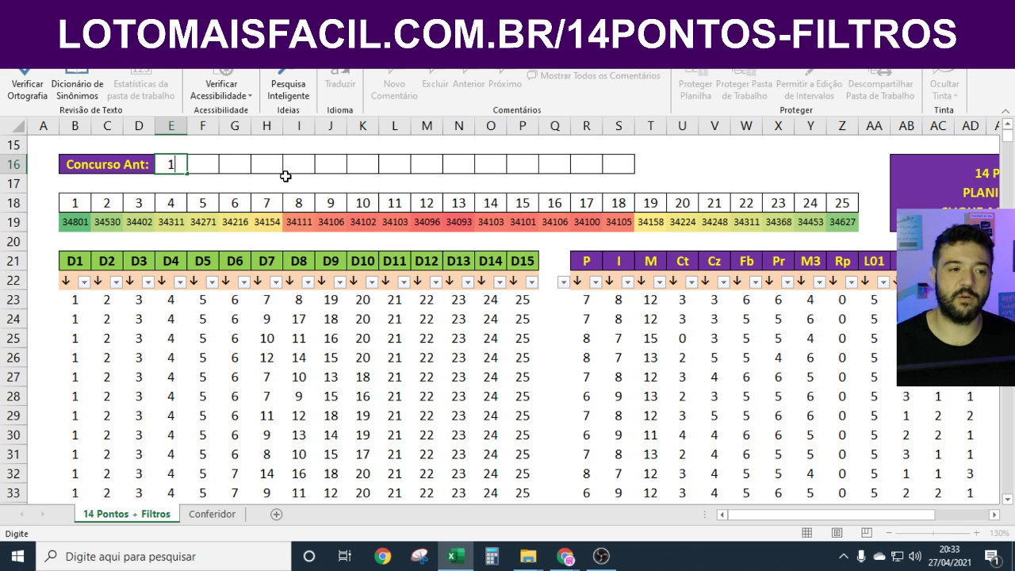
key("Tab")
type("2")
key("Tab")
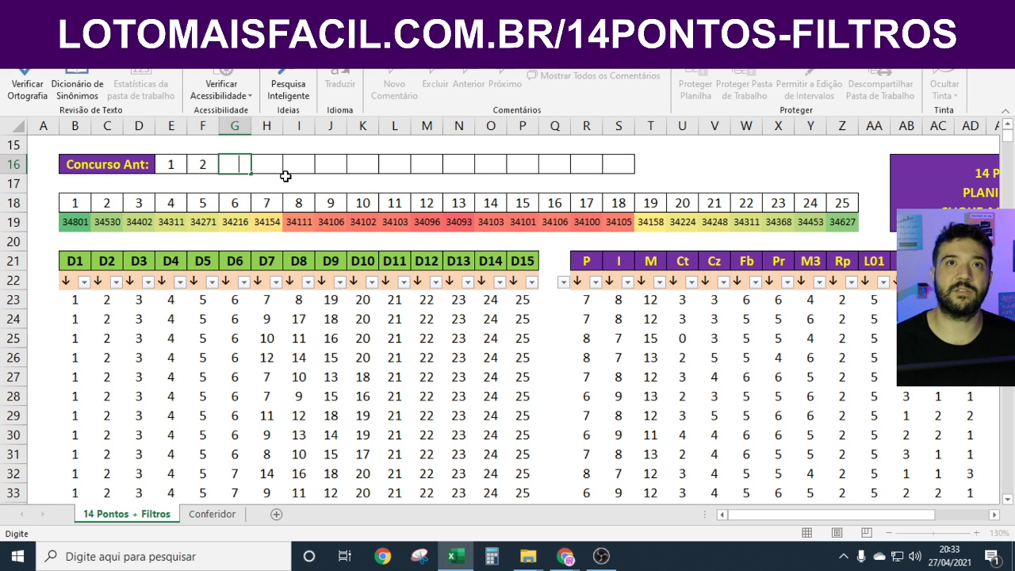
type("3")
key("Tab")
type("4")
key("Tab")
type("6")
key("Tab")
type("9")
key("Tab")
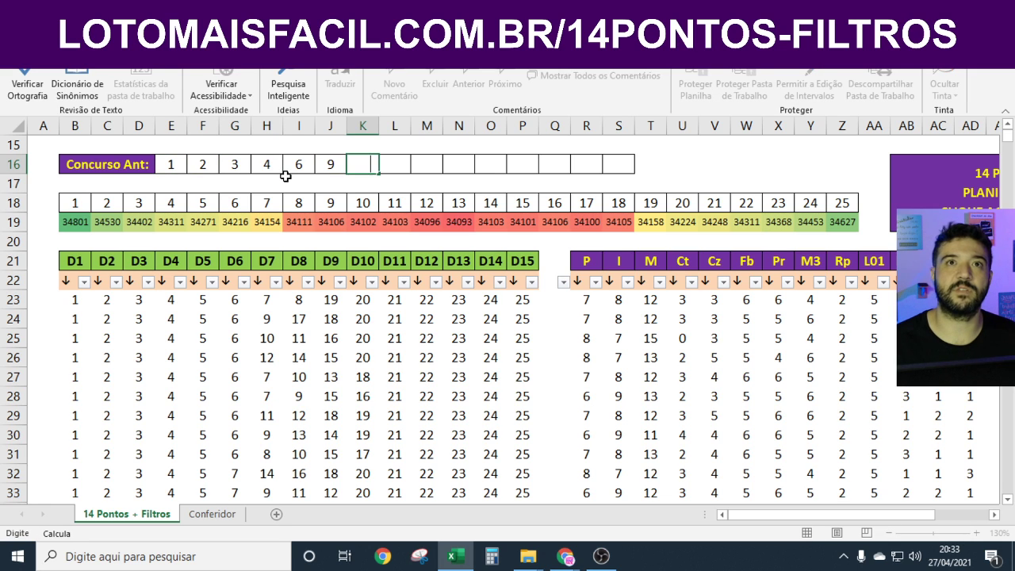
type("10")
key("Tab")
type("13")
key("Tab")
type("14")
key("Tab")
type("15")
key("Tab")
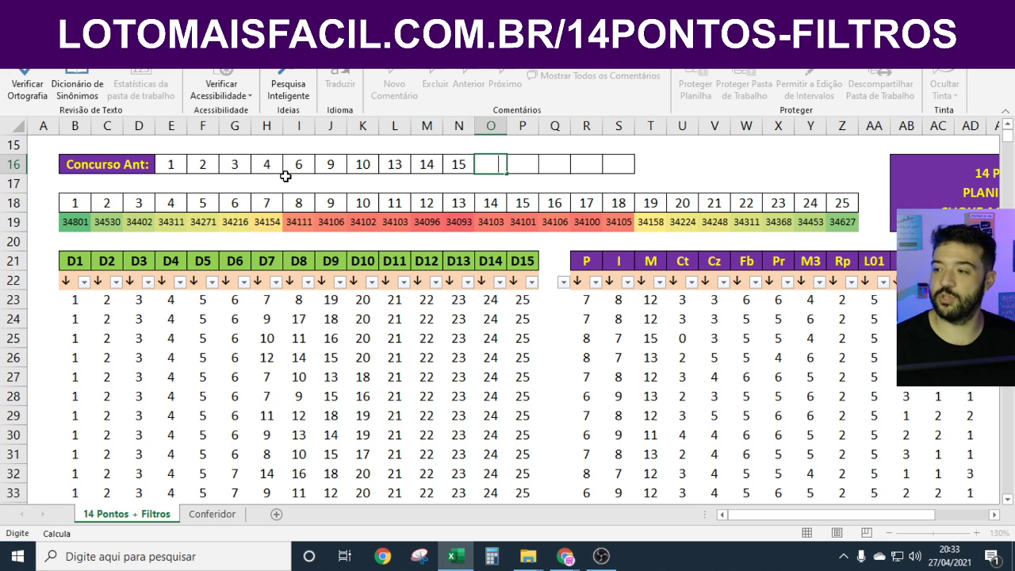
type("17")
key("Tab")
type("19")
key("Tab")
type("21")
key("Tab")
type("22")
key("Tab")
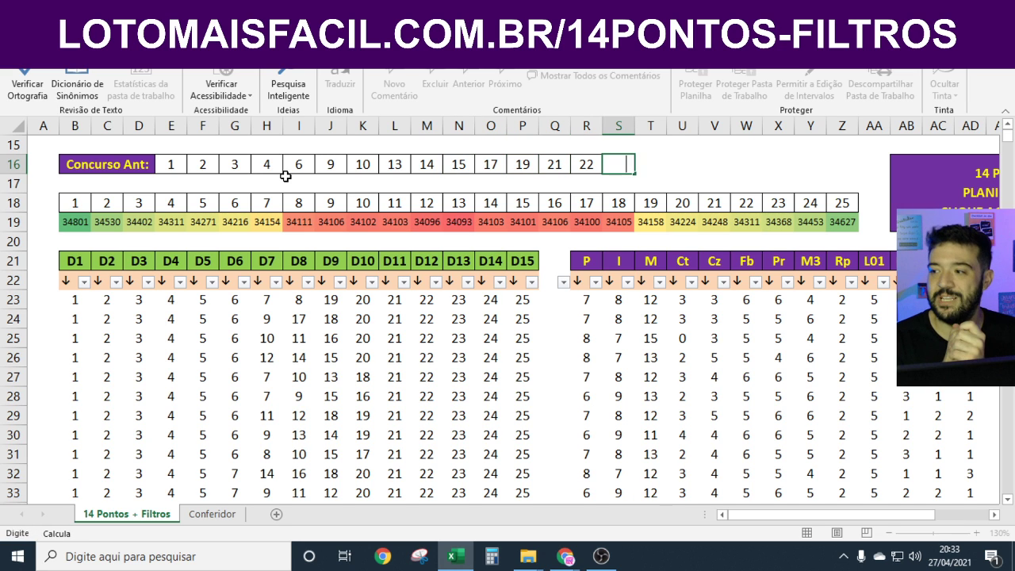
type("25")
key("Tab")
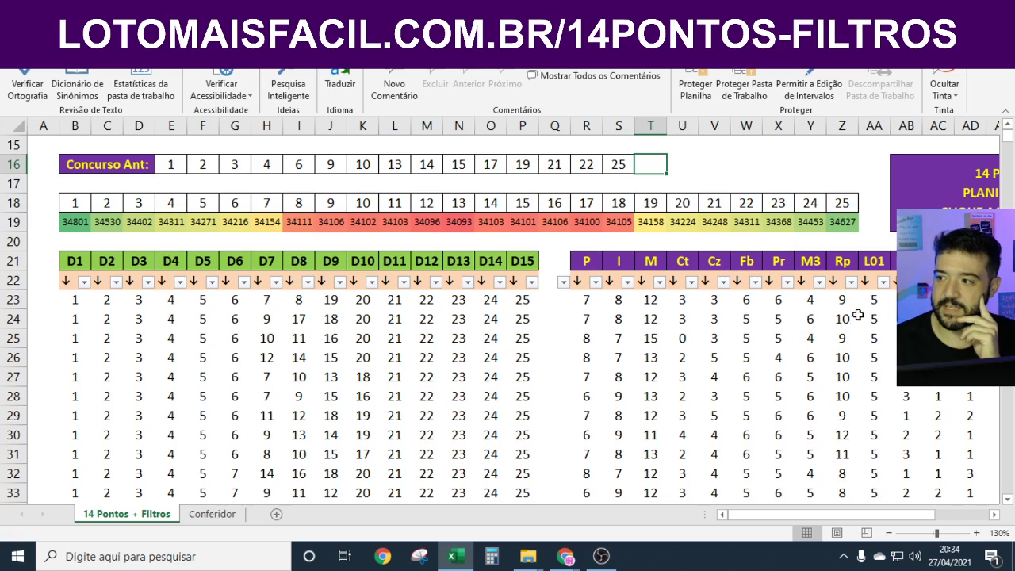
Zoom the sheet to 220% and highlight the Rp column's heading and filter cell, Z21:Z22.
scroll(842, 317, "up", 6, "ctrl")
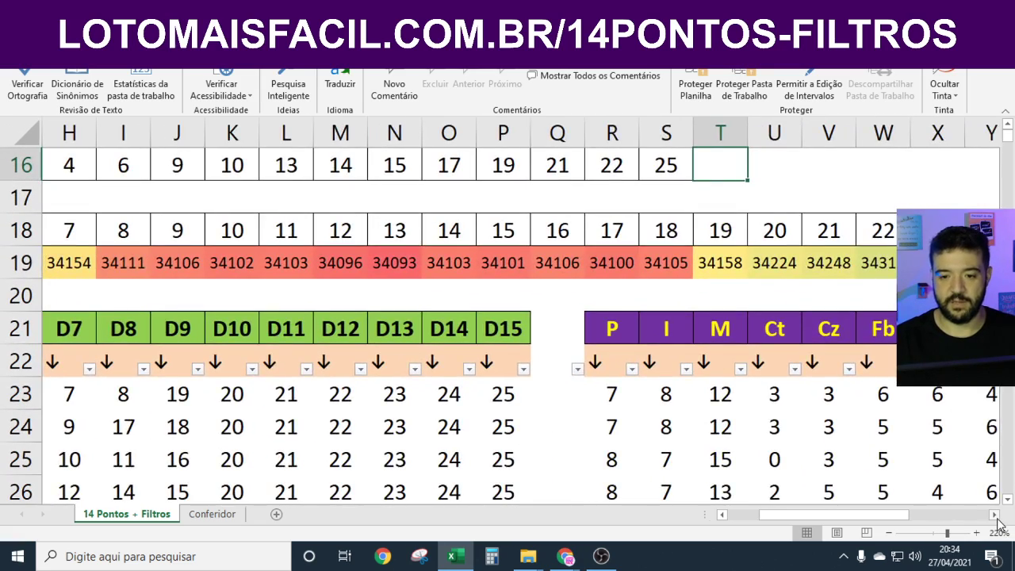
left_click_drag(996, 517, 997, 516)
left_click_drag(561, 329, 560, 363)
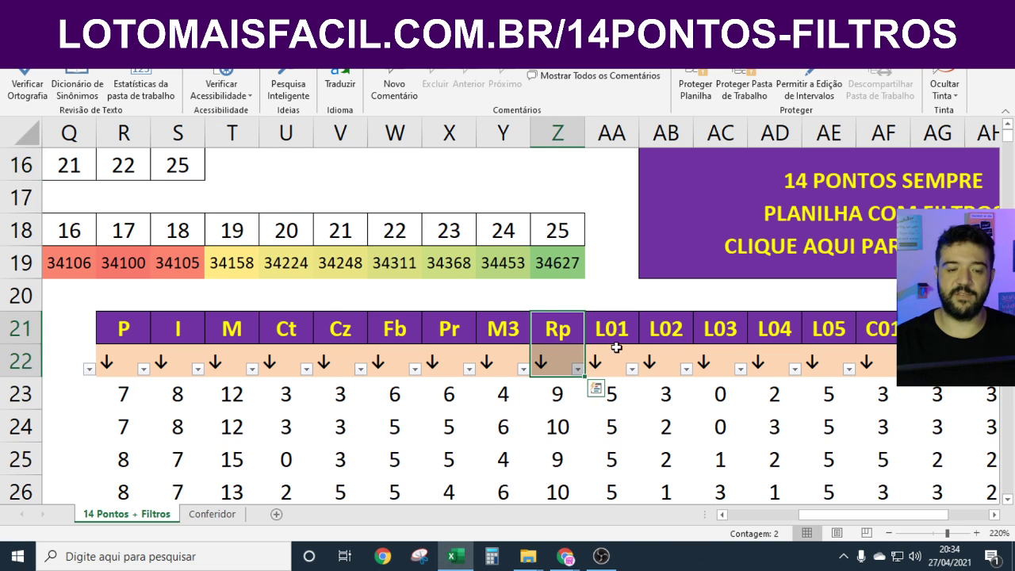
Filter the Rp column to show only the games with the value 14.
scroll(617, 346, "down", 1)
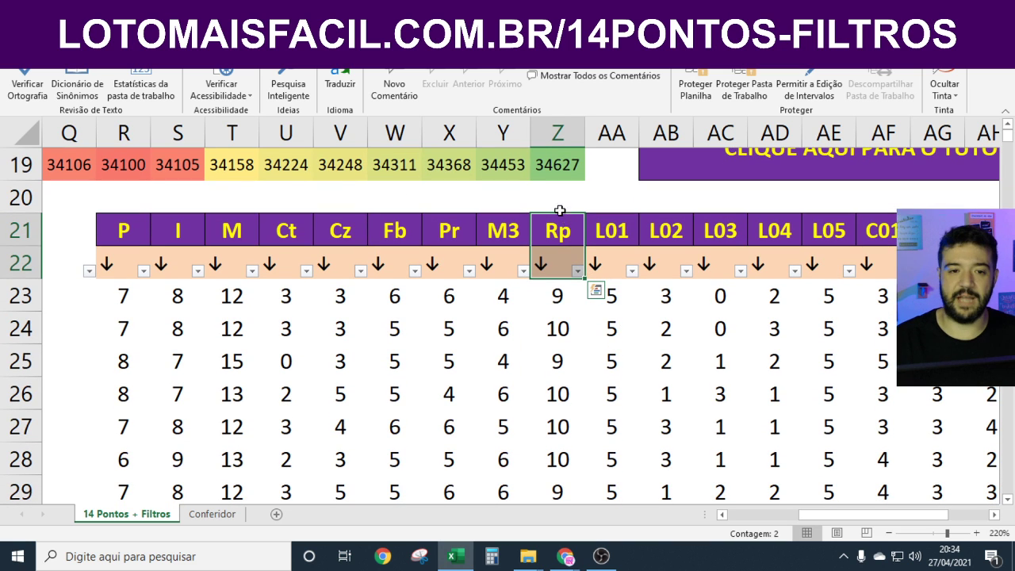
scroll(560, 265, "down", 1)
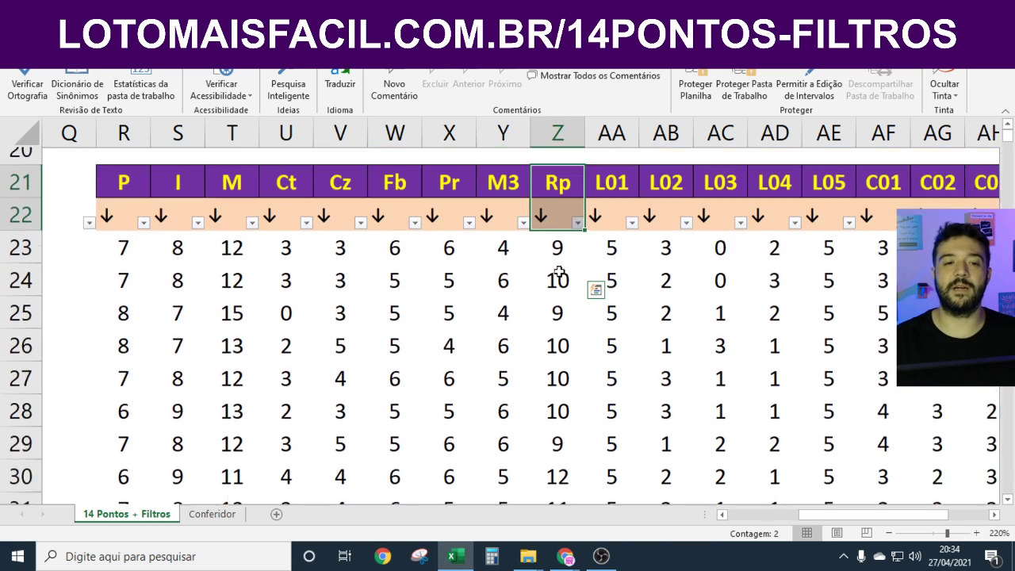
scroll(559, 271, "up", 1)
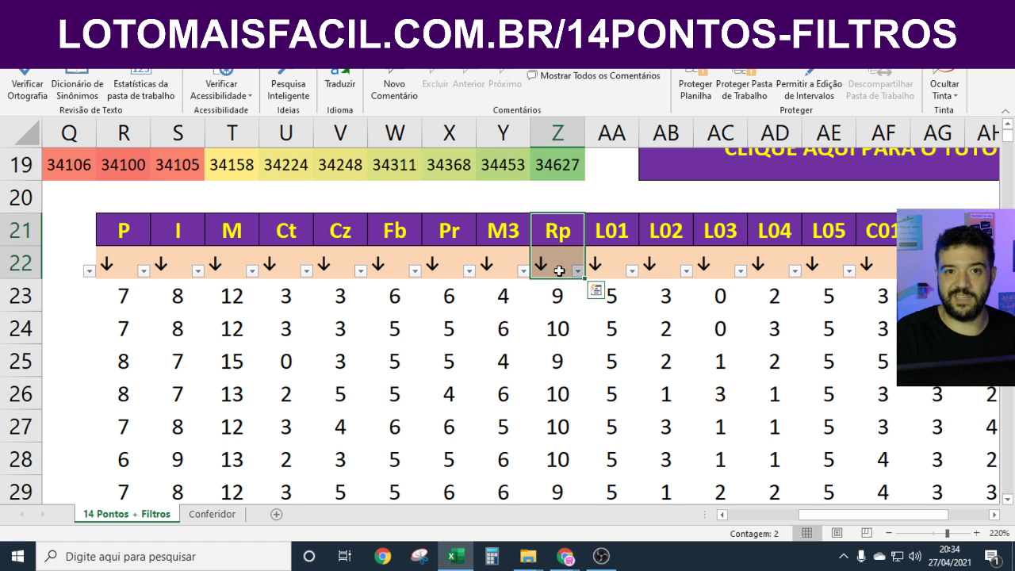
left_click(552, 288)
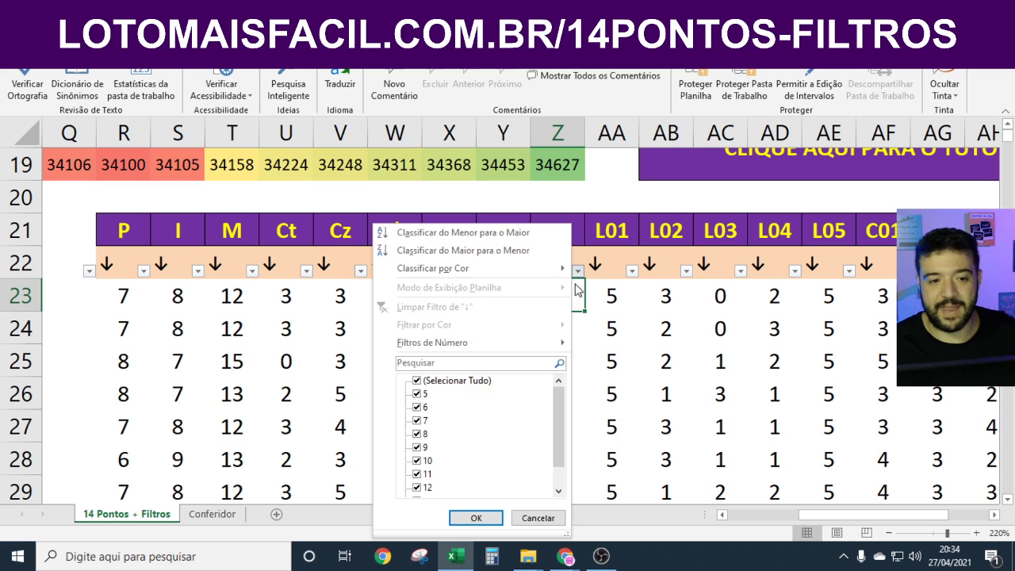
scroll(517, 444, "down", 3)
scroll(516, 446, "up", 3)
left_click(456, 381)
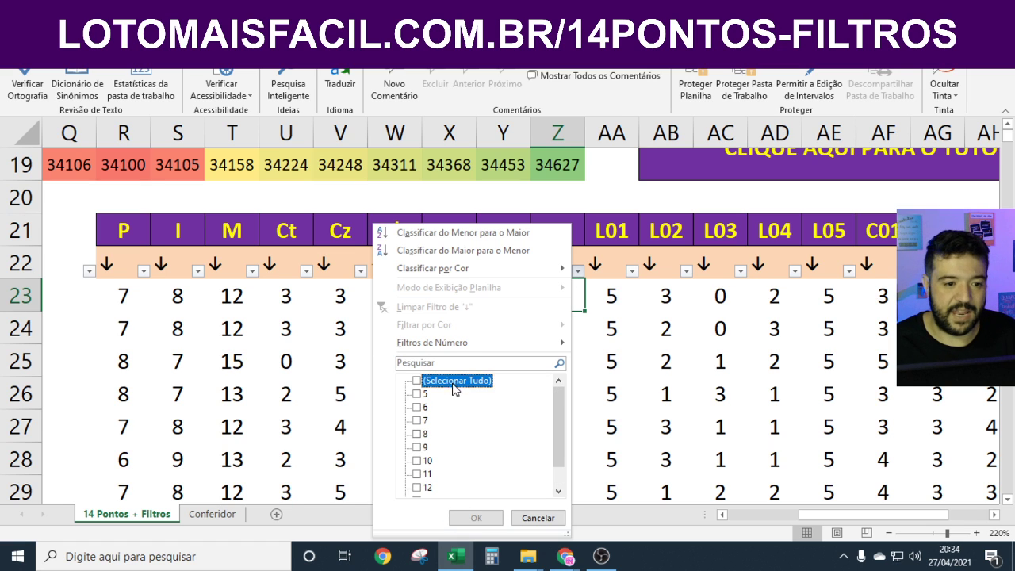
scroll(468, 469, "down", 2)
left_click(429, 489)
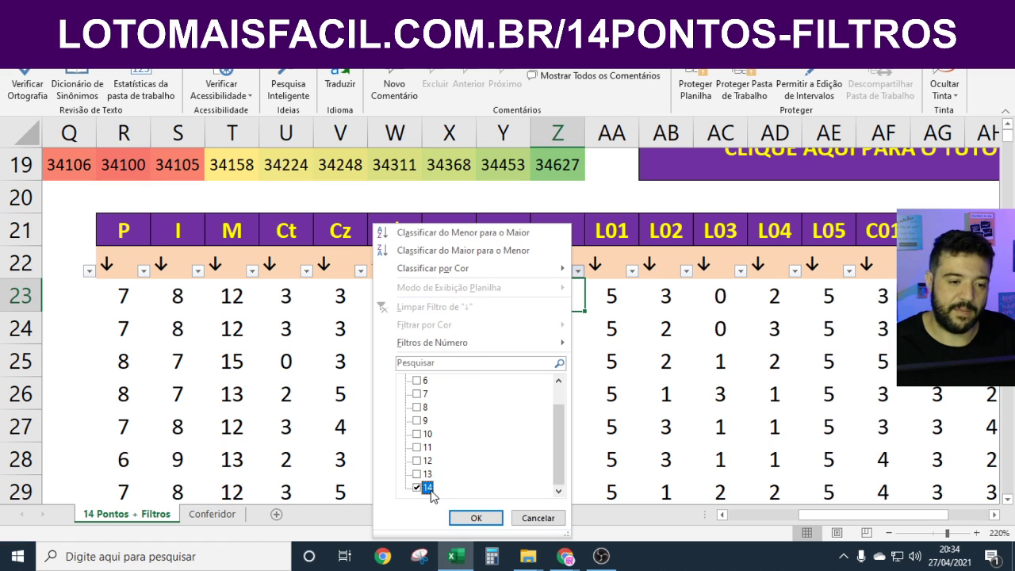
left_click(475, 518)
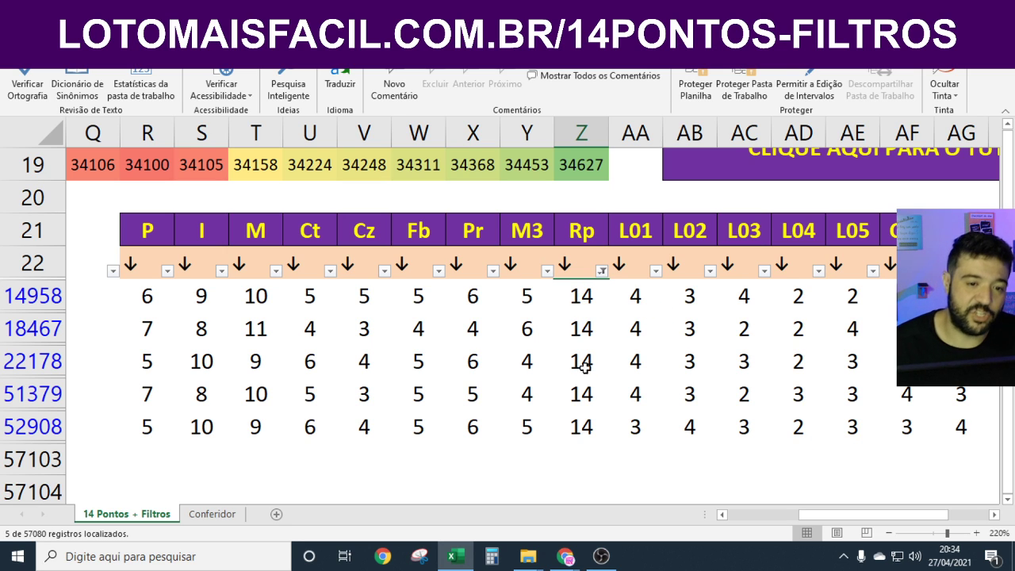
Highlight the filtered Rp values and the matching D1 to D15 block in rows 21 to 52908 to examine those games.
left_click_drag(592, 298, 591, 422)
scroll(725, 518, "left", 10)
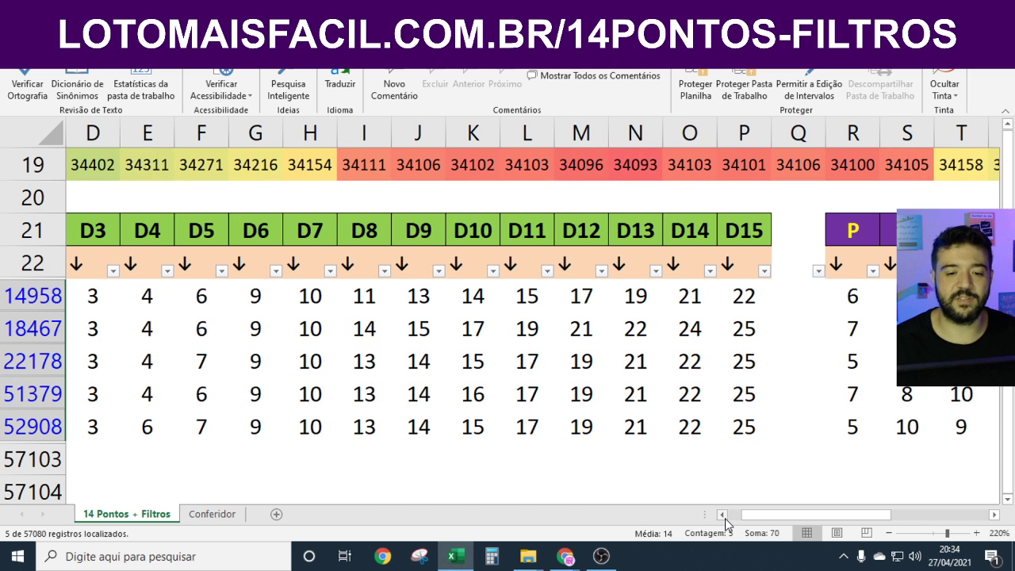
scroll(725, 518, "left", 2)
scroll(725, 518, "left", 1)
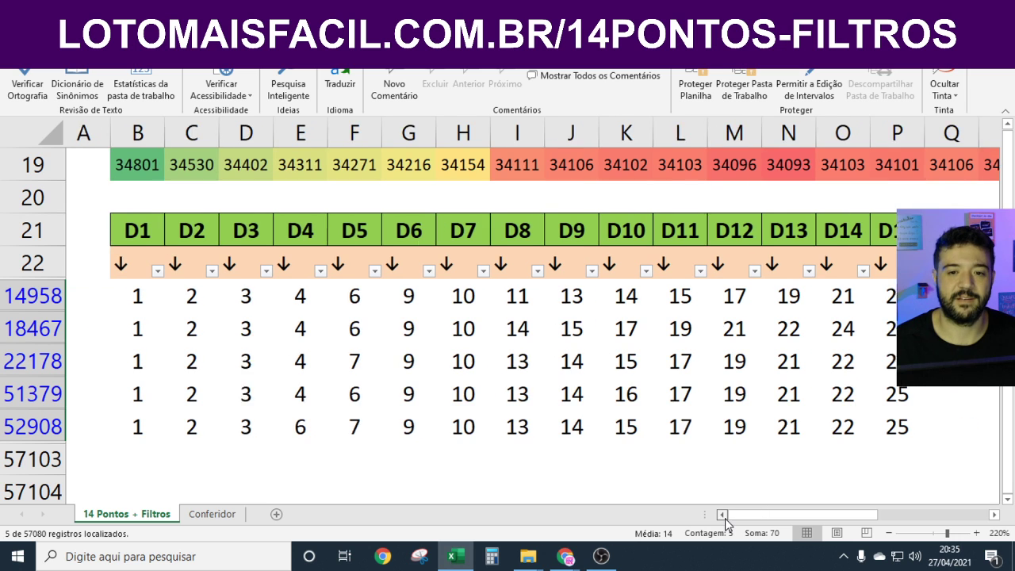
left_click(161, 301)
left_click_drag(154, 230, 904, 425)
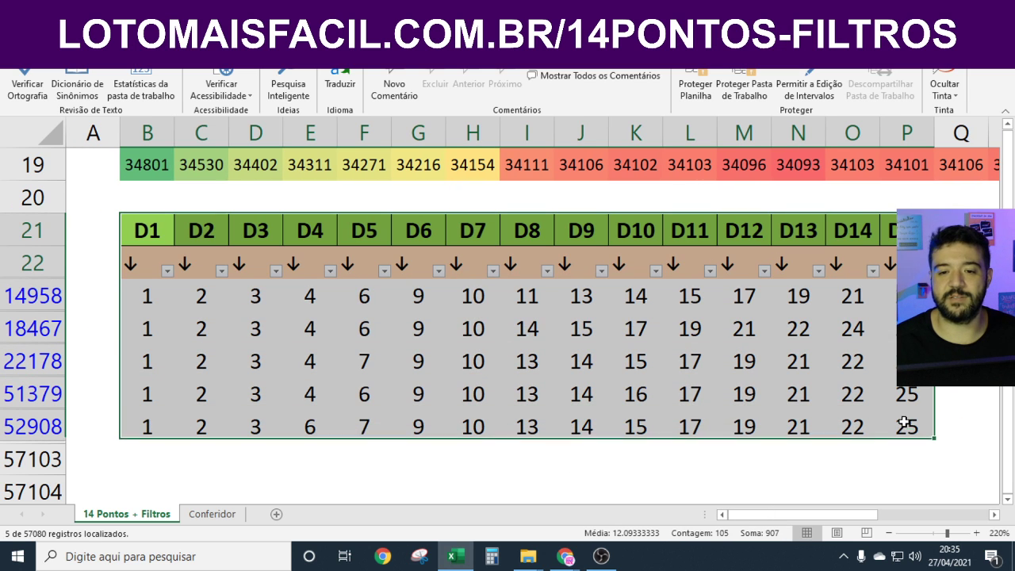
left_click(995, 515)
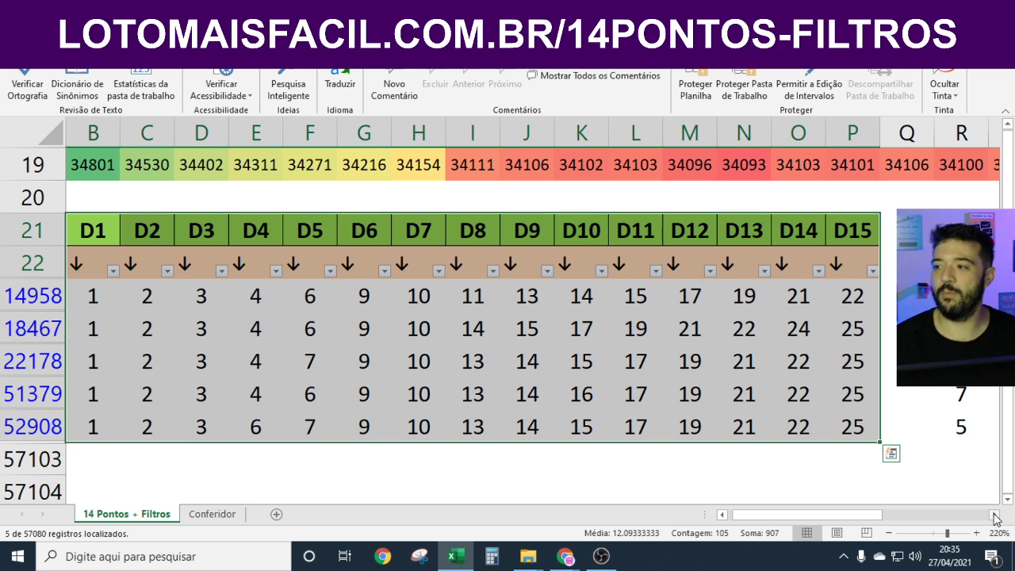
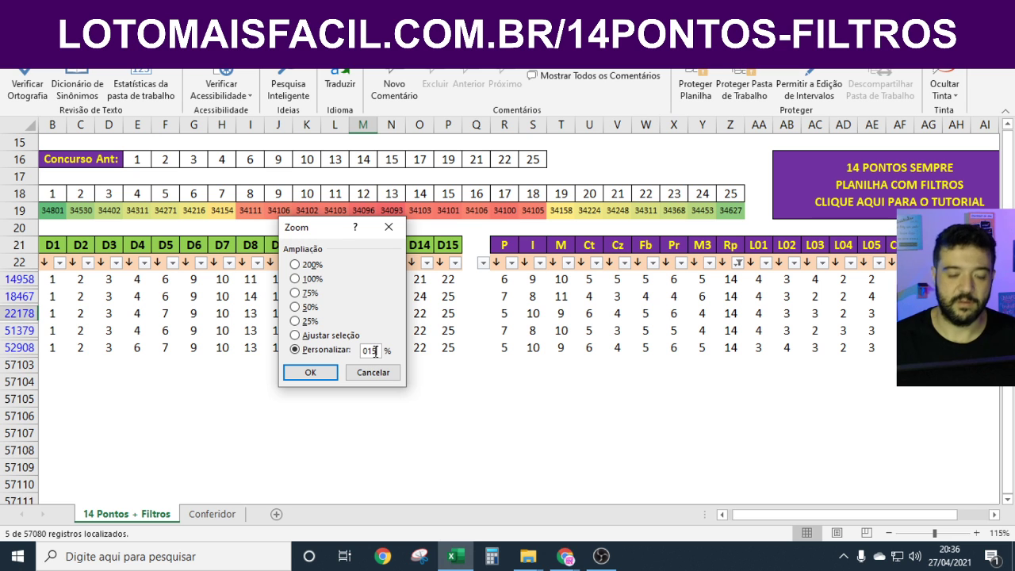
Zoom the sheet to 105% and move the selection to cell A15, above the games table.
key("Return")
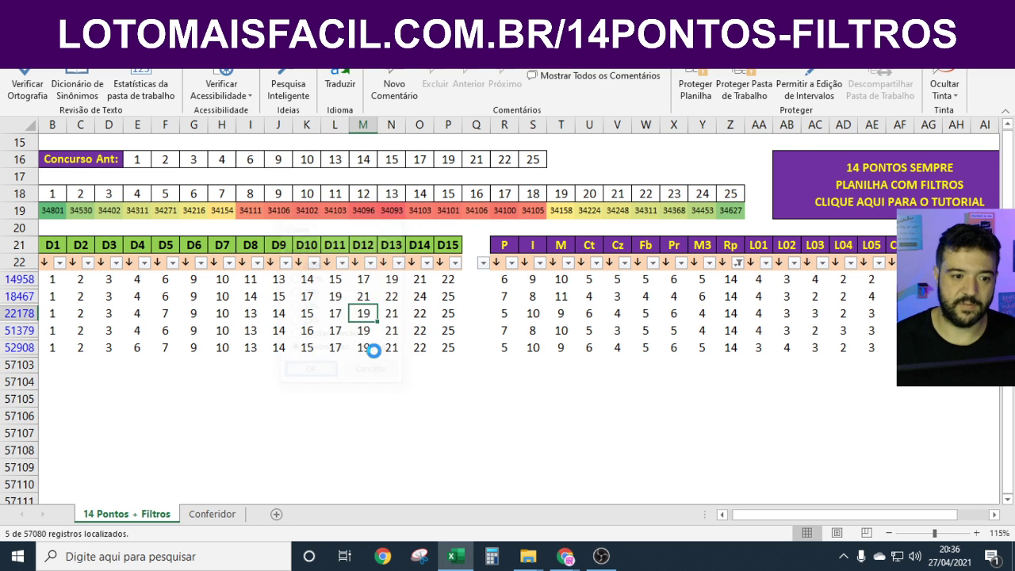
left_click(439, 378)
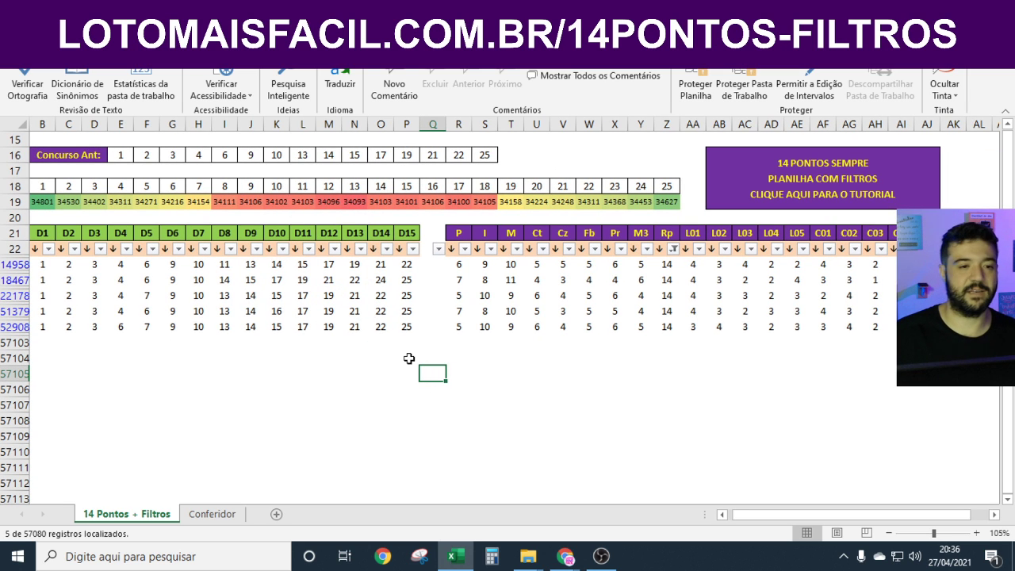
key("Home")
key("Up")
key("Up")
key("Up")
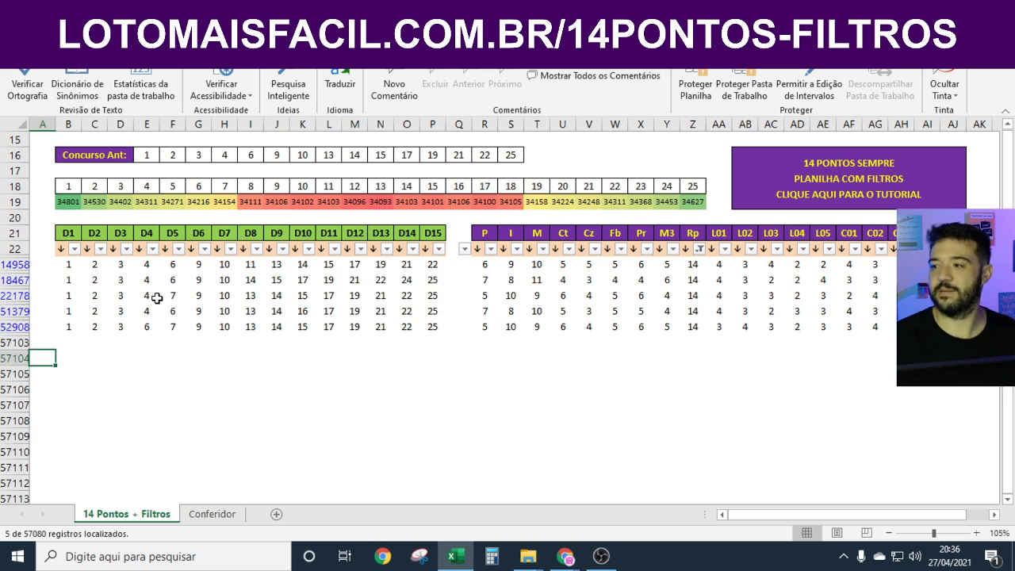
key("ctrl+Up")
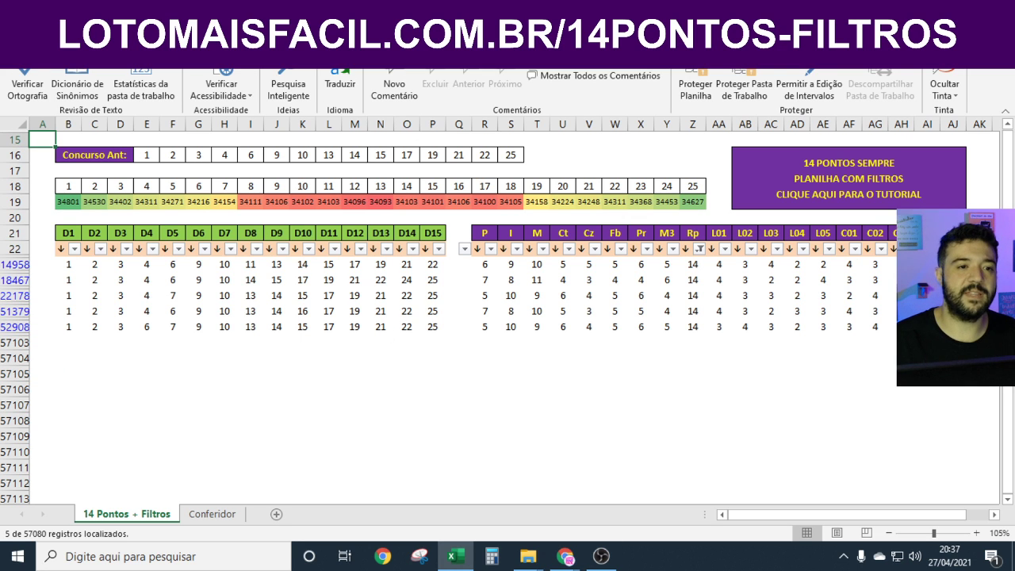
Remove the filter on the Rp column to list all the games.
left_click(302, 56)
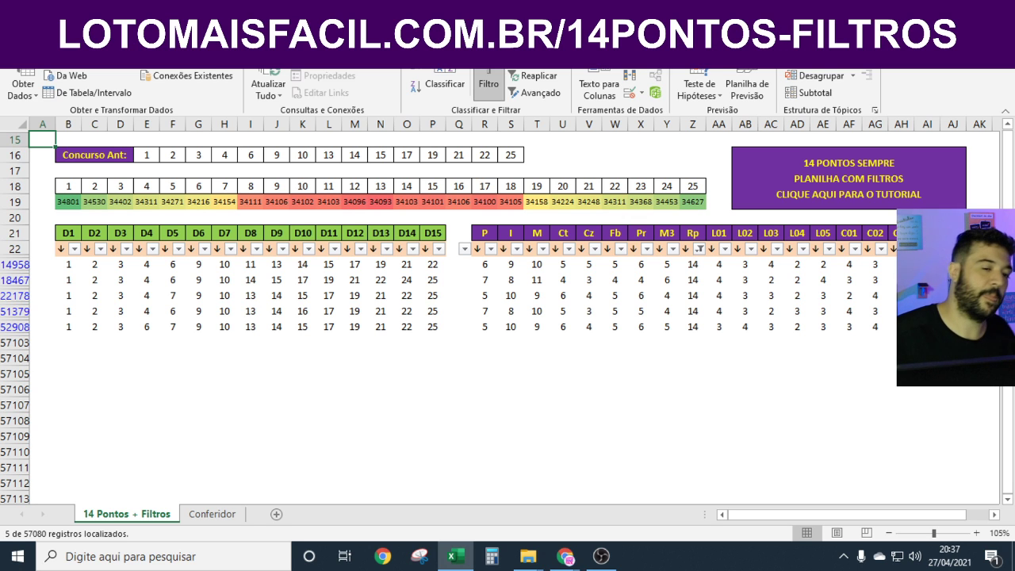
key("ctrl+z")
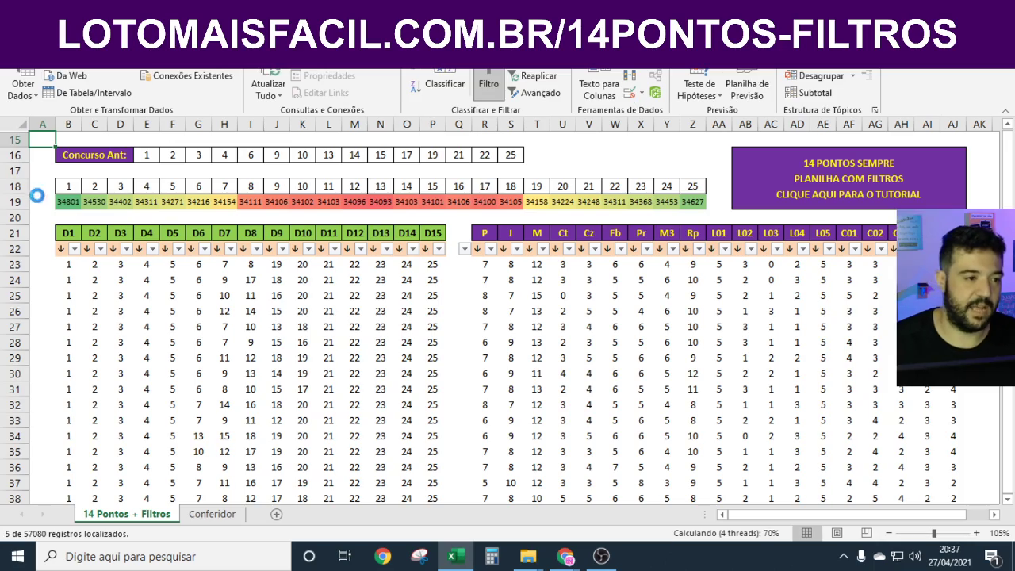
left_click(68, 202)
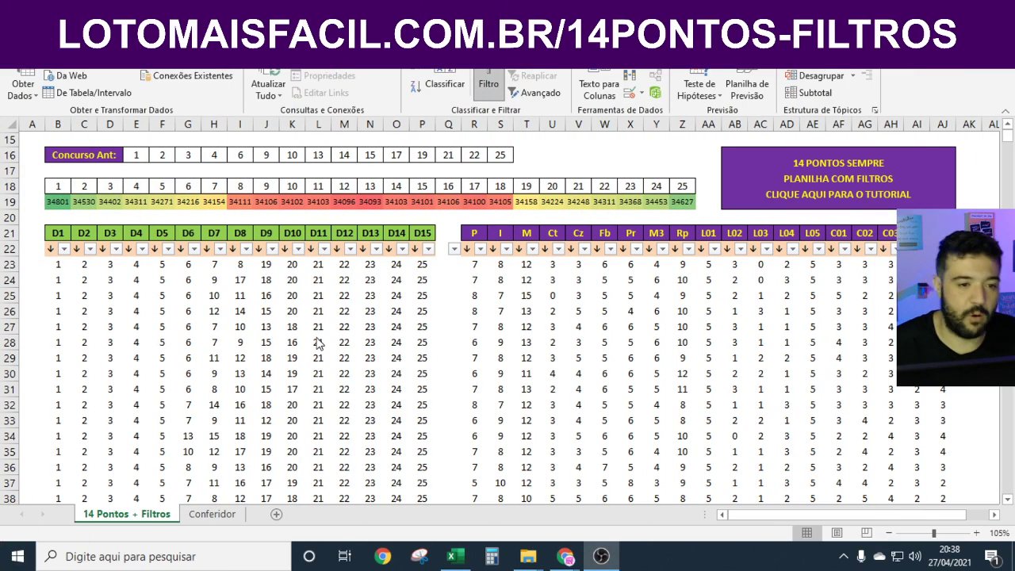
Clear the 25 chosen numbers from B18:Z18 and return to the first cell, B18.
left_click_drag(683, 187, 56, 188)
key("Delete")
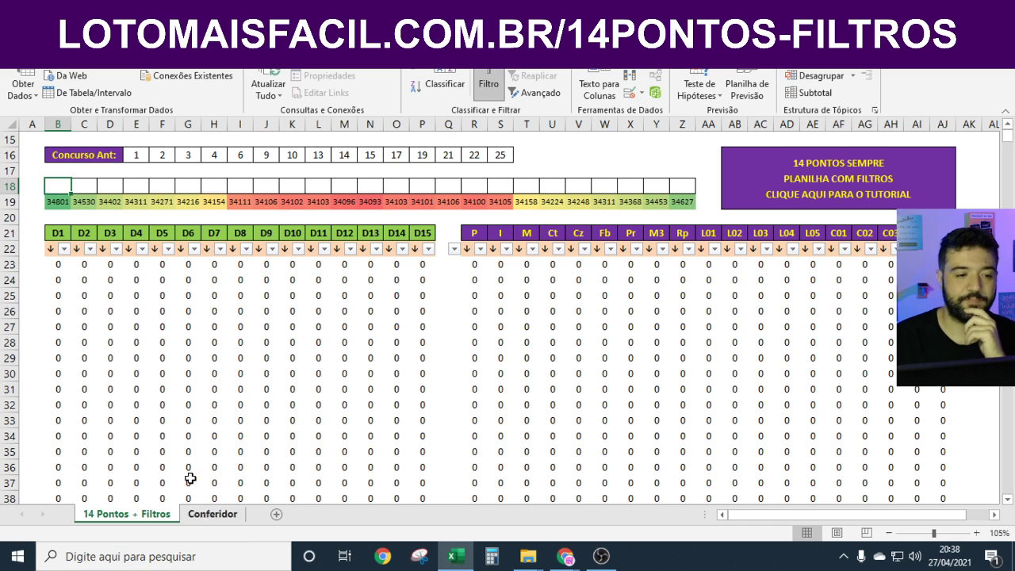
left_click(79, 187)
left_click(68, 187)
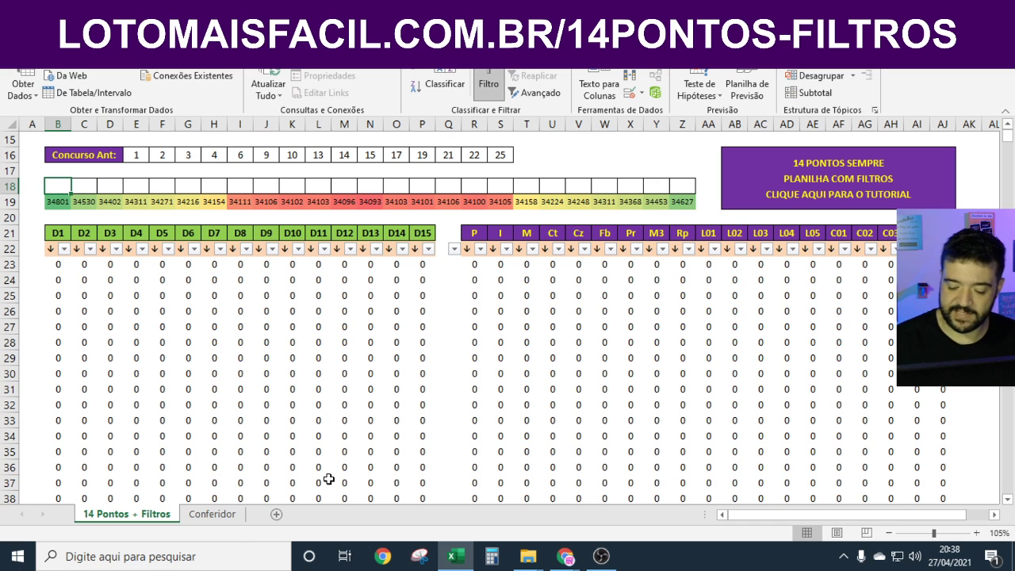
Enter the even numbers from 2 to 24 in ascending order across B18:M18.
type("2")
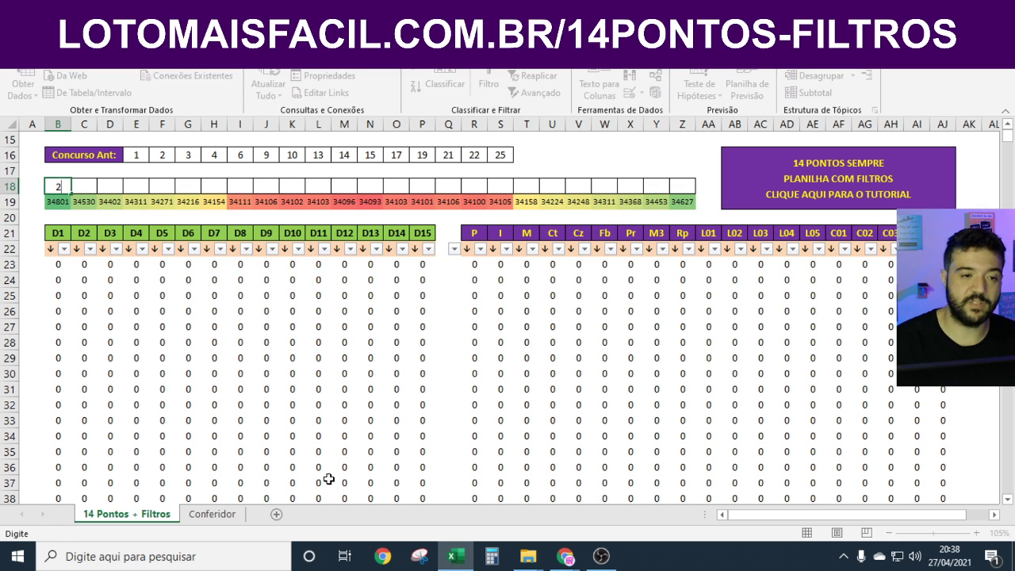
key("Tab")
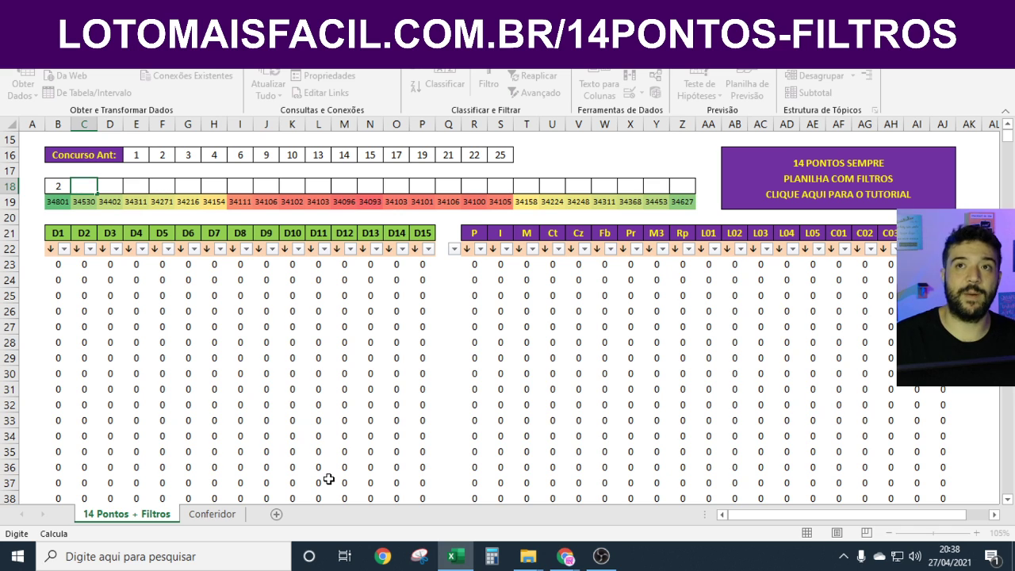
type("4")
key("Tab")
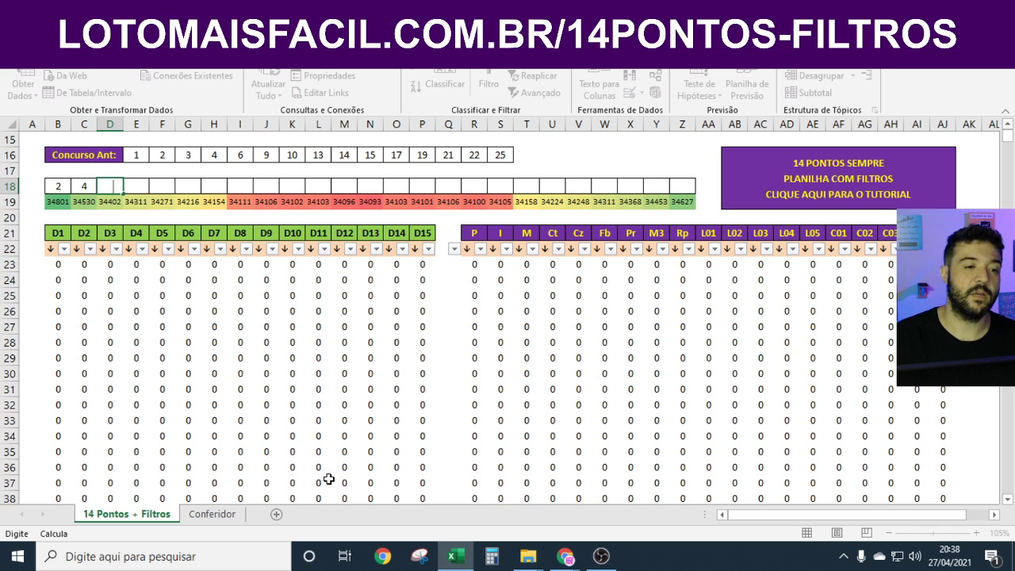
type("6")
key("Tab")
type("8")
key("Tab")
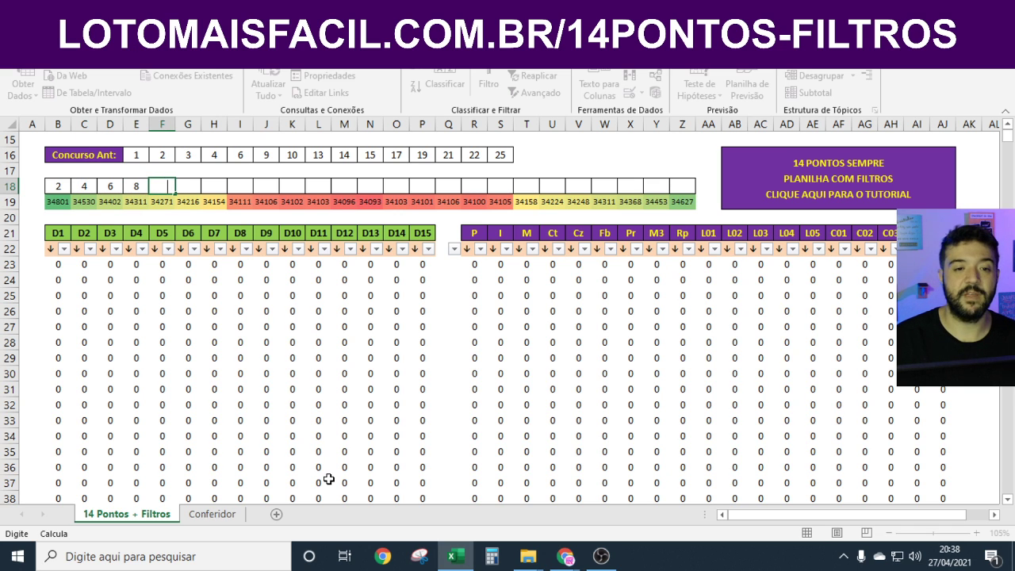
type("10")
key("Tab")
type("12")
key("Tab")
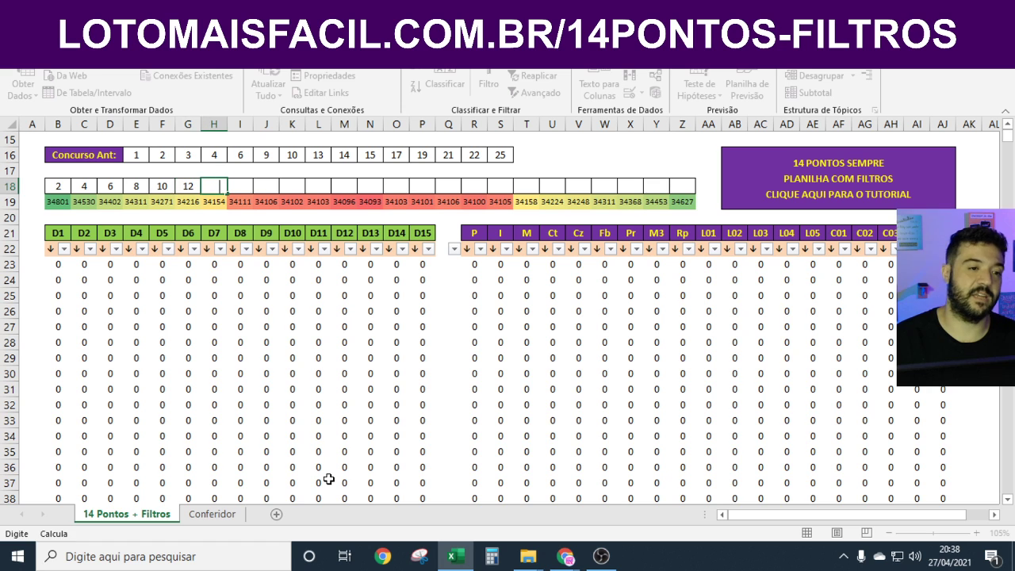
type("14")
key("Tab")
type("16")
key("Tab")
type("18")
key("Tab")
type("20")
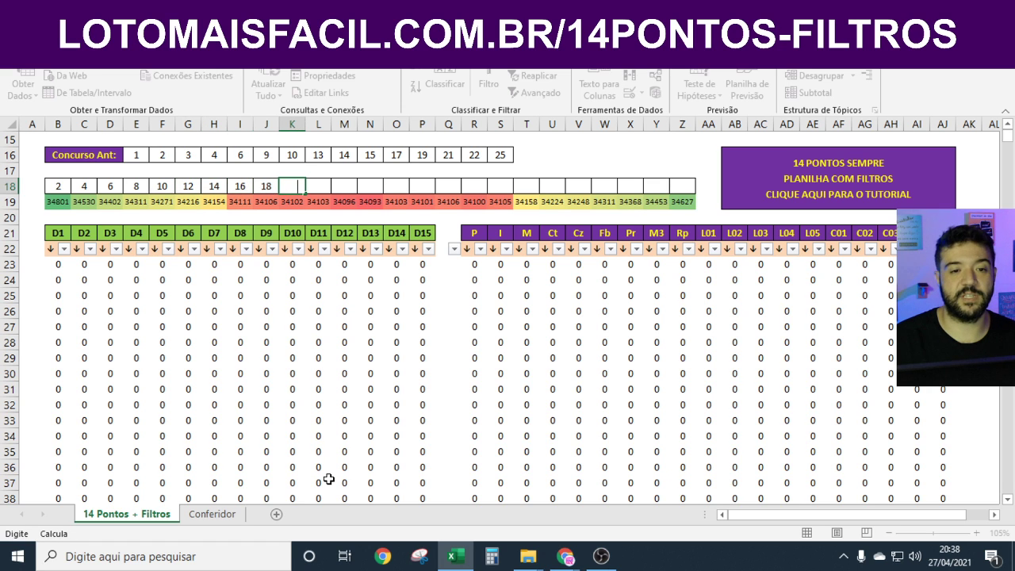
key("Tab")
type("22")
key("Tab")
type("24")
key("Tab")
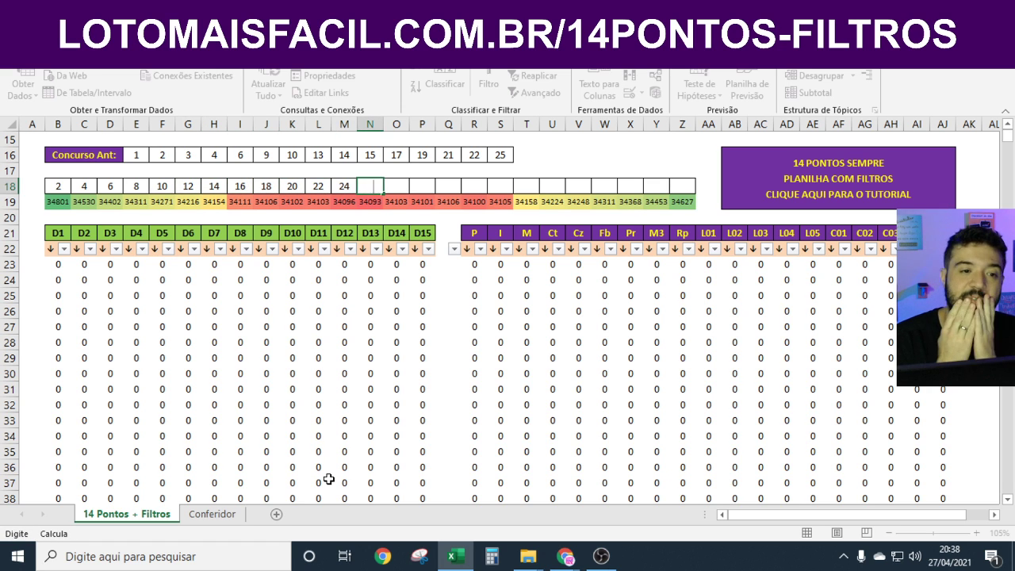
Enter the odd numbers from 1 to 25 in ascending order across N18:Z18.
type("1")
key("Tab")
type("3")
key("Tab")
type("5")
key("Tab")
type("7")
key("Tab")
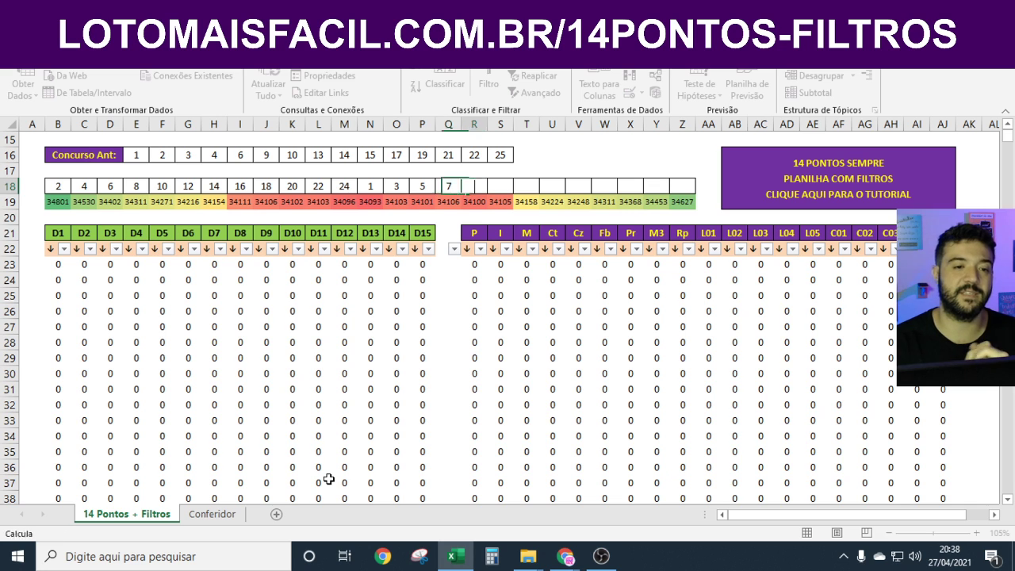
type("9")
key("Tab")
type("11")
key("Tab")
type("13")
key("Tab")
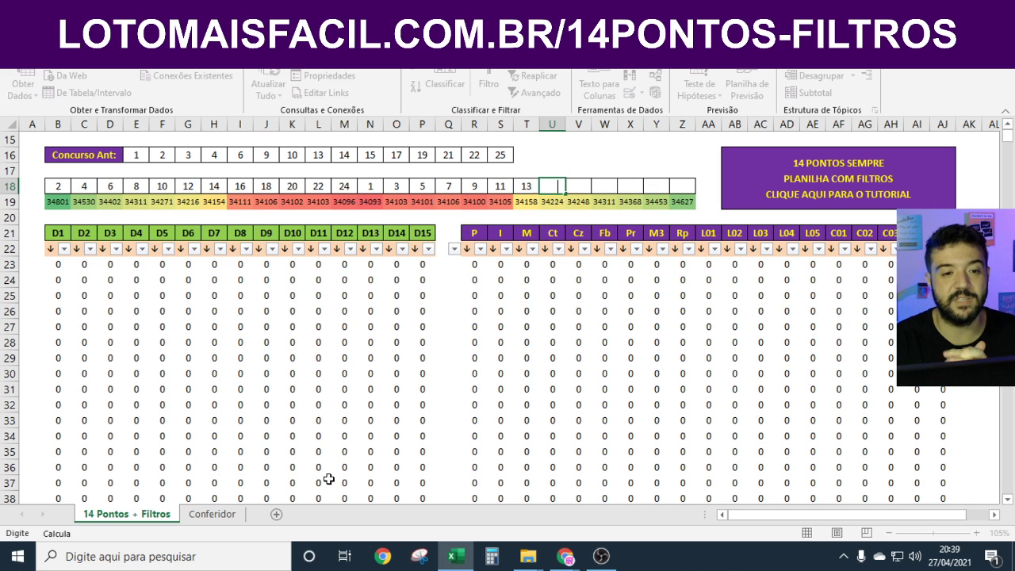
type("15")
key("Tab")
type("17")
key("Tab")
type("19")
key("Tab")
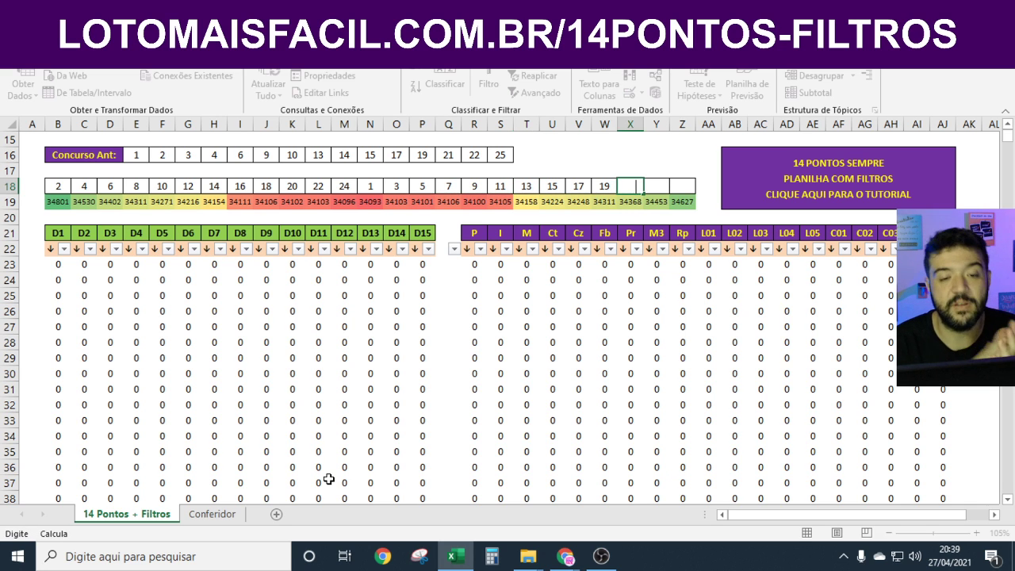
type("21")
key("Tab")
type("23")
key("Tab")
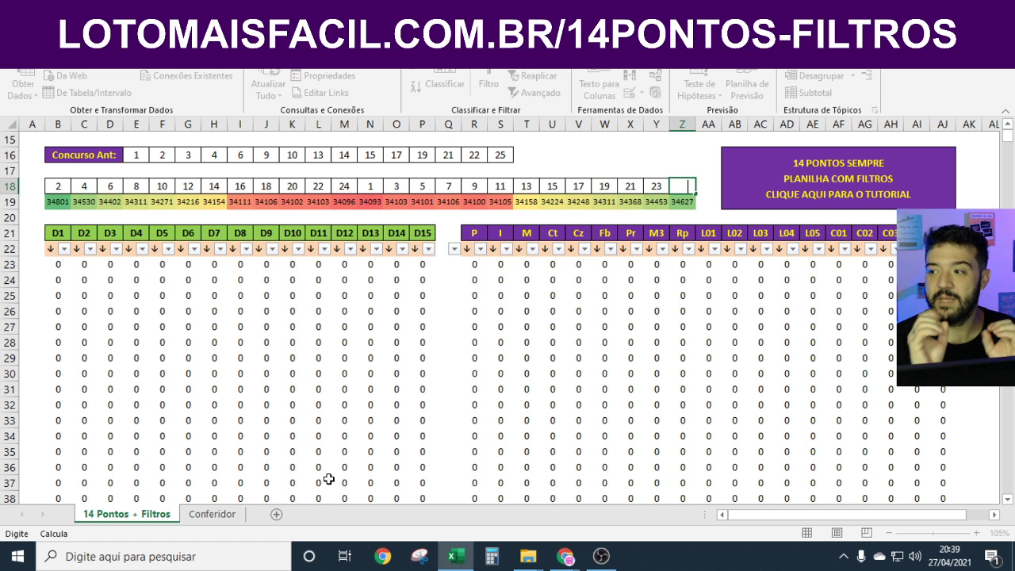
type("25")
key("Tab")
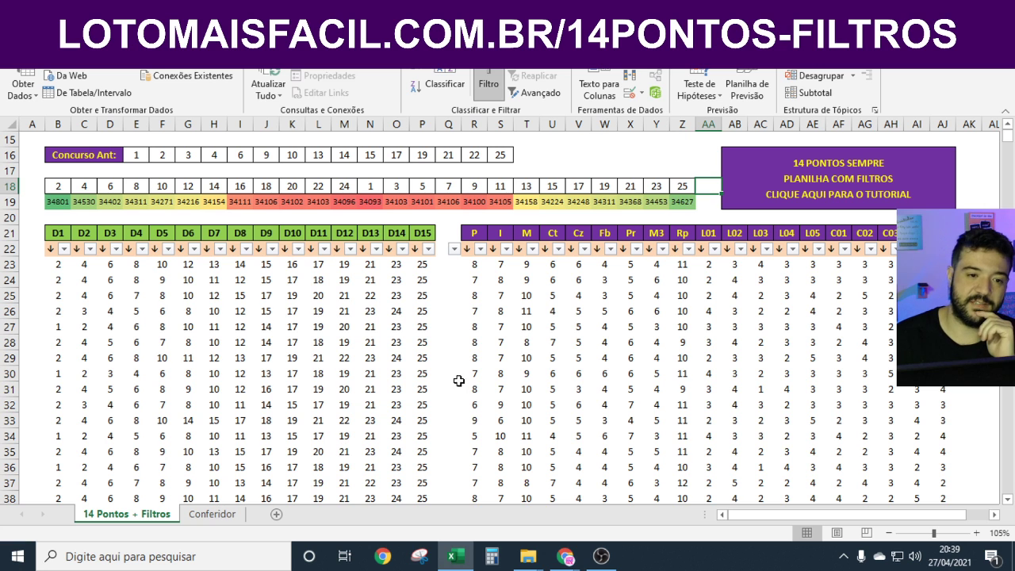
Filter the P column to list only the games with the value 7.
left_click(529, 327)
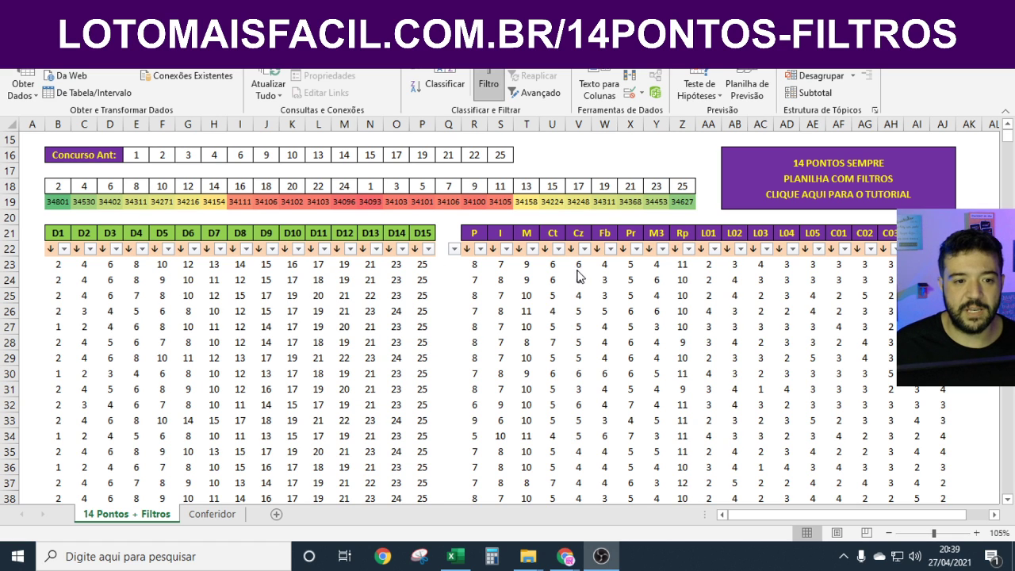
left_click(481, 249)
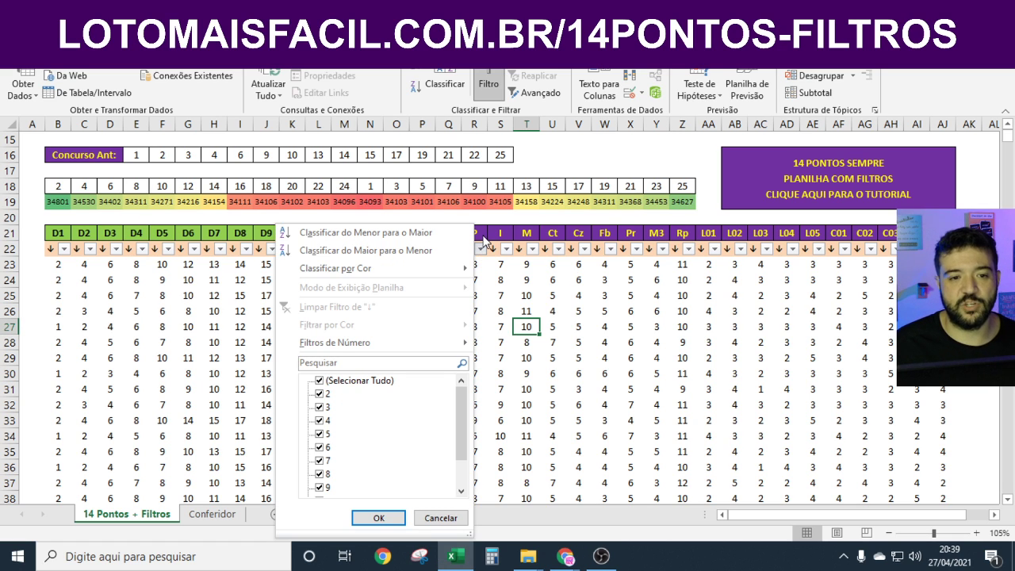
left_click(358, 382)
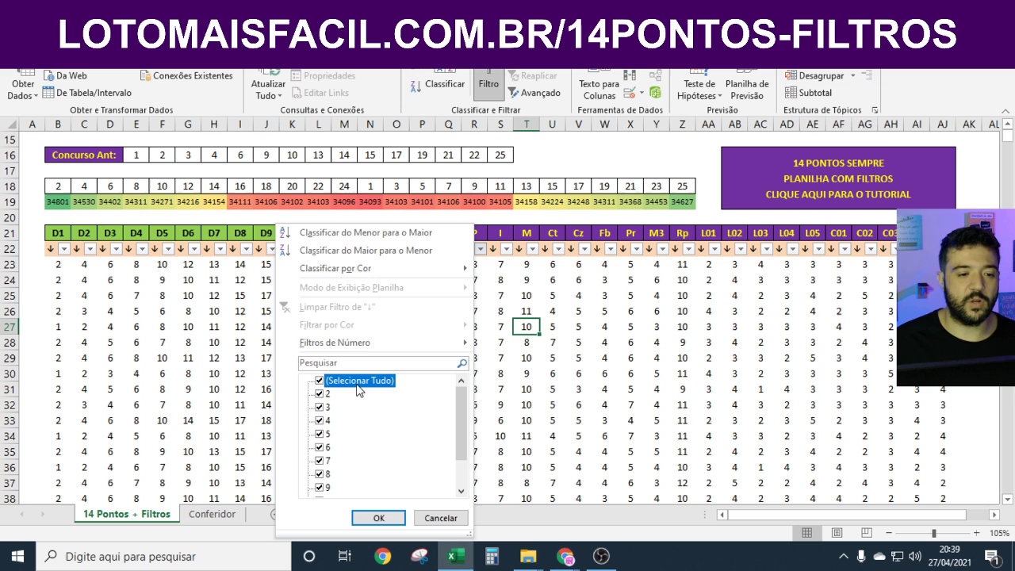
left_click(322, 460)
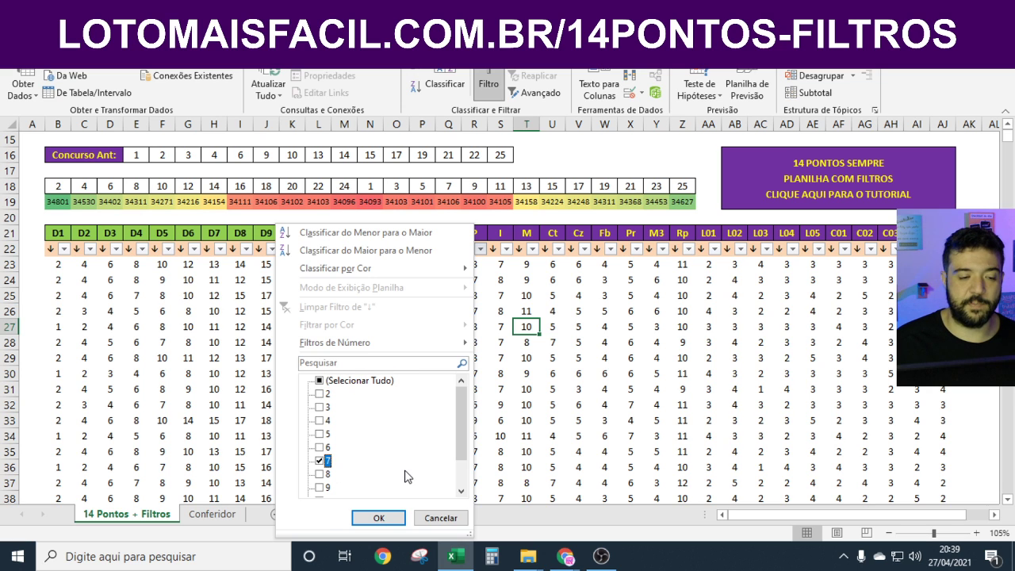
left_click(379, 518)
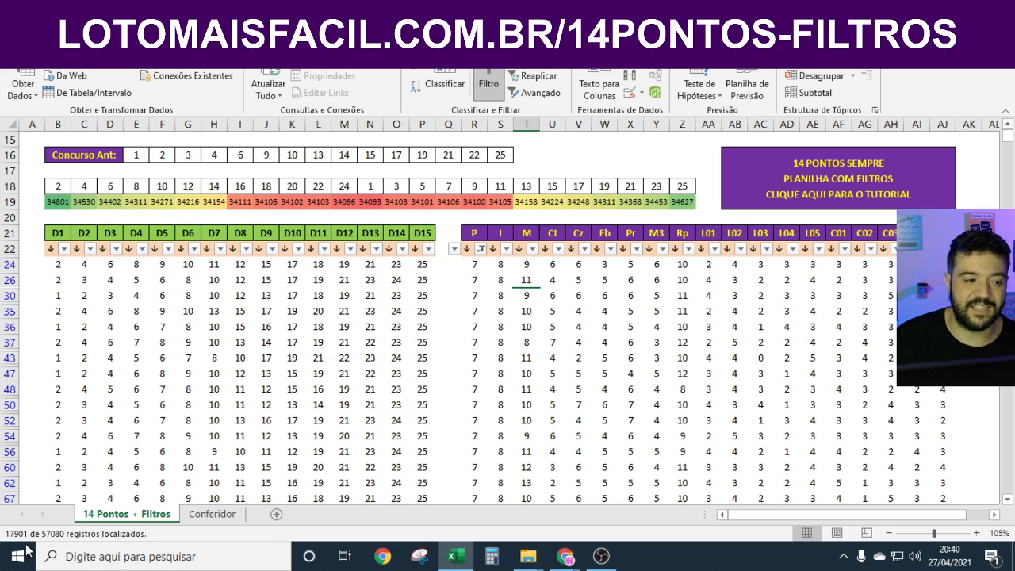
Filter the D15 column to keep only the games ending in 24 or 25.
left_click(214, 373)
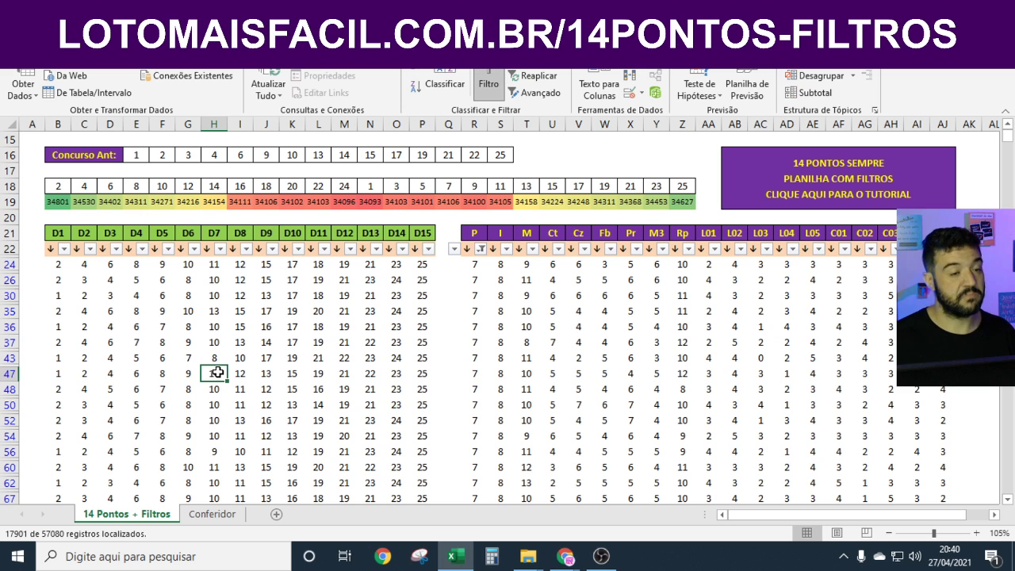
left_click(342, 326)
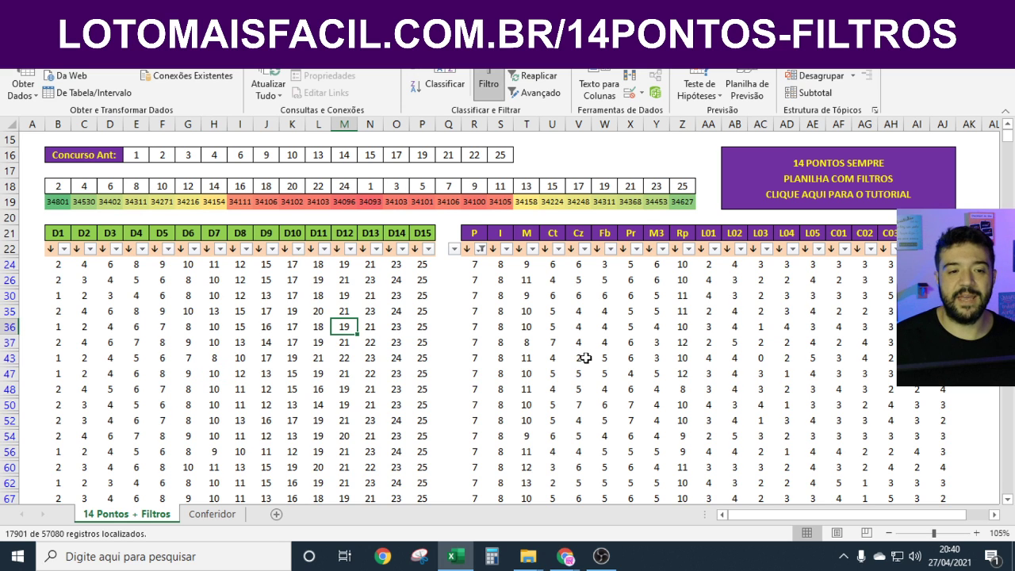
left_click(429, 248)
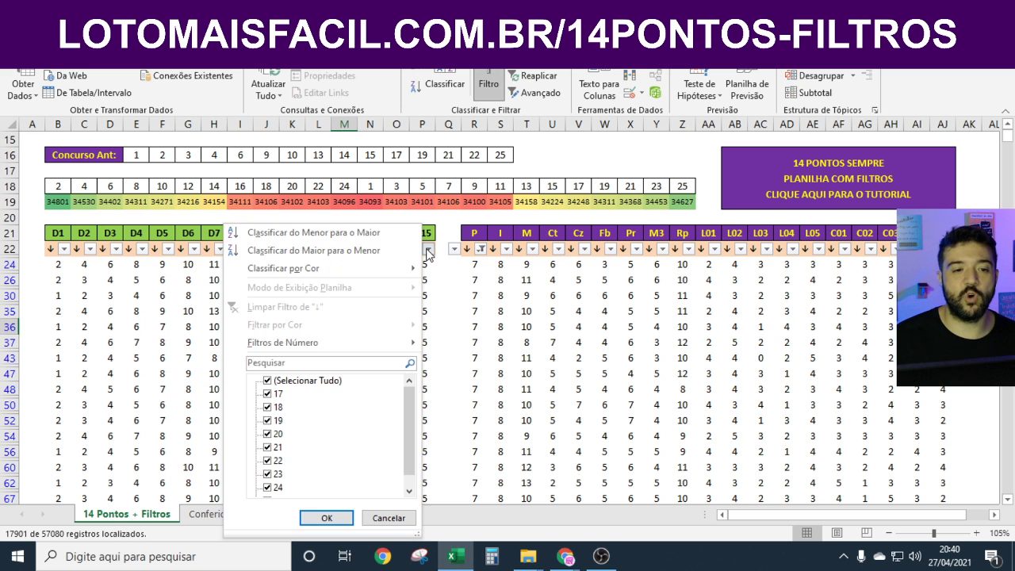
left_click(309, 382)
scroll(300, 405, "down", 1)
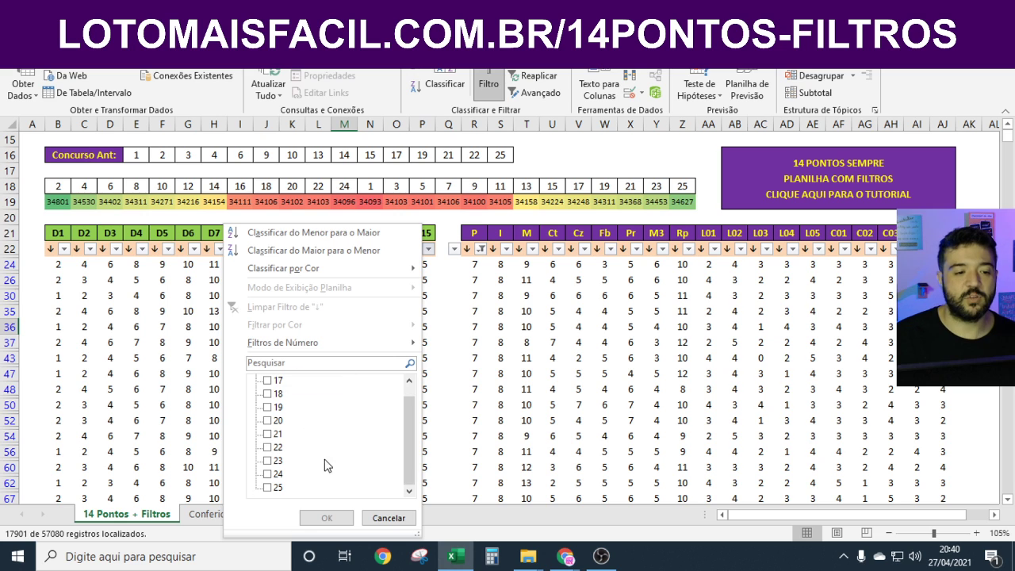
left_click(277, 476)
left_click(275, 487)
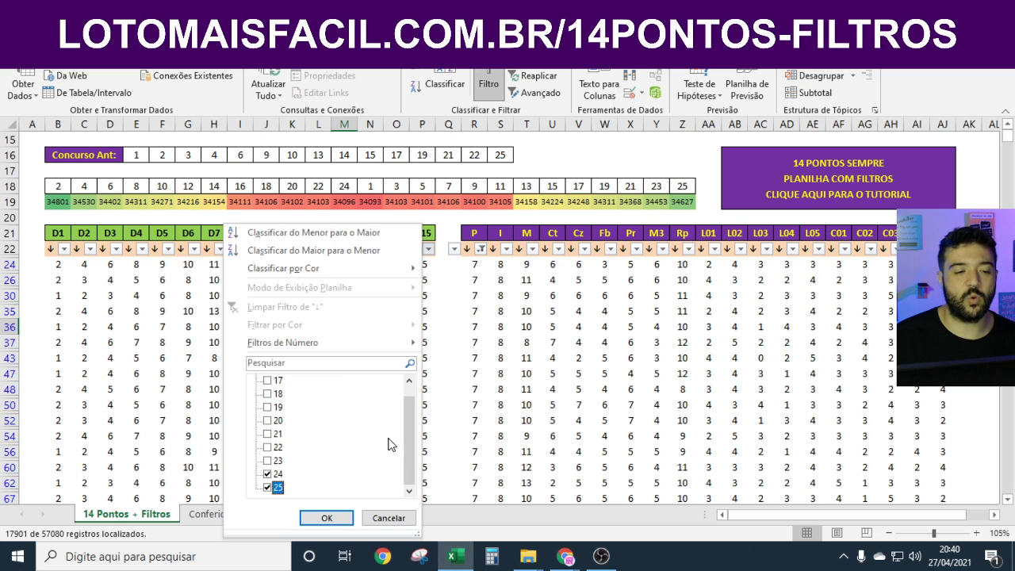
left_click(334, 517)
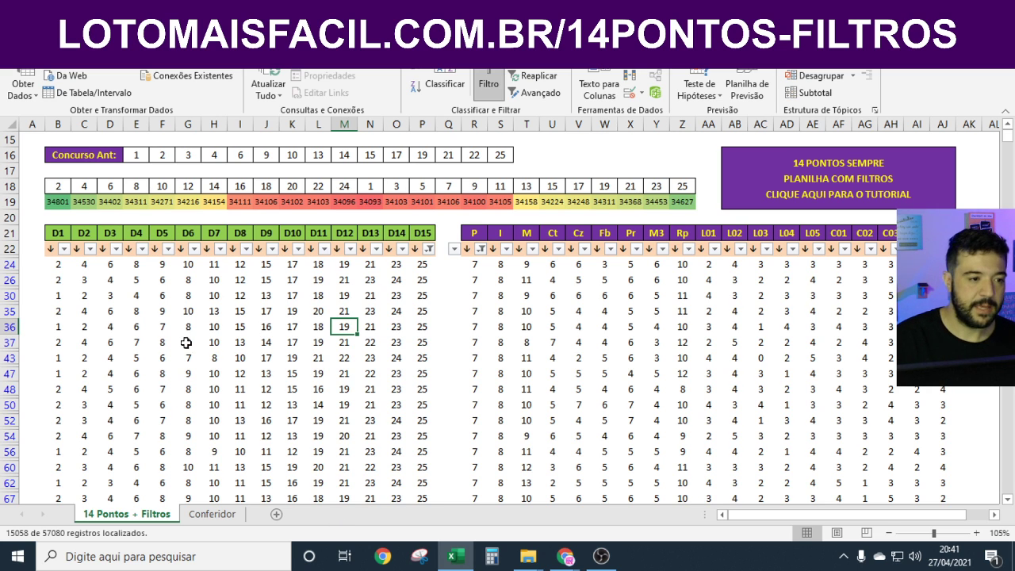
Filter the D1 column to keep only the games that start with 1.
left_click(188, 311)
left_click(65, 251)
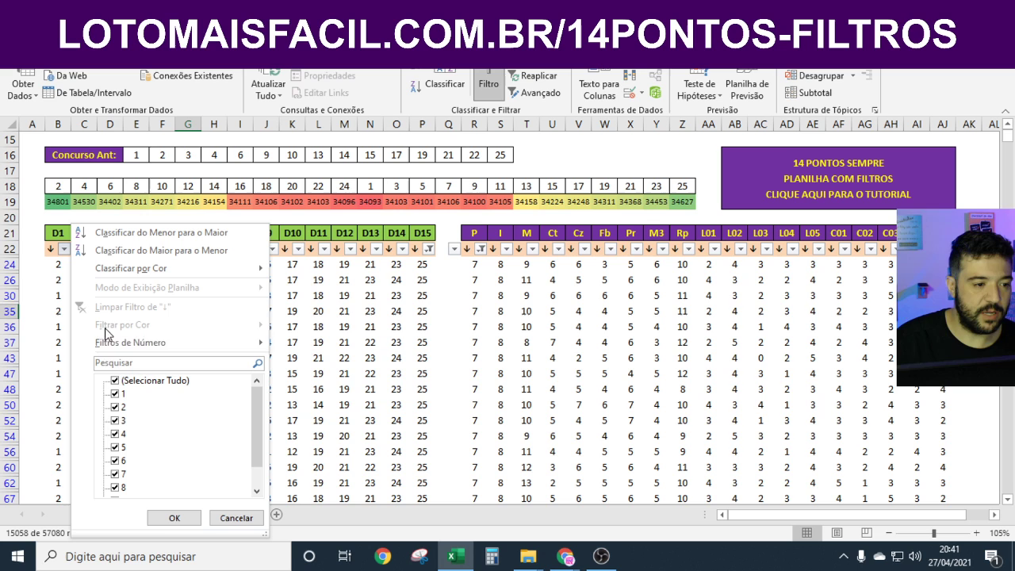
left_click(157, 382)
left_click(115, 394)
left_click(115, 407)
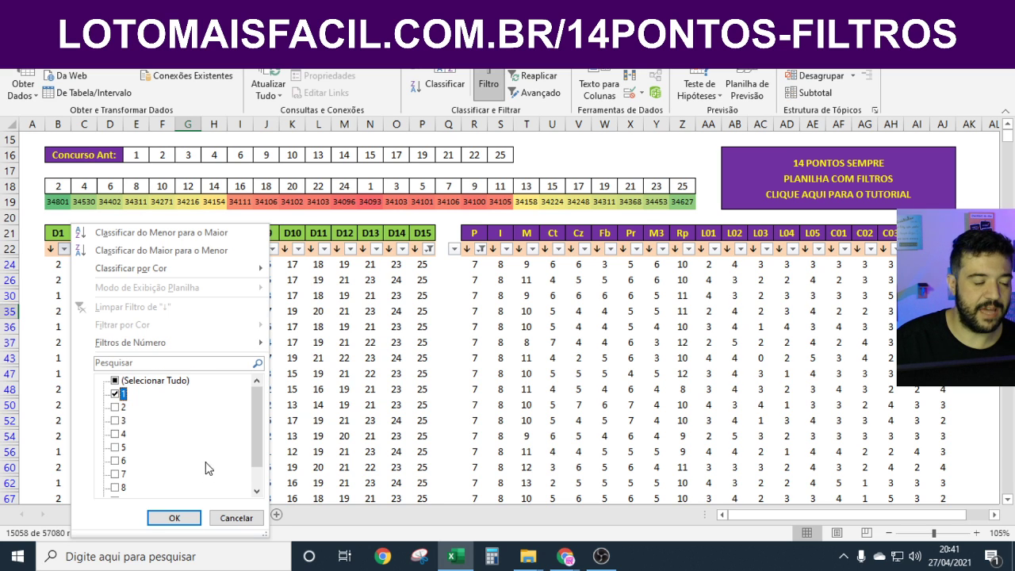
left_click(174, 517)
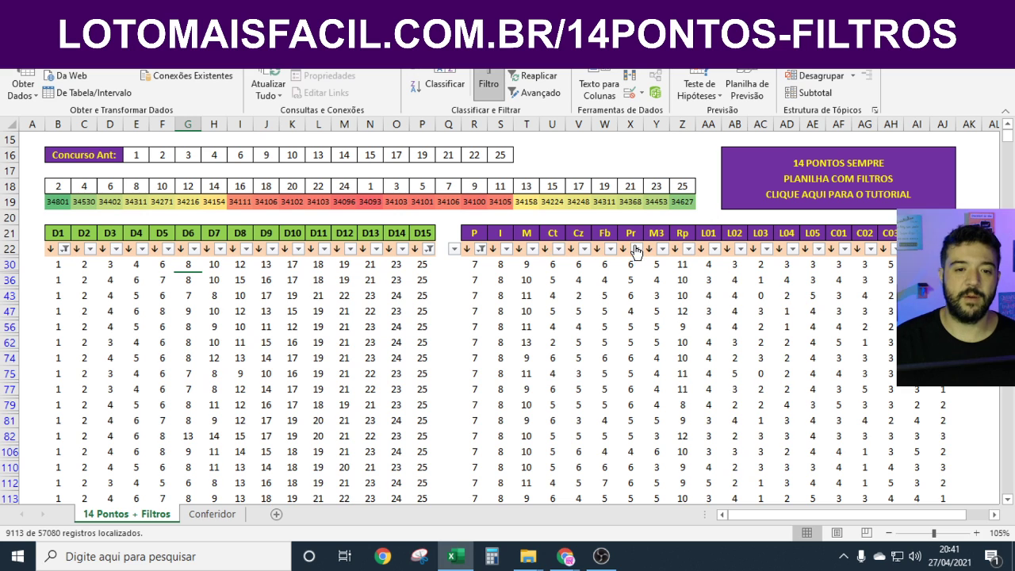
Filter the Rp column to keep only the games with the value 9.
left_click(683, 249)
left_click(578, 381)
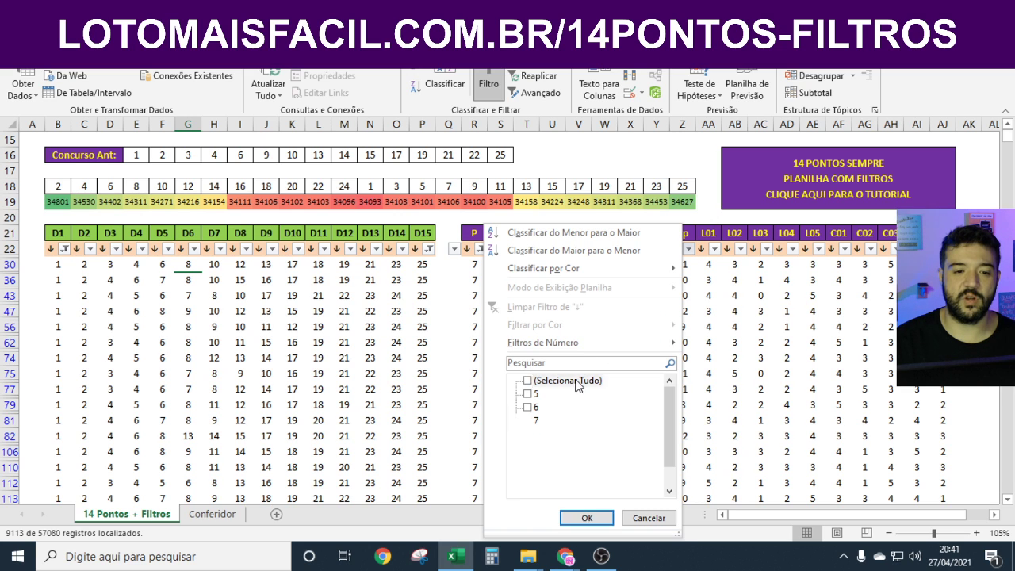
left_click(534, 447)
left_click(587, 518)
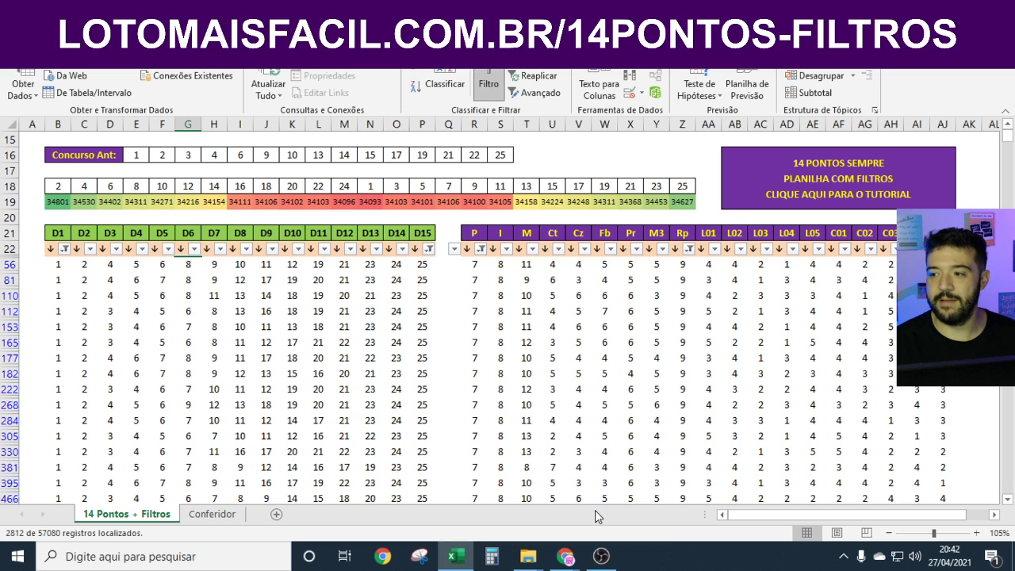
Filter the M column to keep only the games with the value 12.
left_click(533, 253)
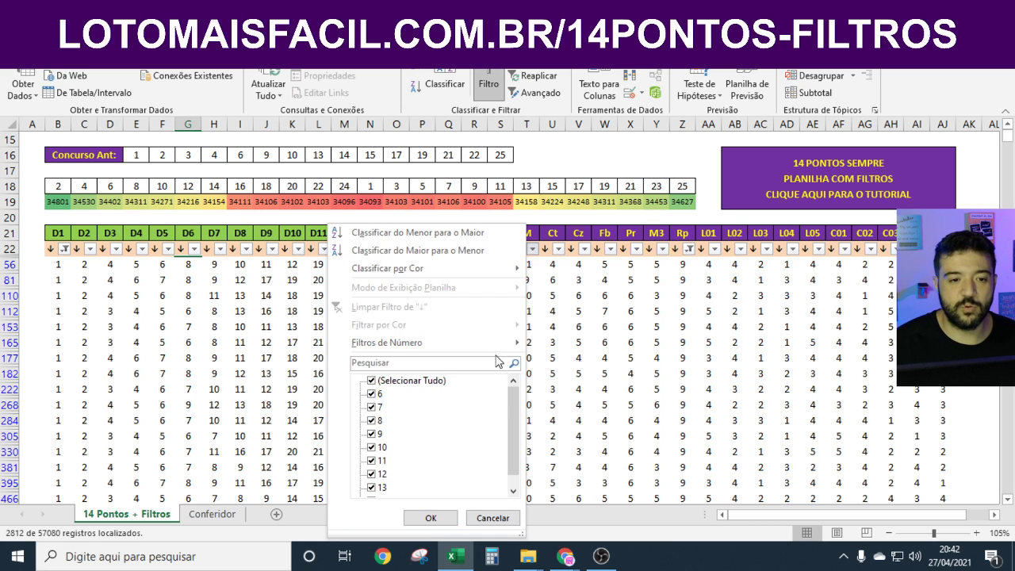
left_click(437, 381)
left_click(382, 474)
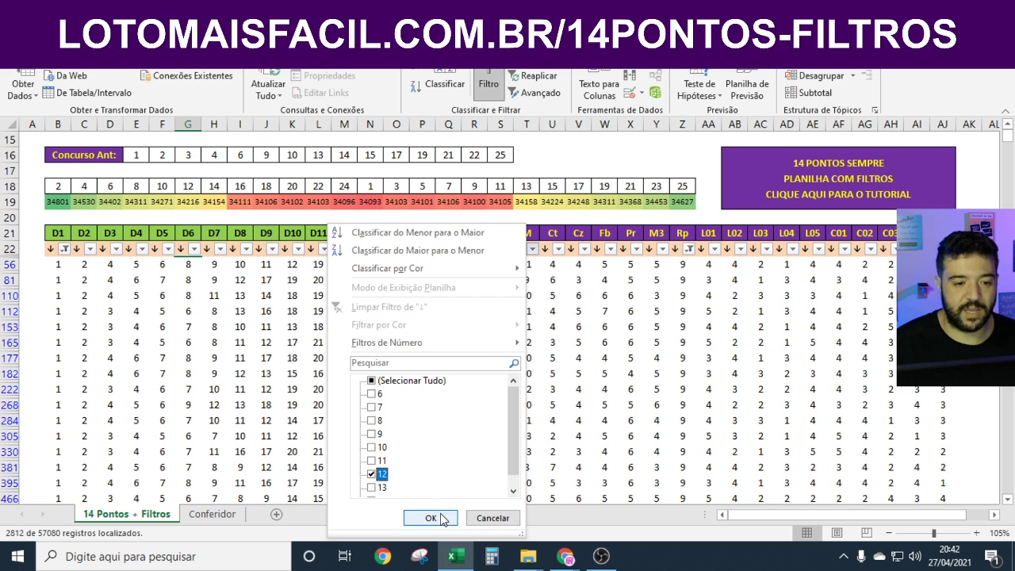
left_click(433, 519)
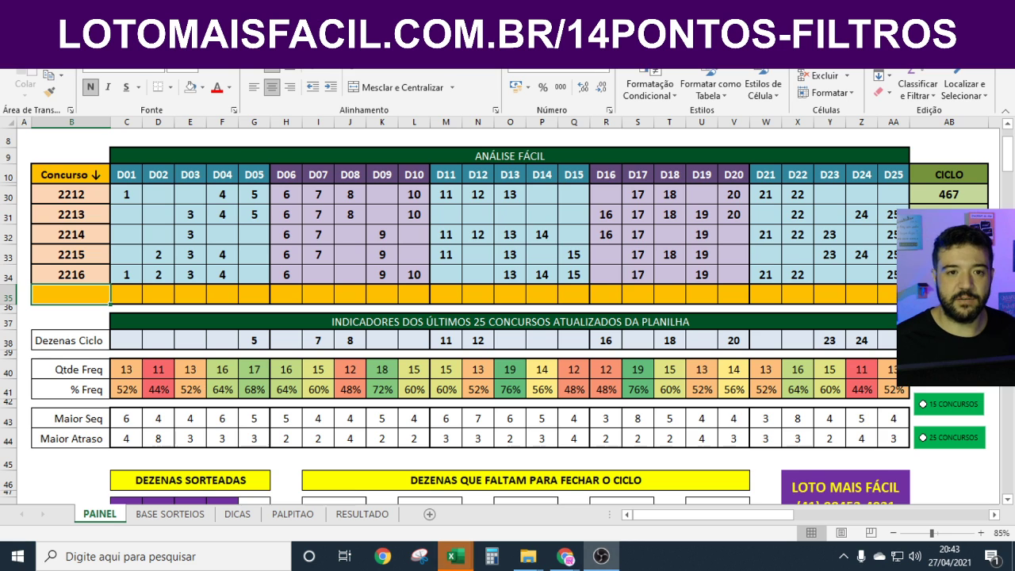
Switch back to the 14 Pontos + Filtros workbook and filter the M3 column to the value 7.
key("alt+Tab")
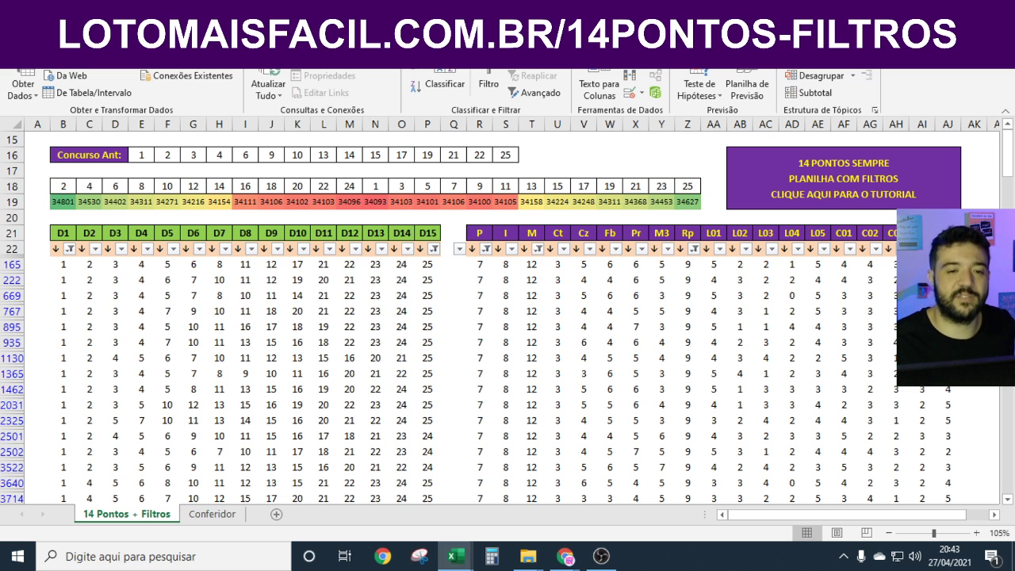
left_click(670, 250)
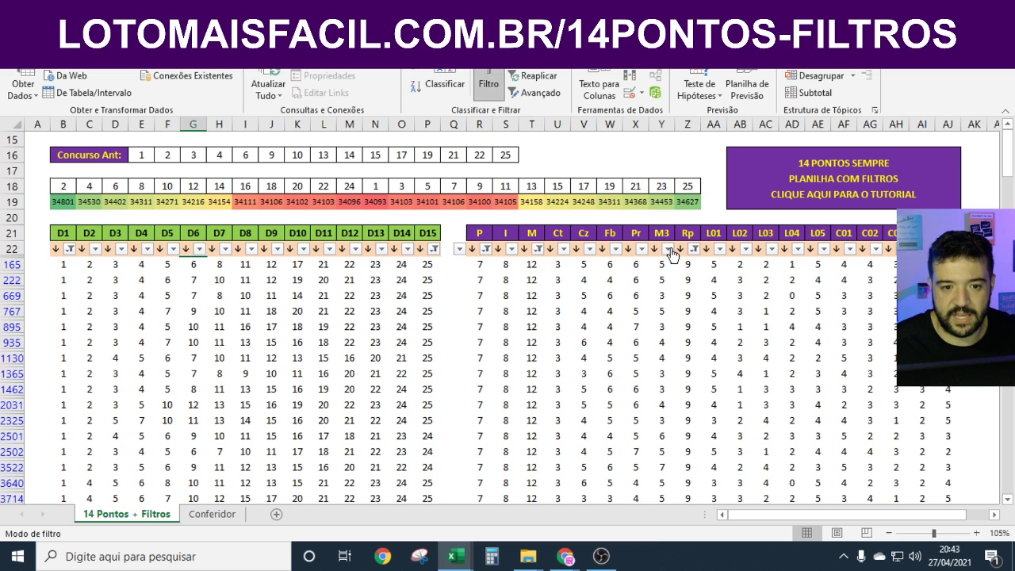
left_click(572, 382)
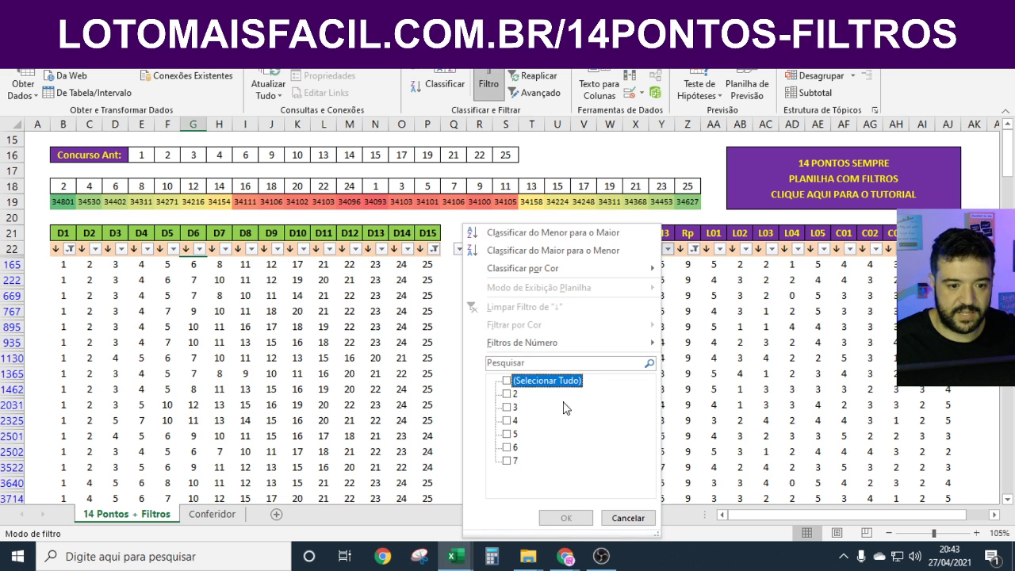
left_click(508, 462)
left_click(567, 518)
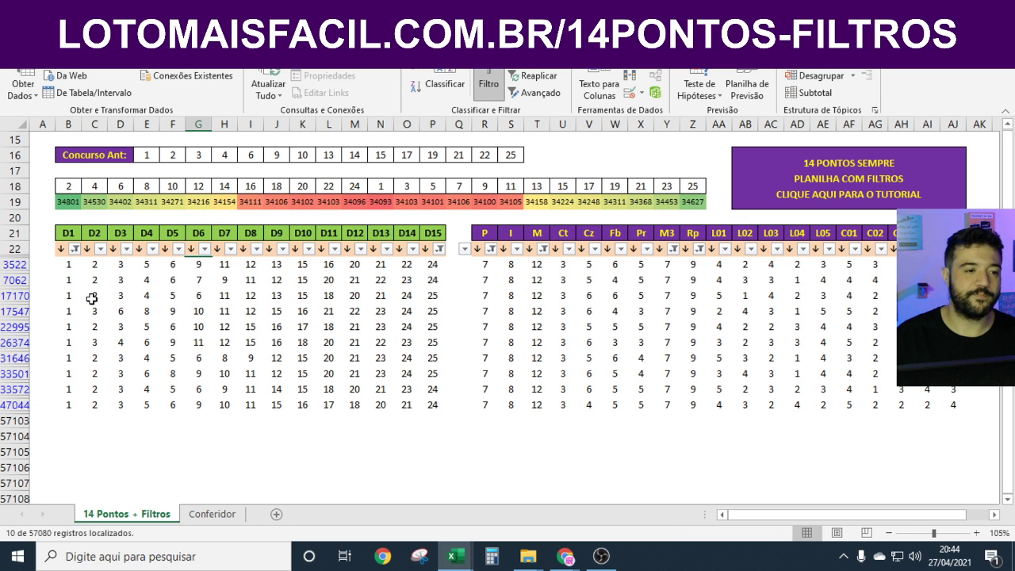
Examine the filtered games row by row across columns D1 to D15 at a larger zoom.
scroll(69, 274, "up", 1, "ctrl")
scroll(238, 366, "up", 3, "ctrl")
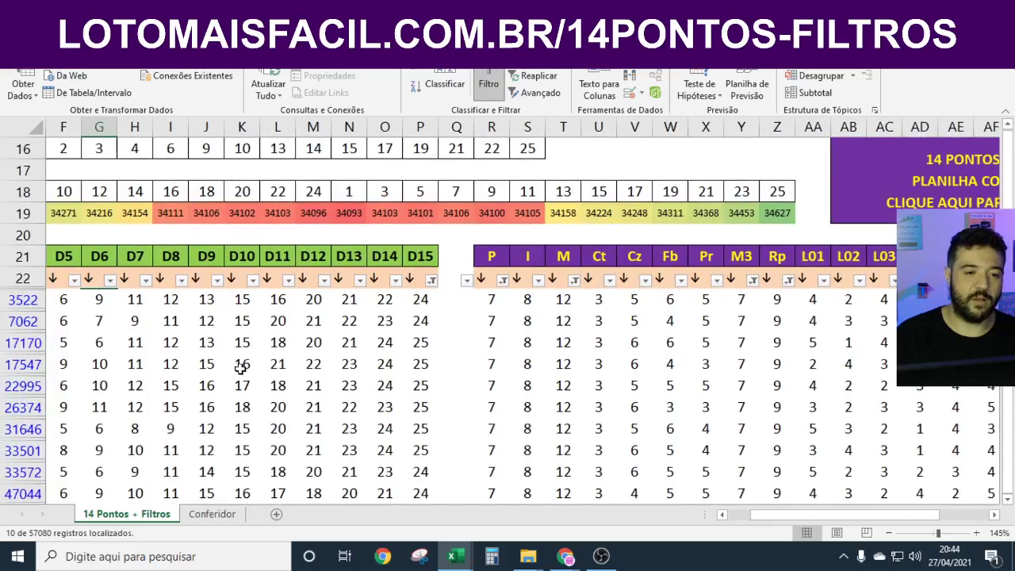
scroll(238, 367, "left", 3)
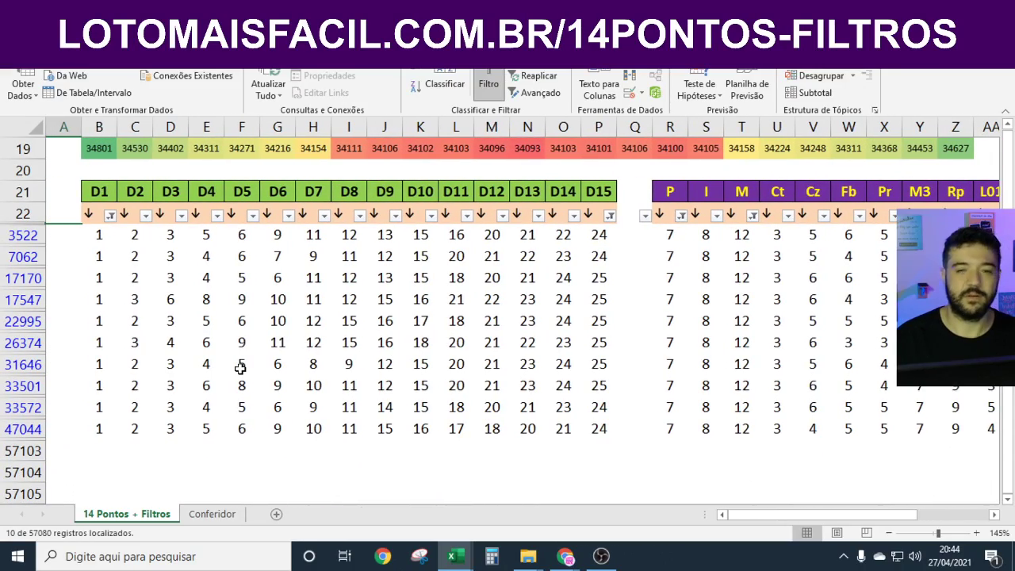
scroll(252, 352, "up", 3, "ctrl")
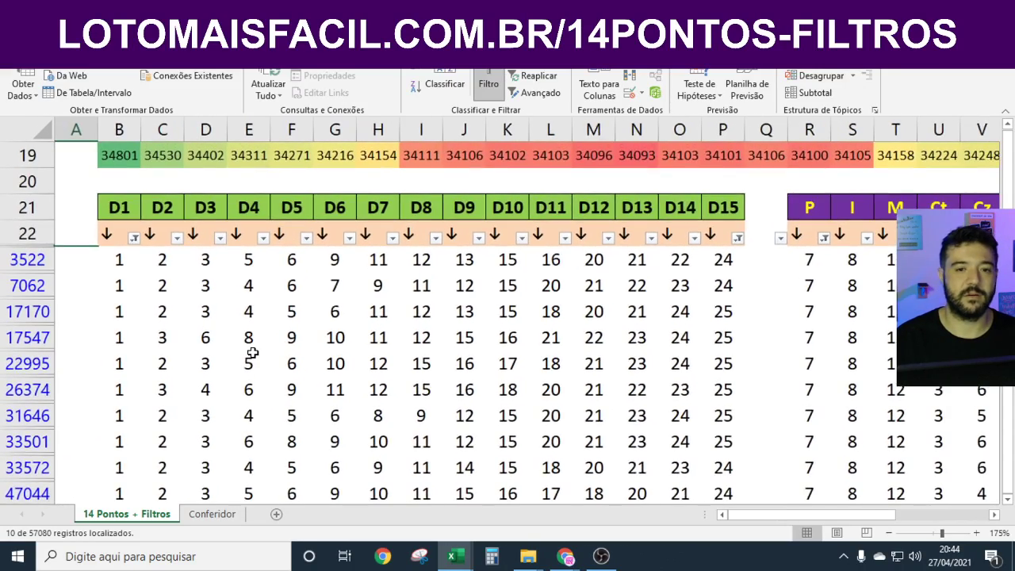
key("Down")
key("Down")
key("Down")
key("Down")
key("Down")
key("Down")
key("Down")
key("Down")
key("Down")
key("Down")
key("Down")
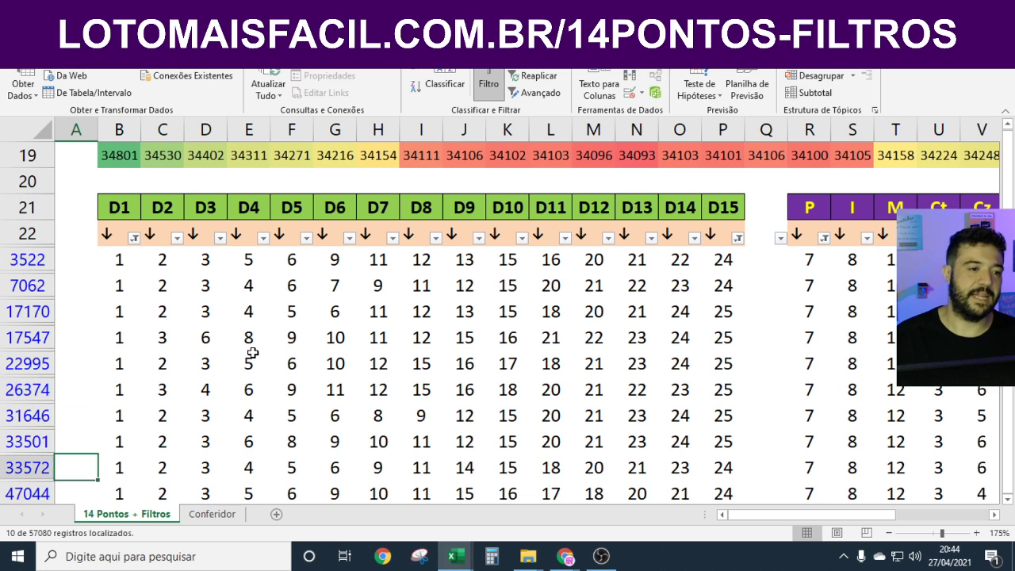
key("Up")
key("Up")
key("Up")
key("Up")
key("Up")
key("Up")
key("Up")
key("Up")
key("Up")
key("Up")
key("Up")
key("Up")
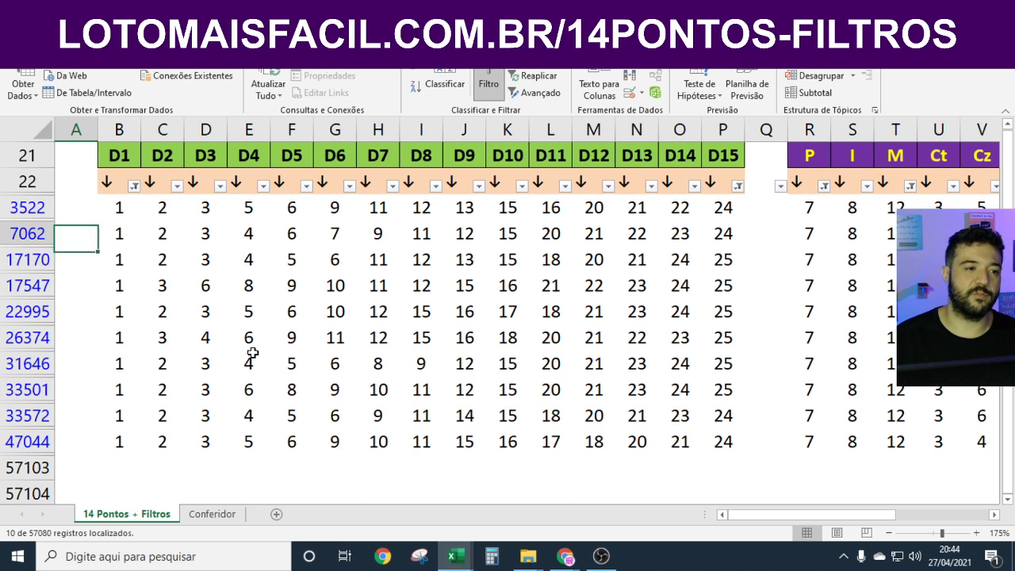
key("Up")
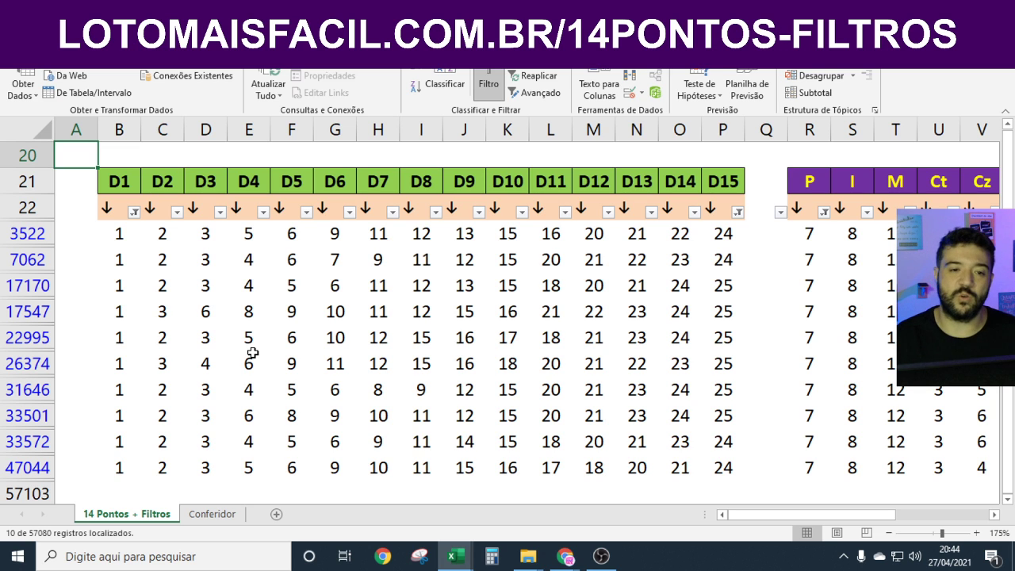
Copy the filtered games from columns D1 to D15 and paste them as values into the Conferidor sheet starting at B10.
left_click_drag(118, 235, 719, 469)
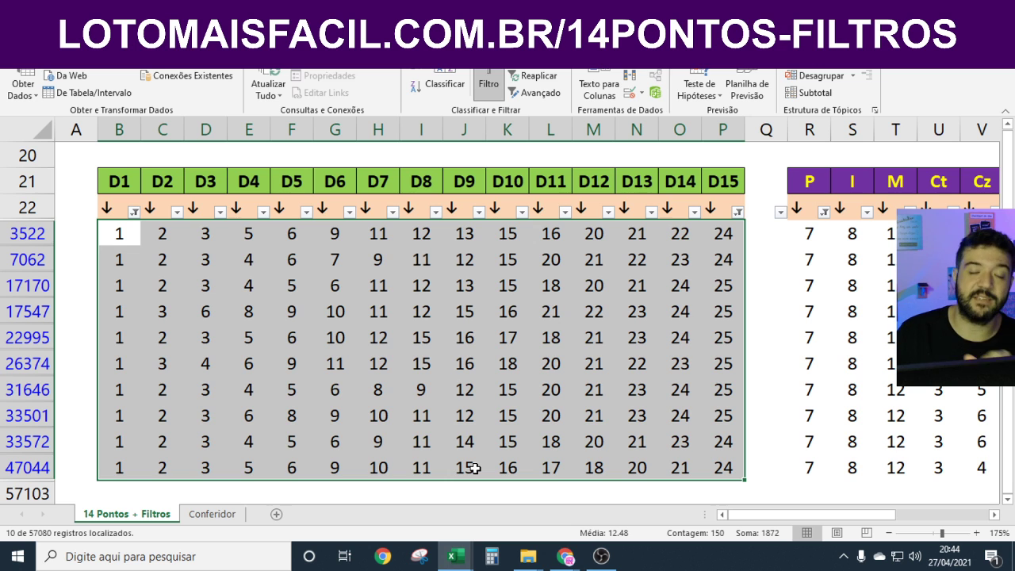
key("ctrl+c")
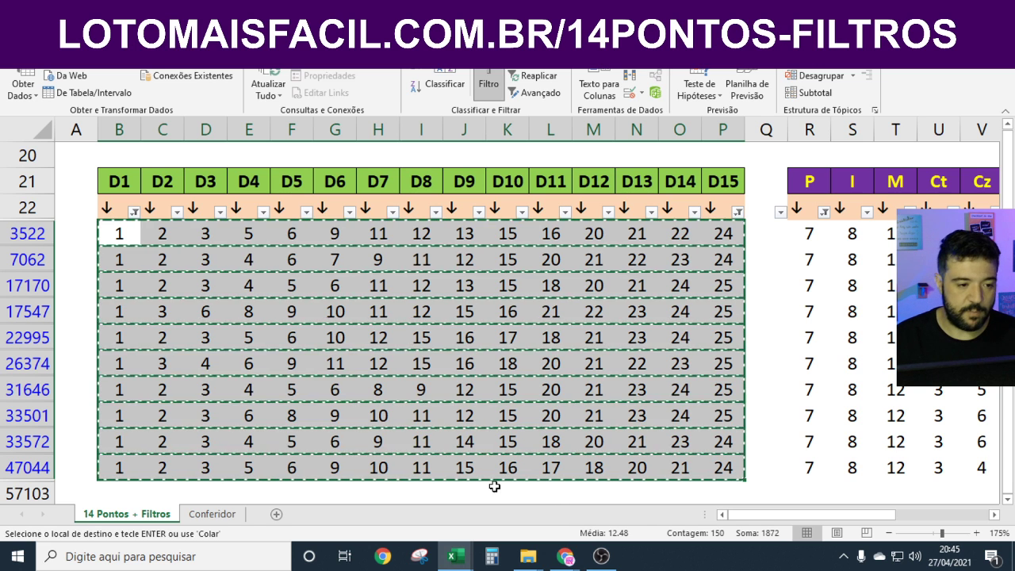
left_click(223, 514)
right_click(53, 273)
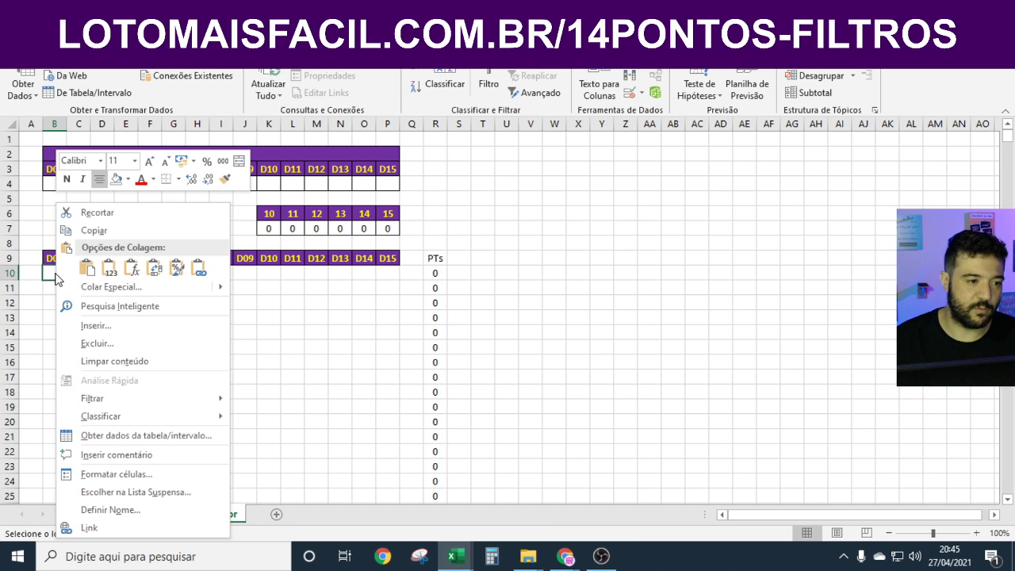
left_click(108, 272)
left_click(225, 333)
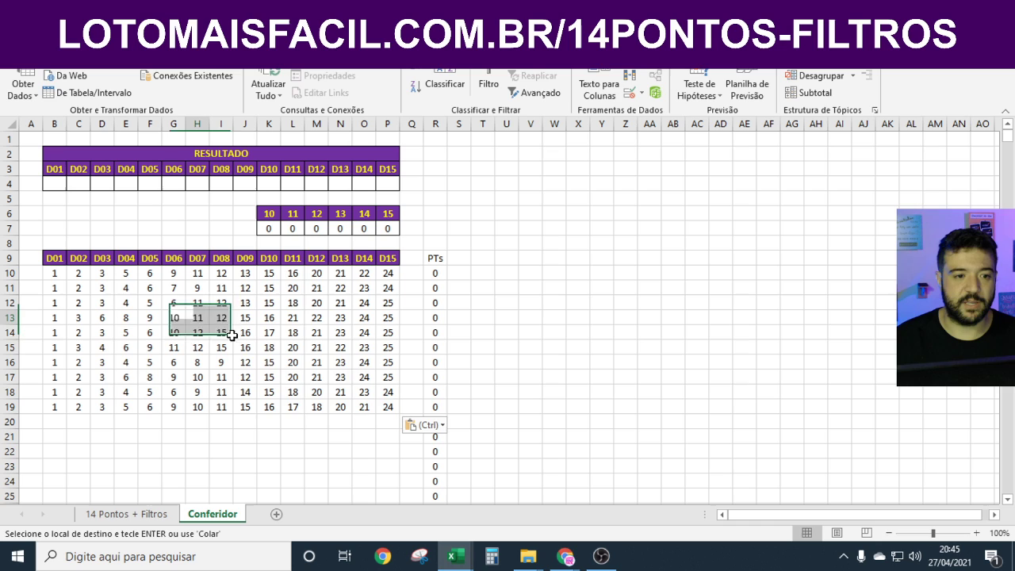
left_click(406, 394)
left_click_drag(425, 403, 63, 255)
left_click(53, 184)
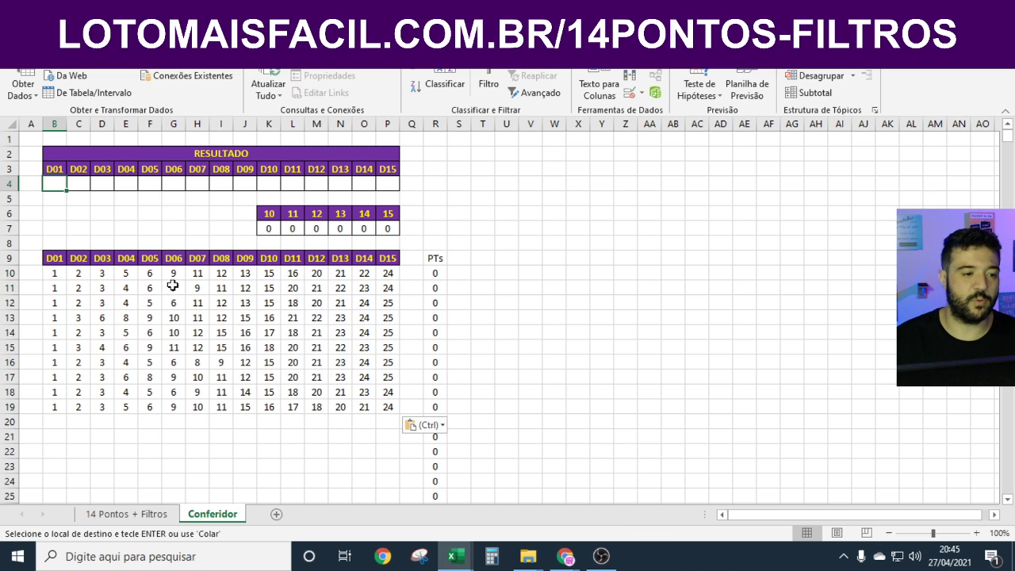
Return to the 14 Pontos + Filtros sheet, with the copy selection cleared, and set its zoom to 110%.
left_click(158, 515)
left_click(331, 312)
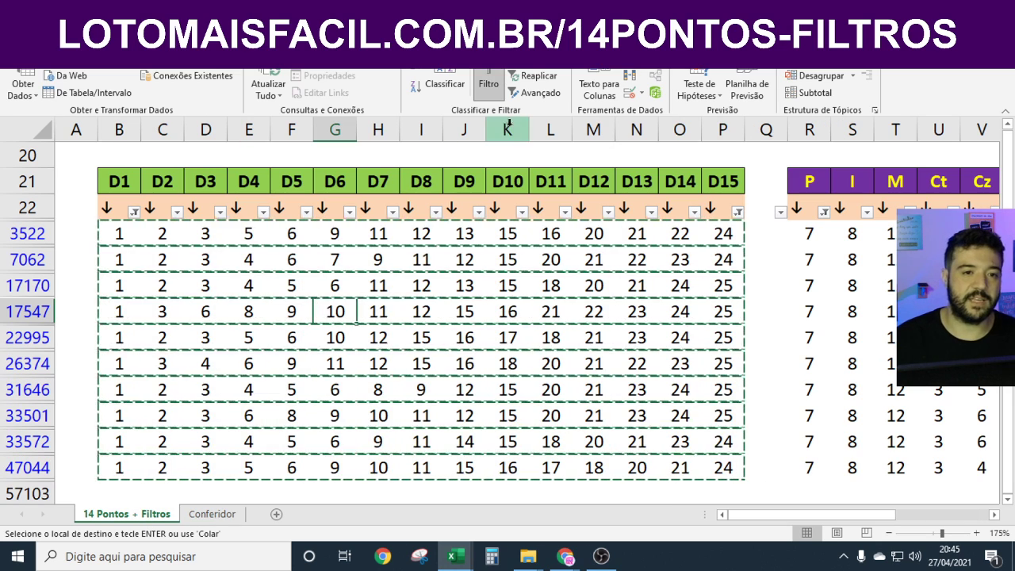
key("Escape")
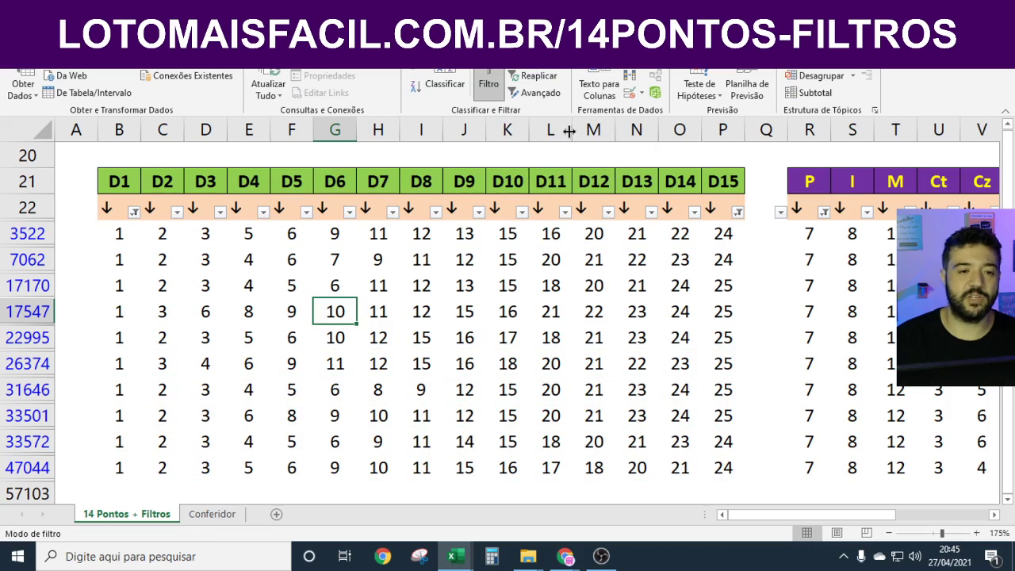
left_click(888, 533)
left_click(887, 533)
left_click(888, 533)
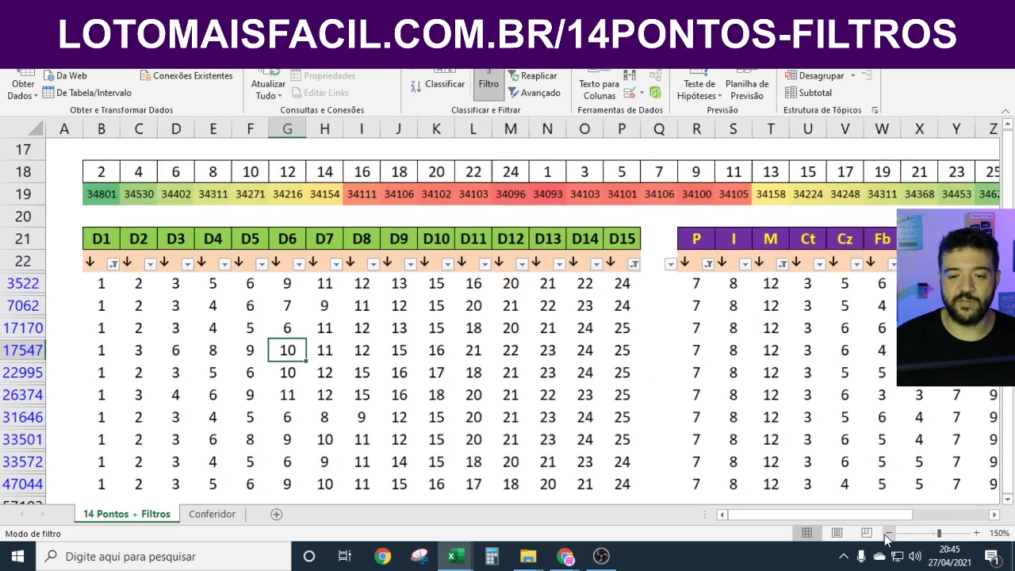
left_click(888, 534)
left_click(888, 533)
left_click(888, 534)
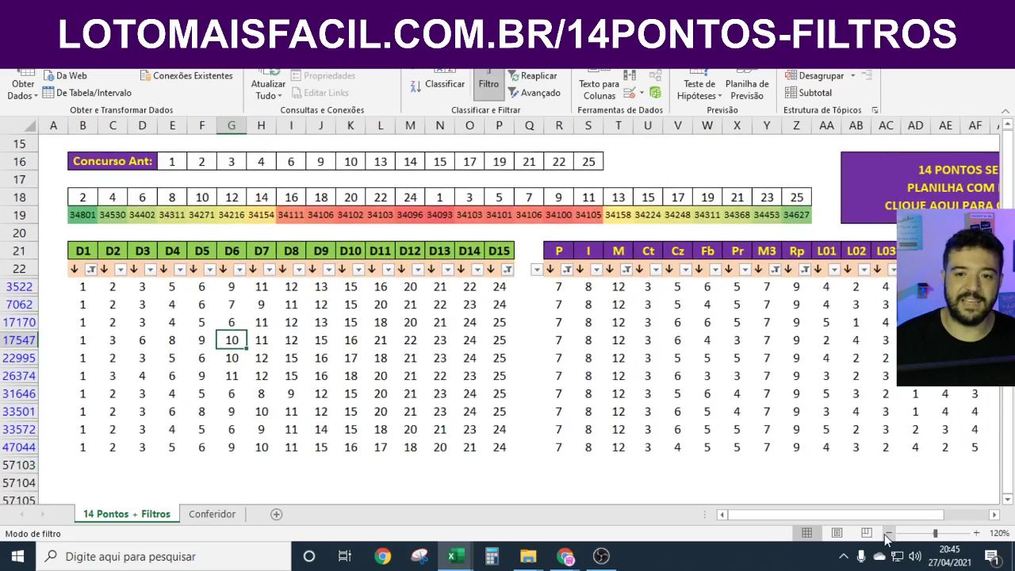
left_click(888, 533)
left_click(888, 533)
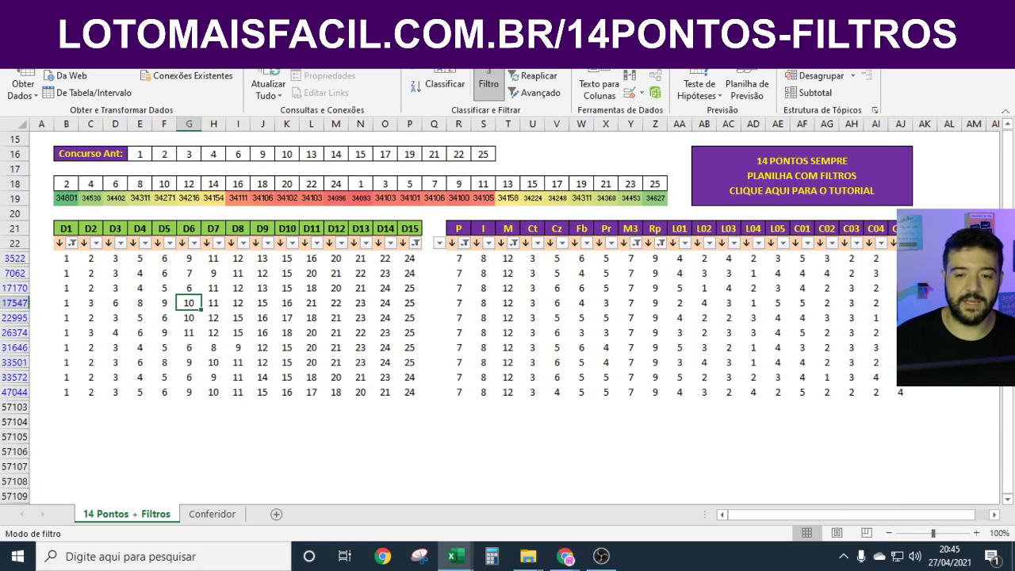
left_click(978, 534)
key("ctrl+Home")
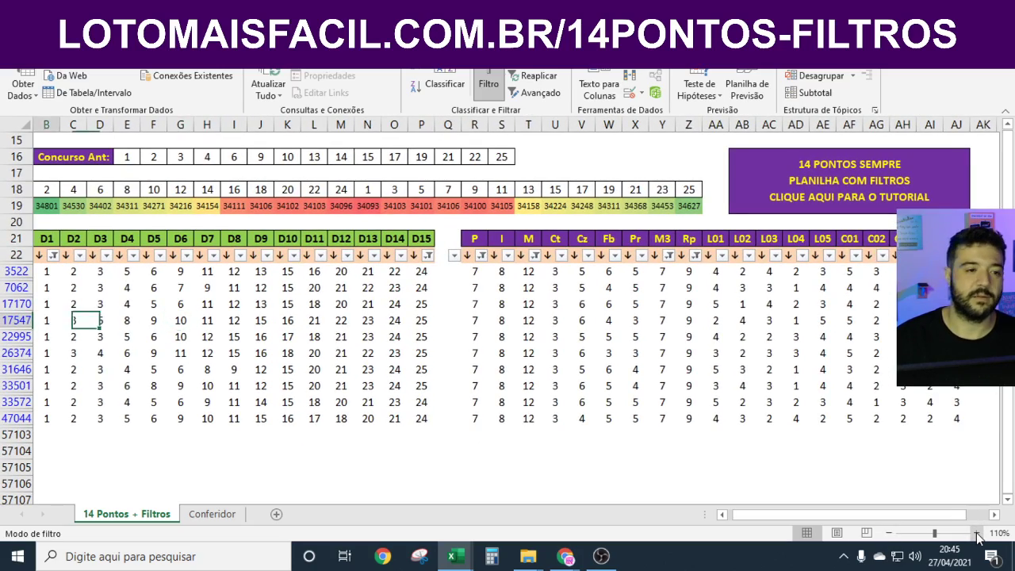